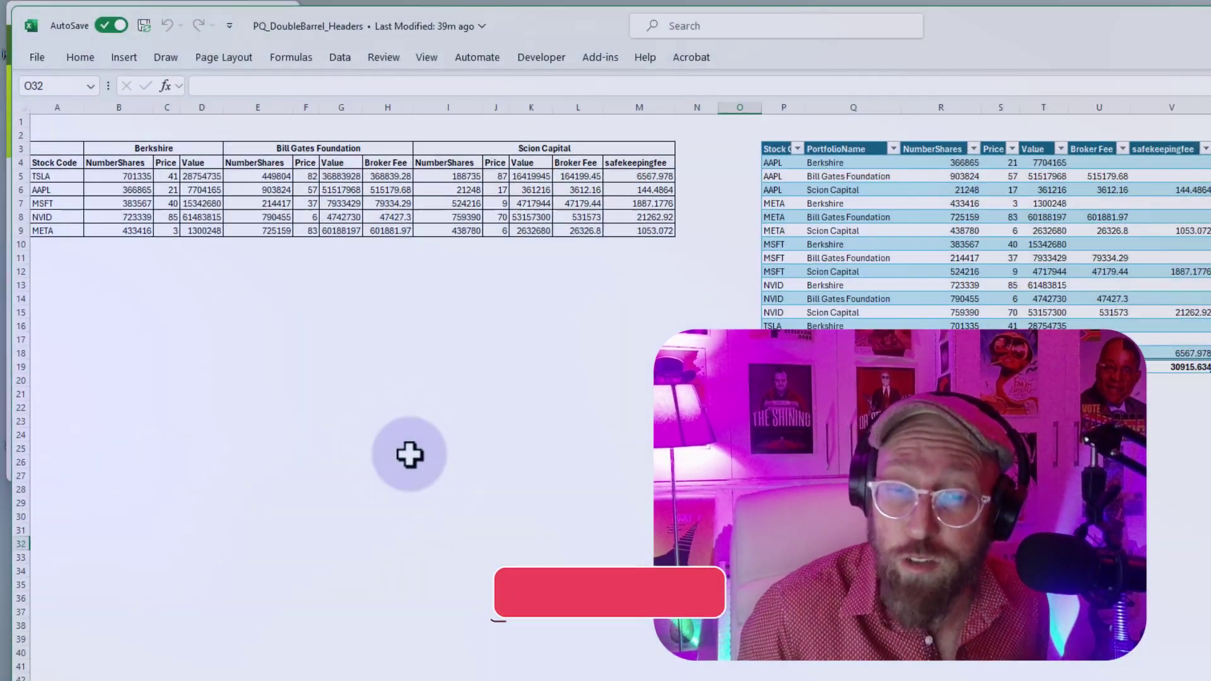
# Highlight the two-row header, the portfolio names, a Broker Fee value and the Stock Code column.
pyautogui.click(407, 440)
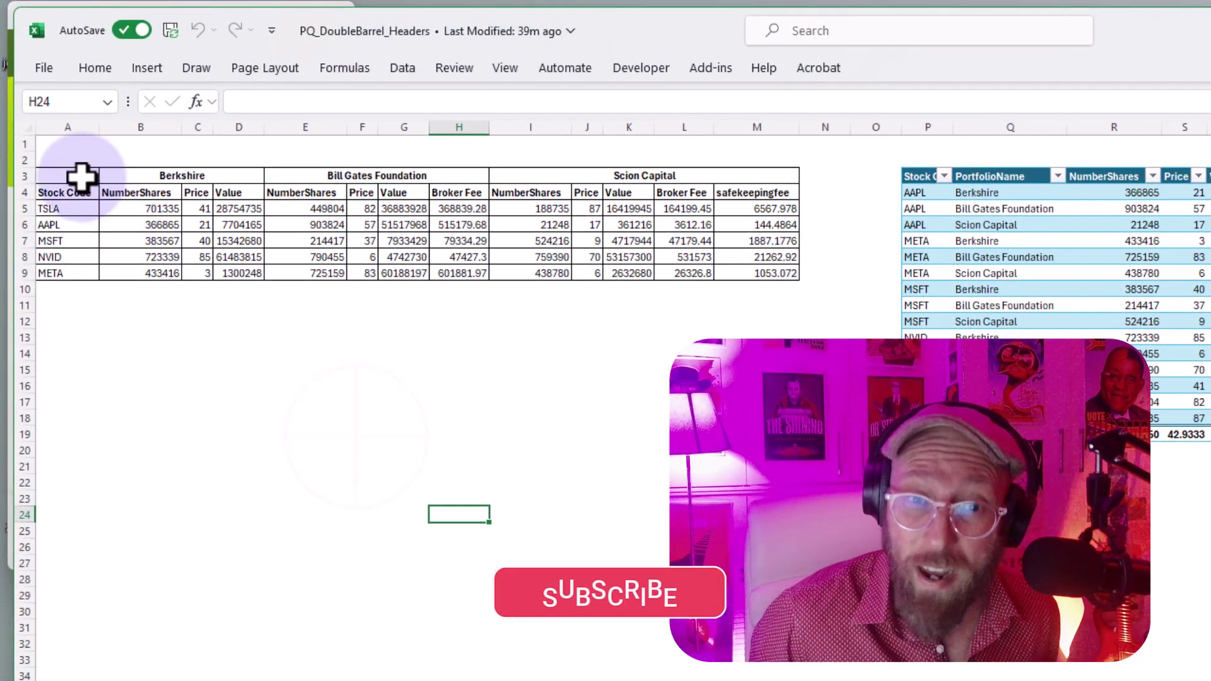
pyautogui.moveTo(82, 179); pyautogui.dragTo(700, 192)
pyautogui.moveTo(404, 273); pyautogui.dragTo(444, 285)
pyautogui.moveTo(179, 167); pyautogui.dragTo(286, 195)
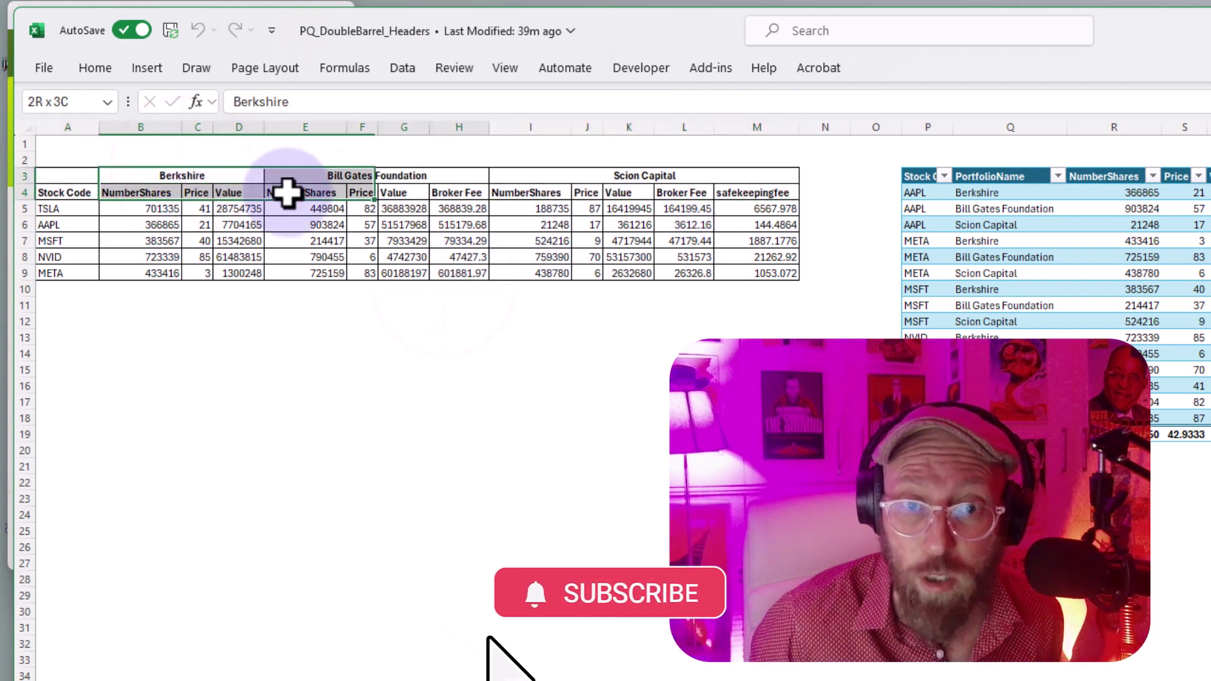
pyautogui.click(404, 466)
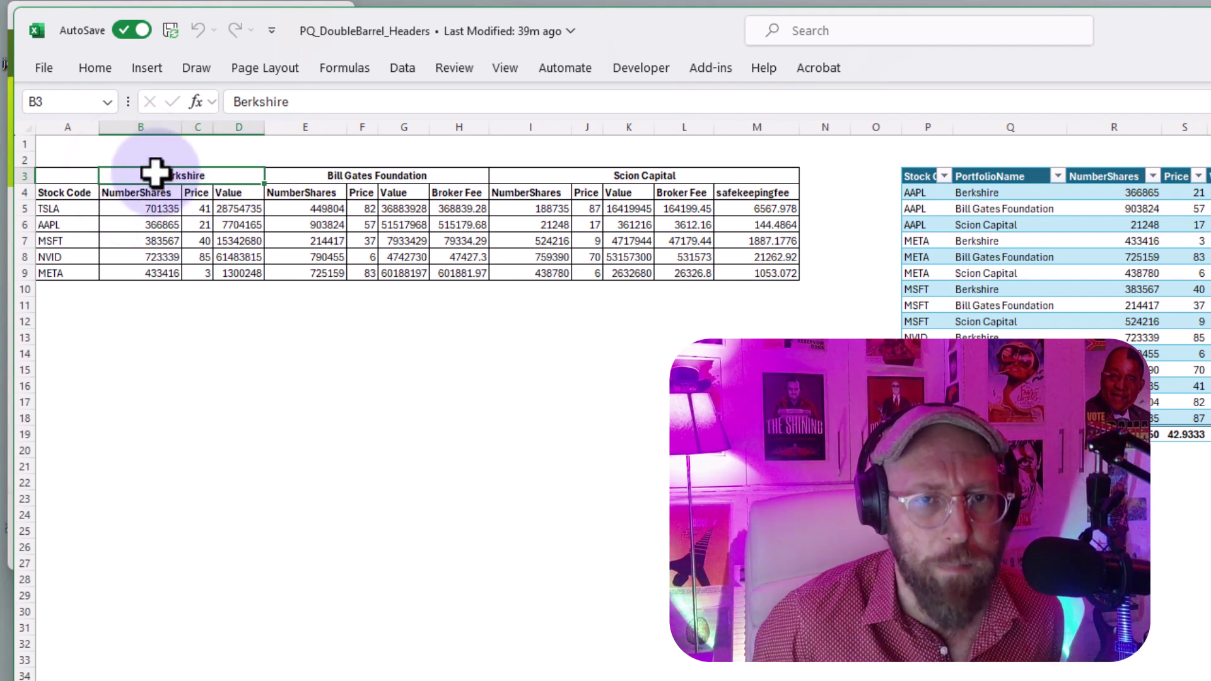
pyautogui.click(315, 174)
pyautogui.click(566, 175)
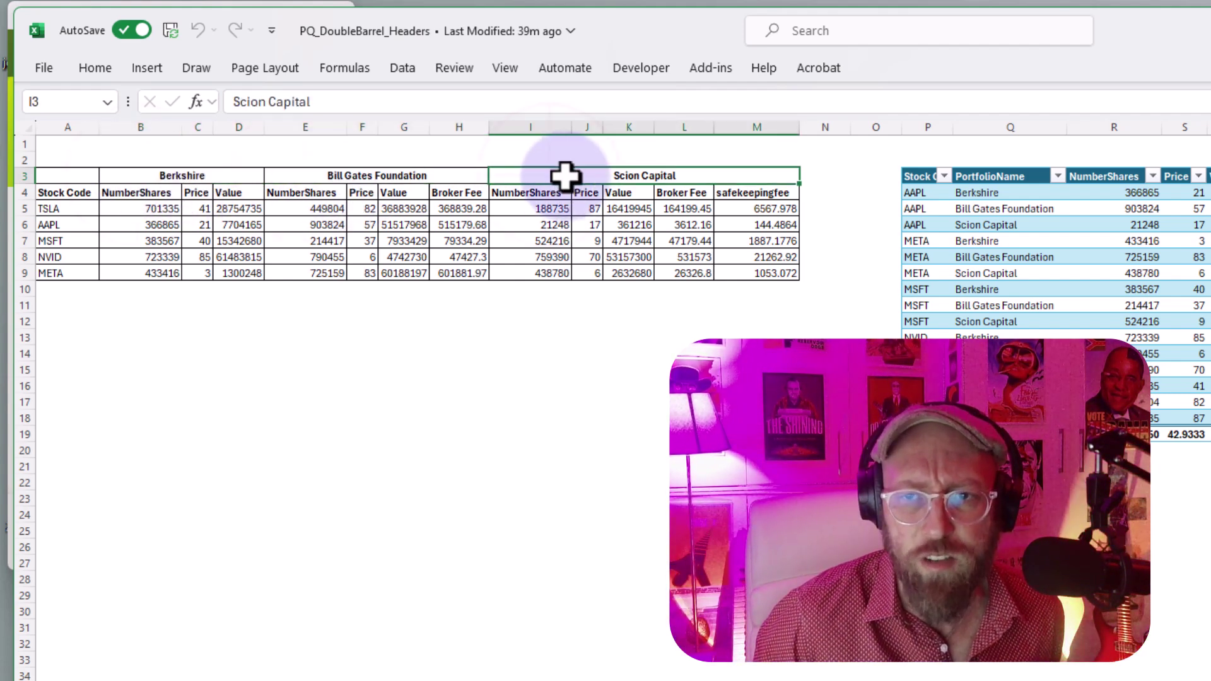
pyautogui.click(459, 257)
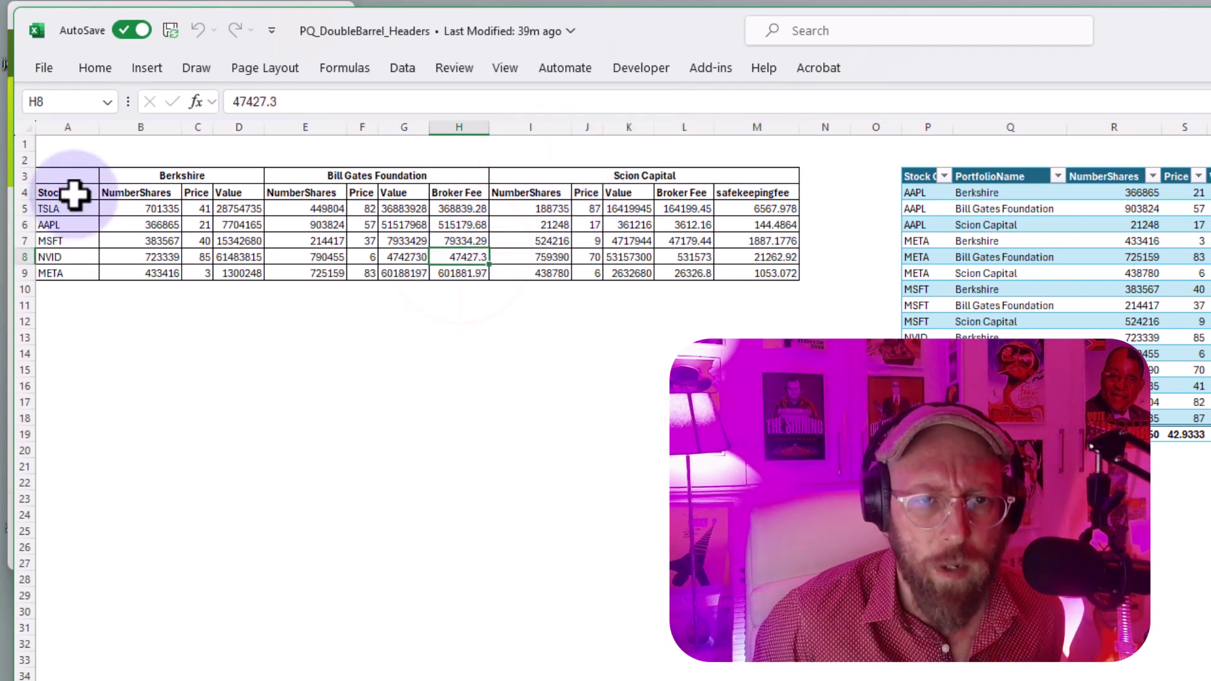
pyautogui.moveTo(74, 194); pyautogui.dragTo(50, 273)
pyautogui.click(91, 222)
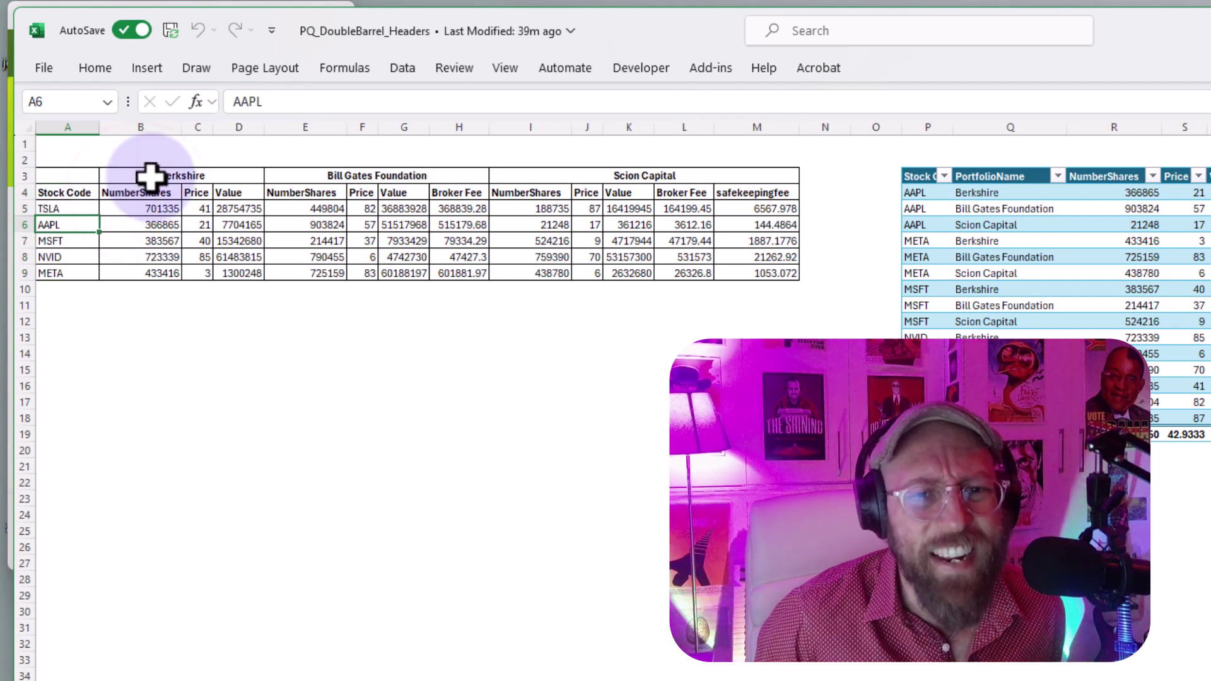
# Highlight the Berkshire, Bill Gates Foundation and Scion Capital blocks, then the whole range A3:M9.
pyautogui.click(150, 176)
pyautogui.click(319, 176)
pyautogui.click(577, 176)
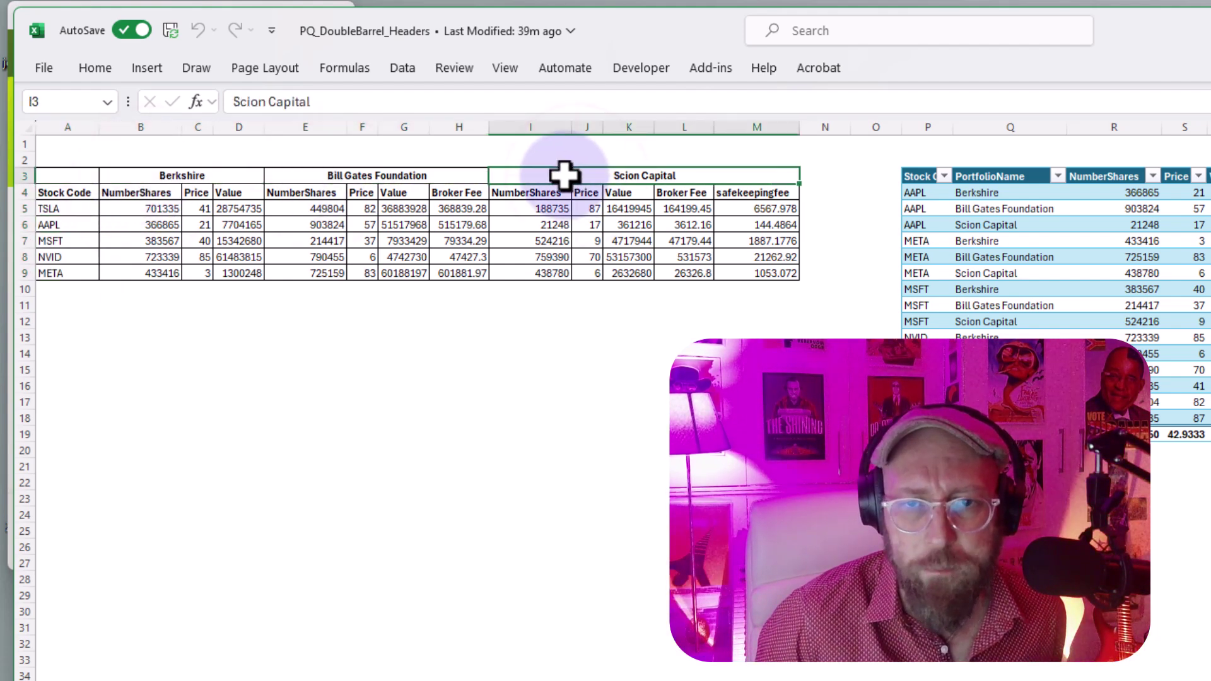
pyautogui.moveTo(139, 191); pyautogui.dragTo(217, 268)
pyautogui.moveTo(325, 186); pyautogui.dragTo(463, 271)
pyautogui.moveTo(552, 196); pyautogui.dragTo(747, 274)
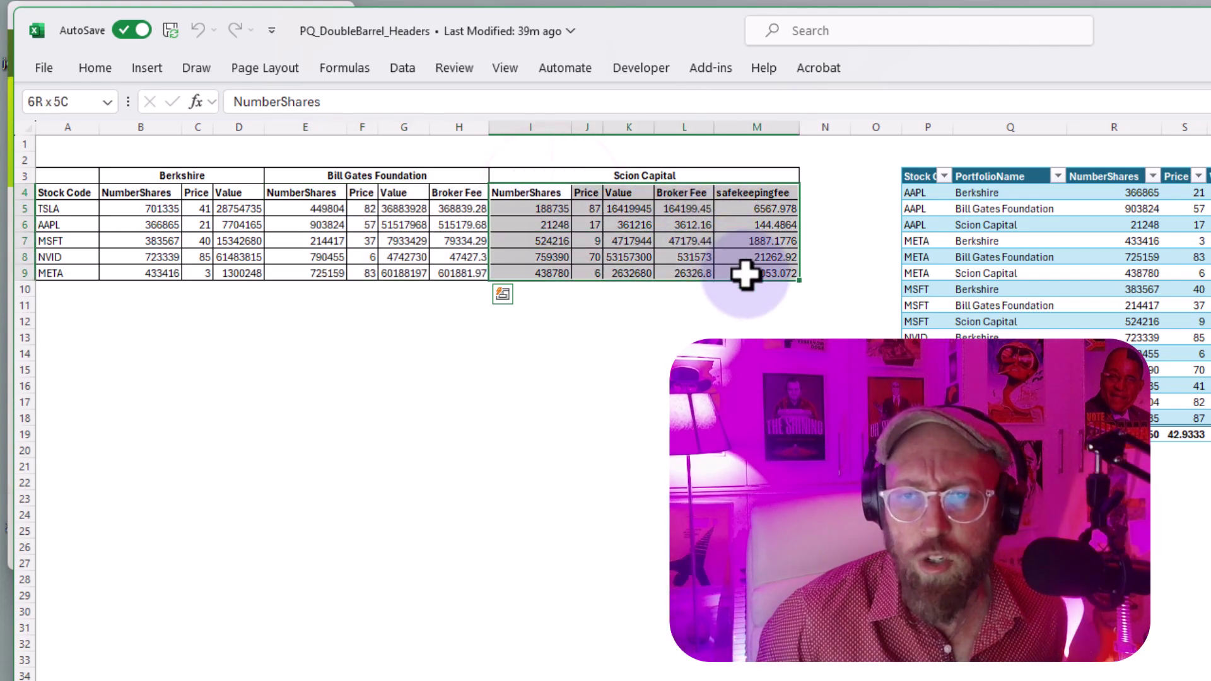
pyautogui.click(479, 282)
pyautogui.moveTo(85, 180); pyautogui.dragTo(668, 273)
pyautogui.click(627, 226)
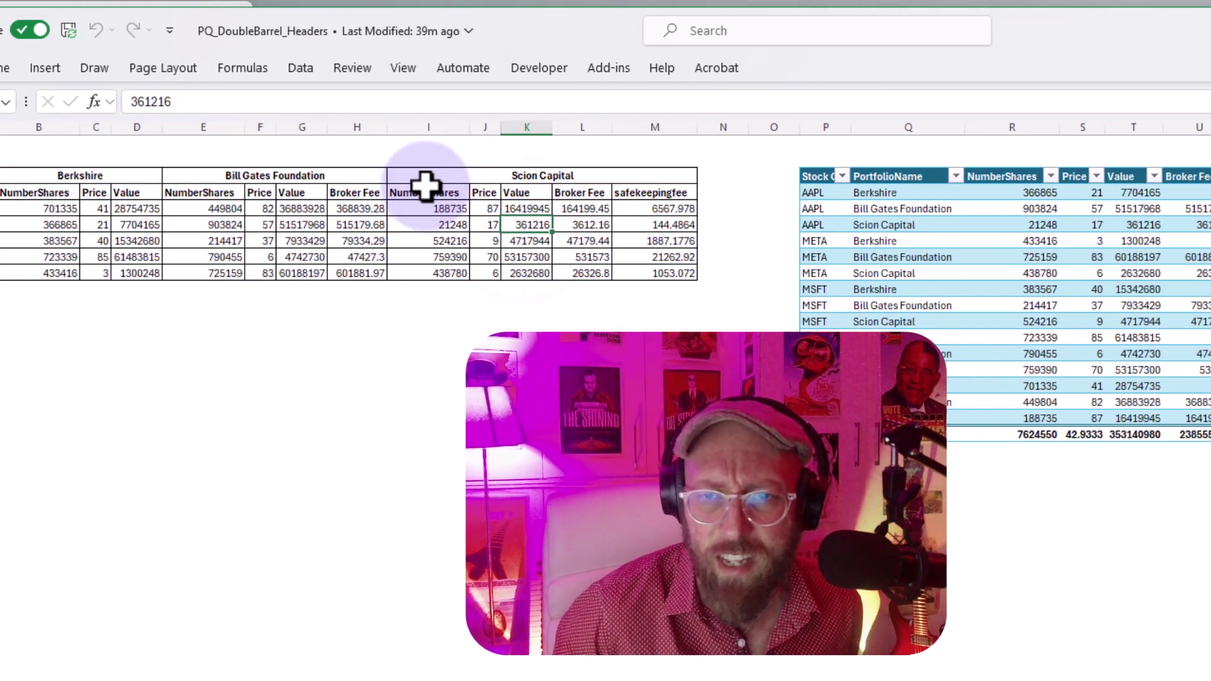
# Point out the tidy target table's data rows and its PortfolioName column.
pyautogui.click(1111, 242)
pyautogui.moveTo(596, 191); pyautogui.dragTo(1109, 419)
pyautogui.click(1007, 522)
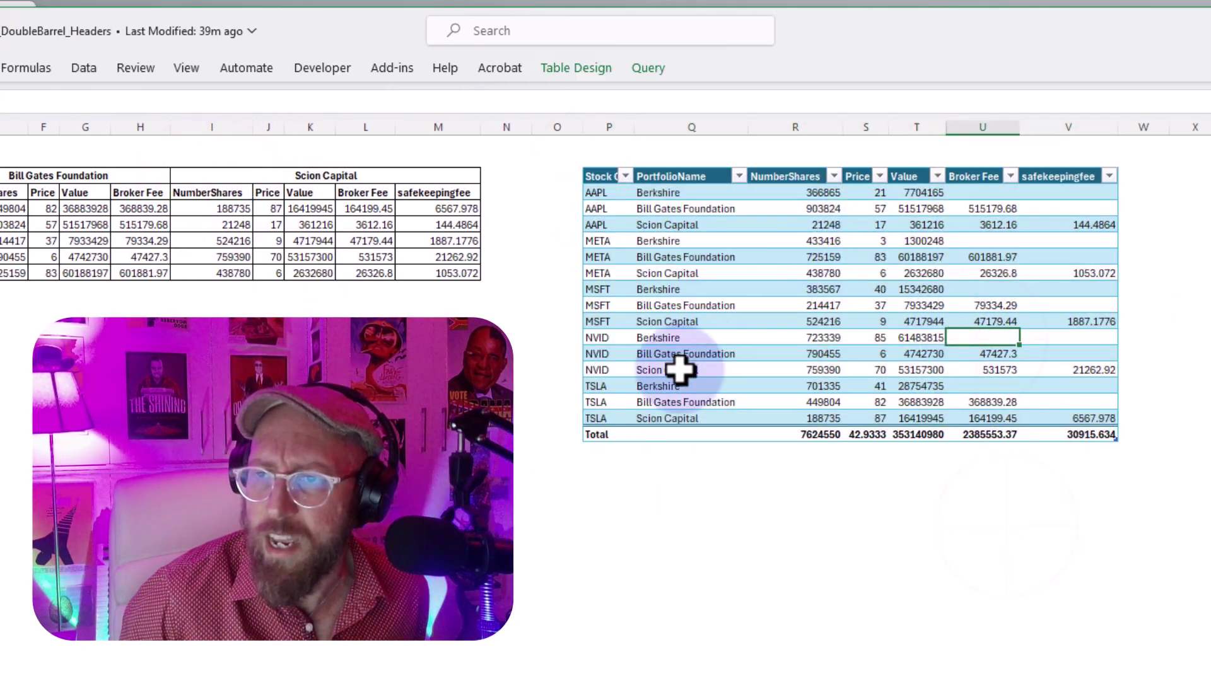
pyautogui.click(676, 402)
pyautogui.hotkey('ctrl', 'shift', 'Up')
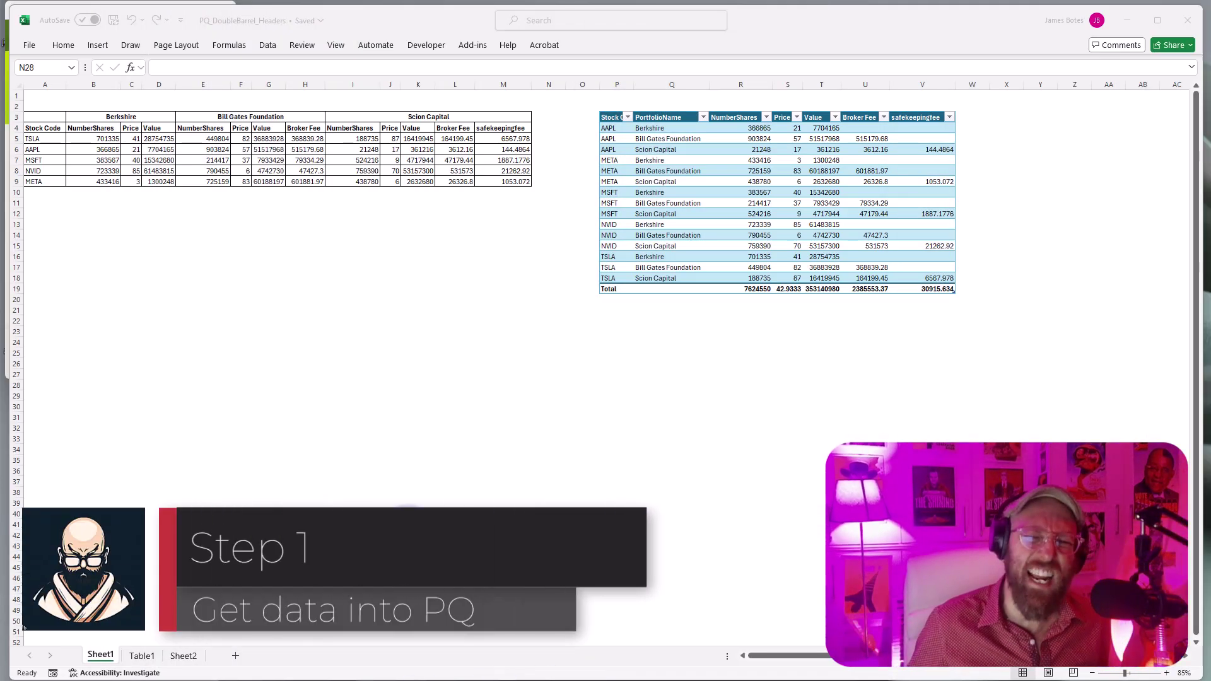
# Load A3:M9 into Power Query via From Table/Range with 'My table has headers' unchecked.
pyautogui.moveTo(47, 116); pyautogui.dragTo(504, 182)
pyautogui.click(267, 45)
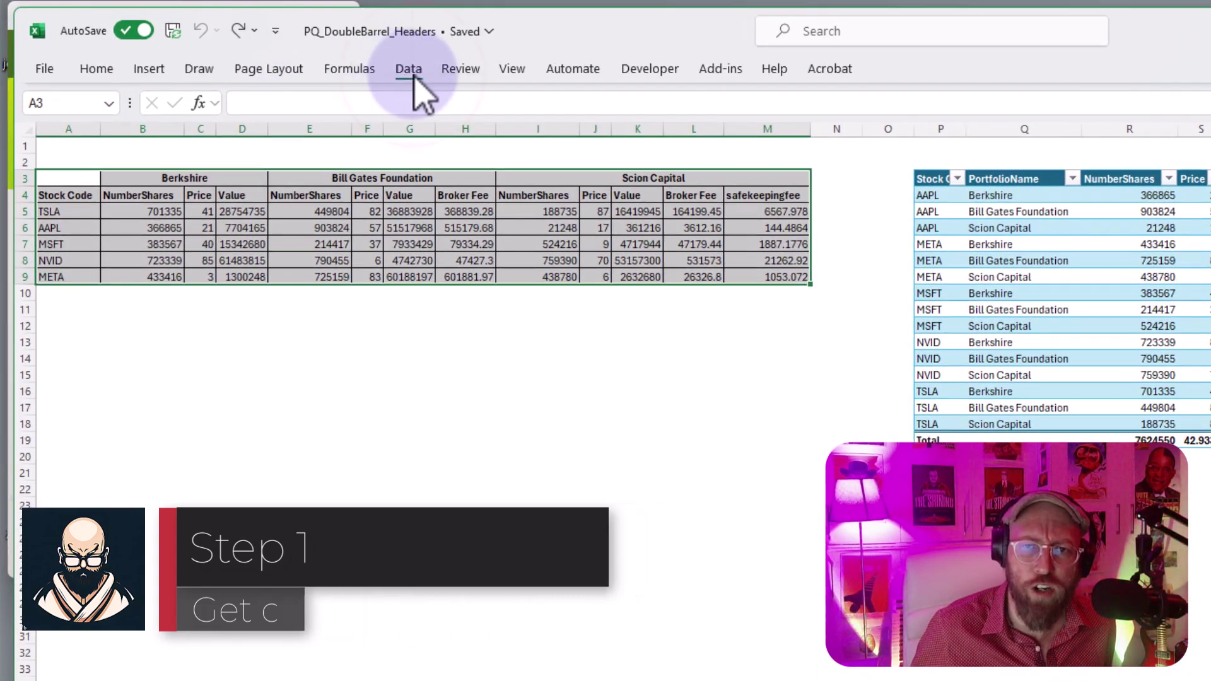
pyautogui.click(134, 150)
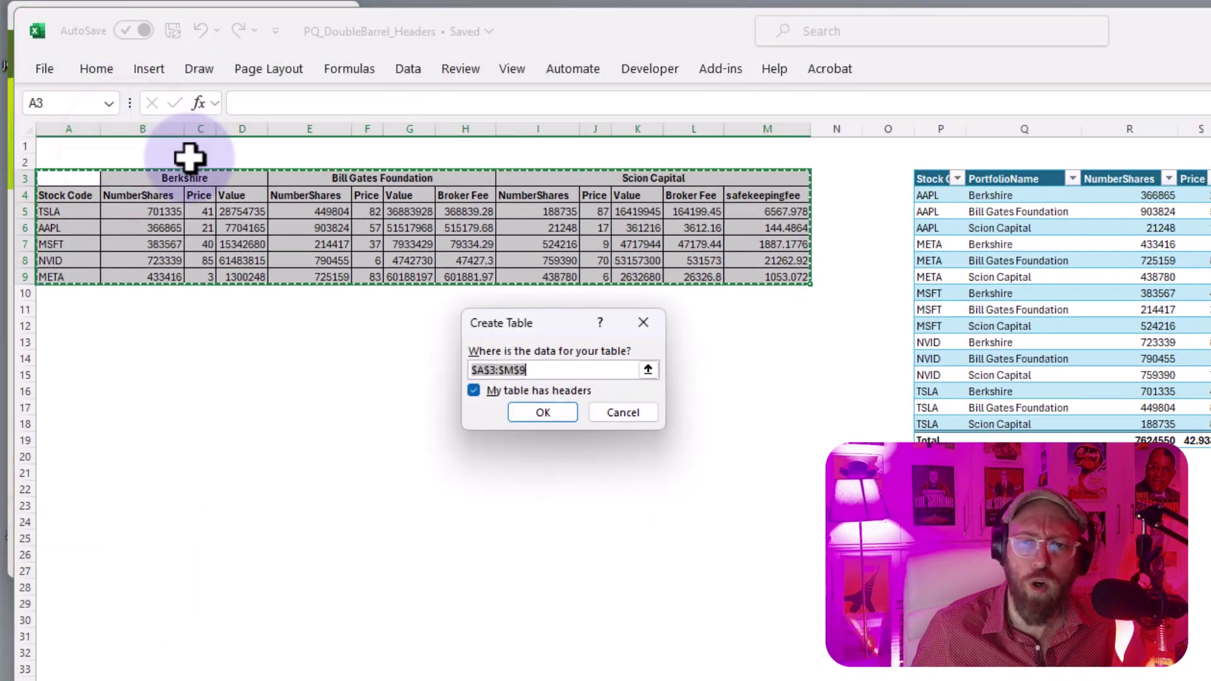
pyautogui.click(569, 391)
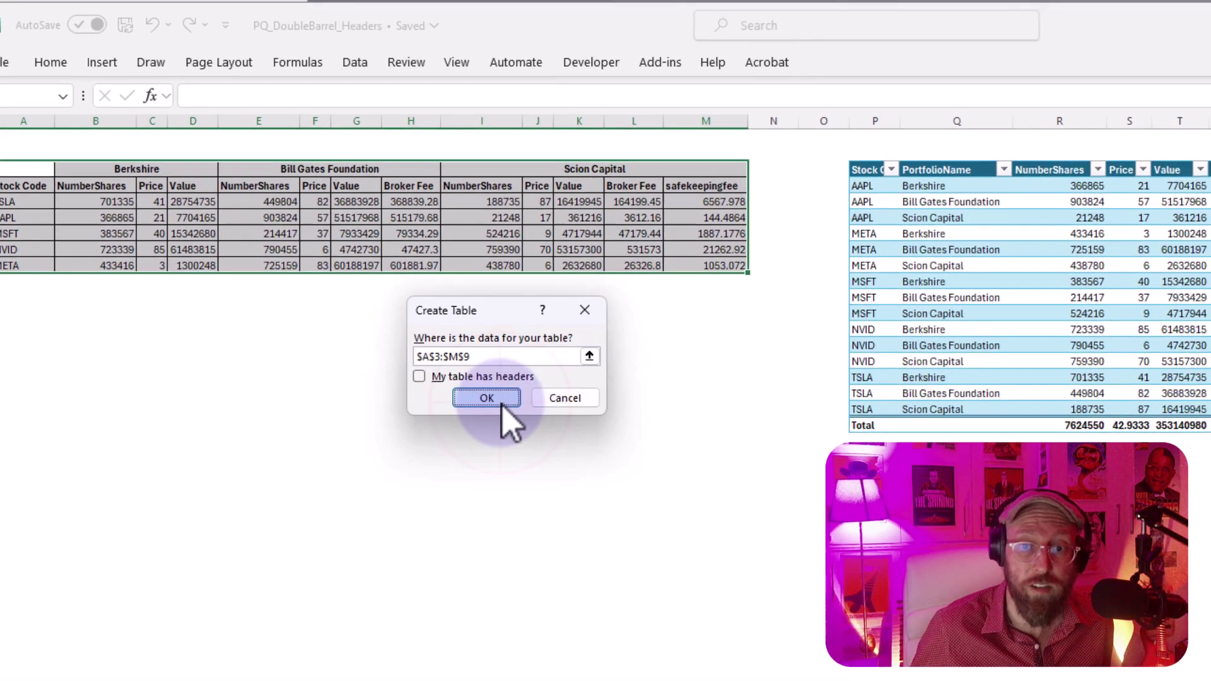
pyautogui.click(555, 417)
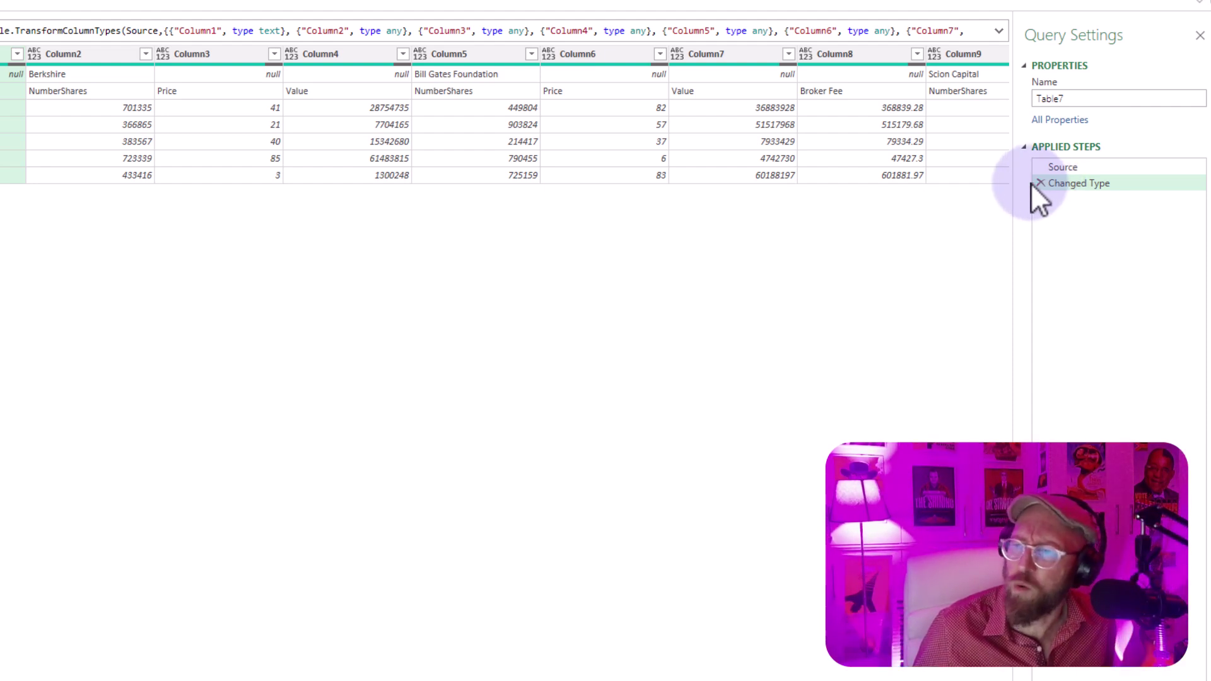
# Remove the Changed Type step and add a step keeping the first two rows: Table.FirstN(Source,2).
pyautogui.click(1040, 182)
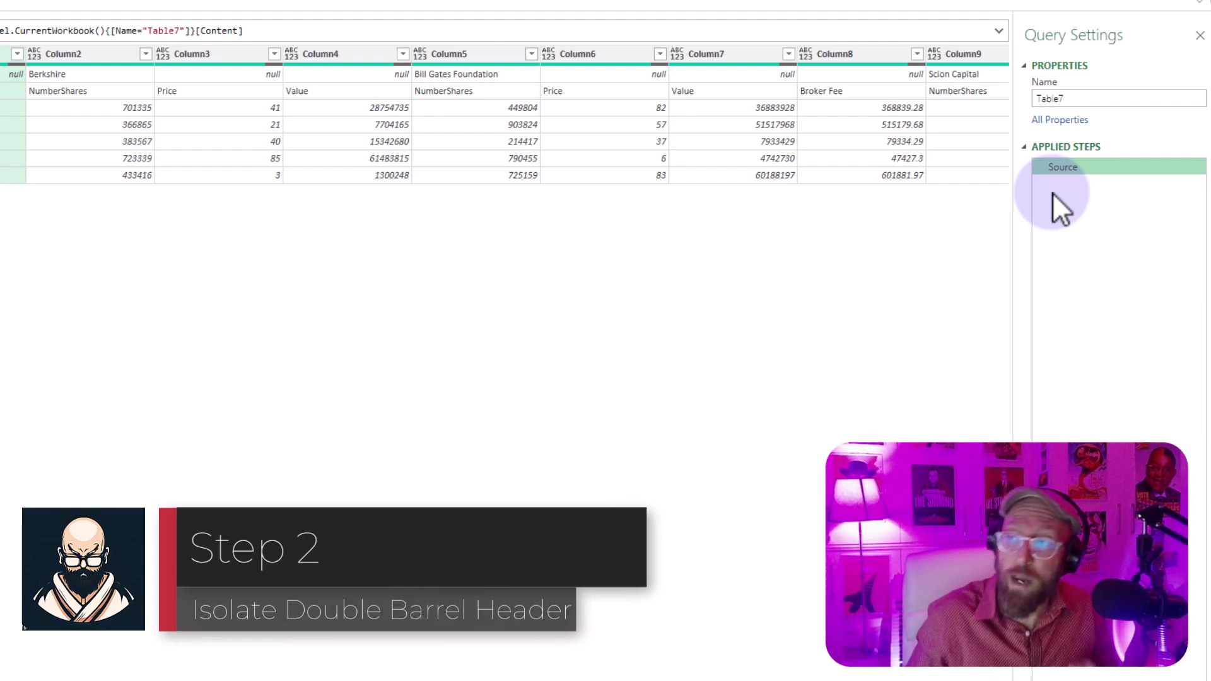
pyautogui.click(166, 51)
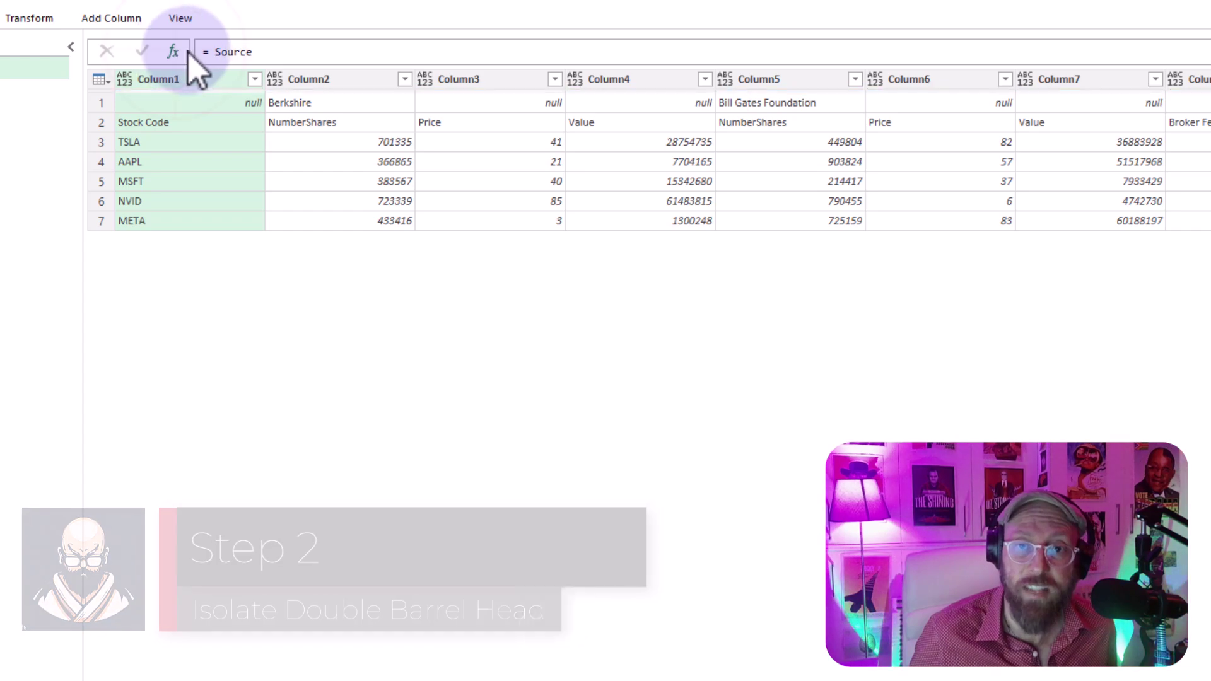
pyautogui.click(208, 52)
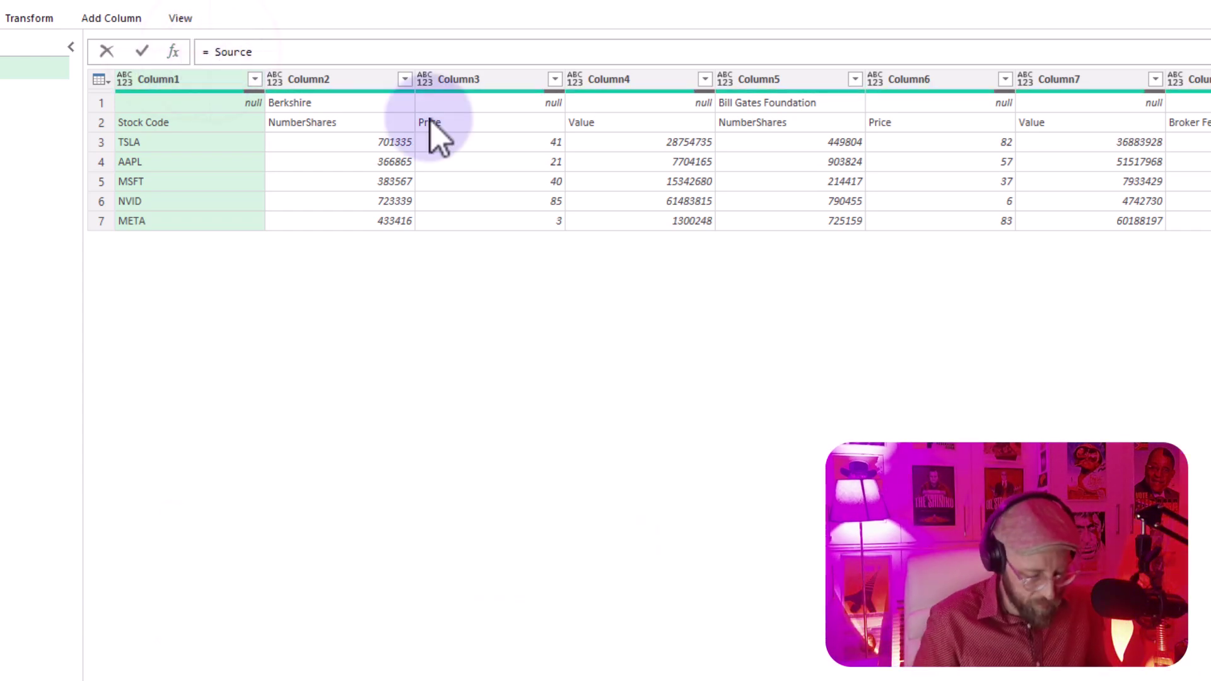
pyautogui.write('Table.FirstN')
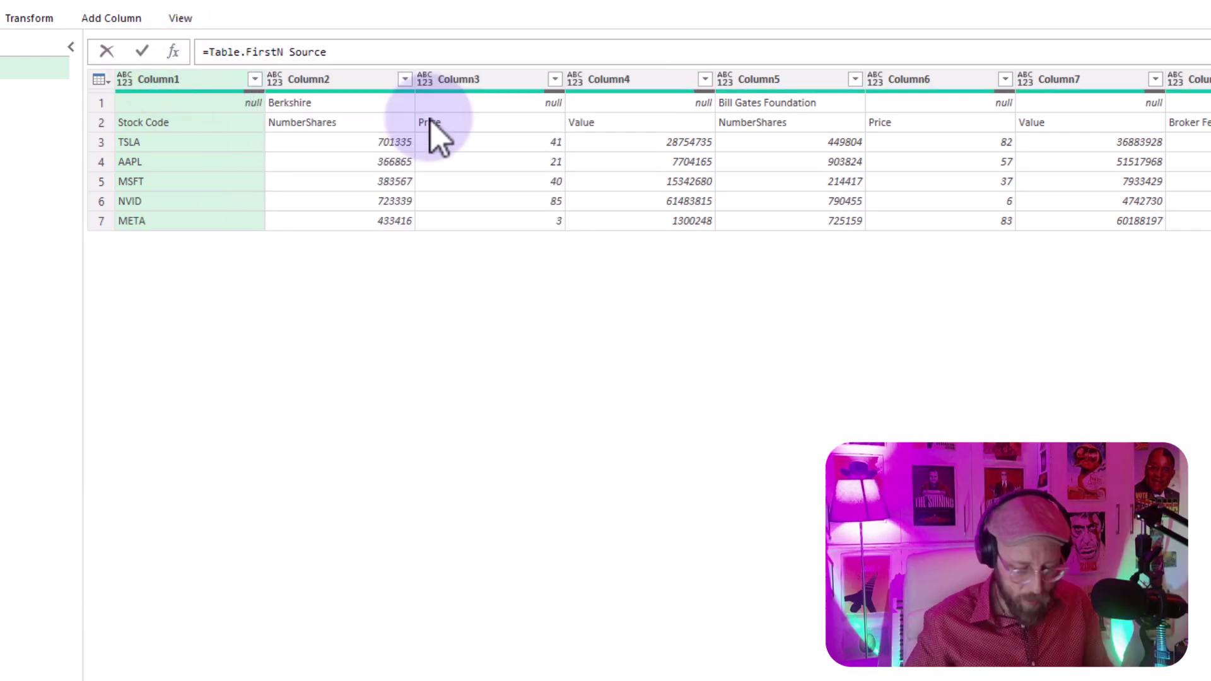
pyautogui.press('Delete')
pyautogui.write('(')
pyautogui.press('End')
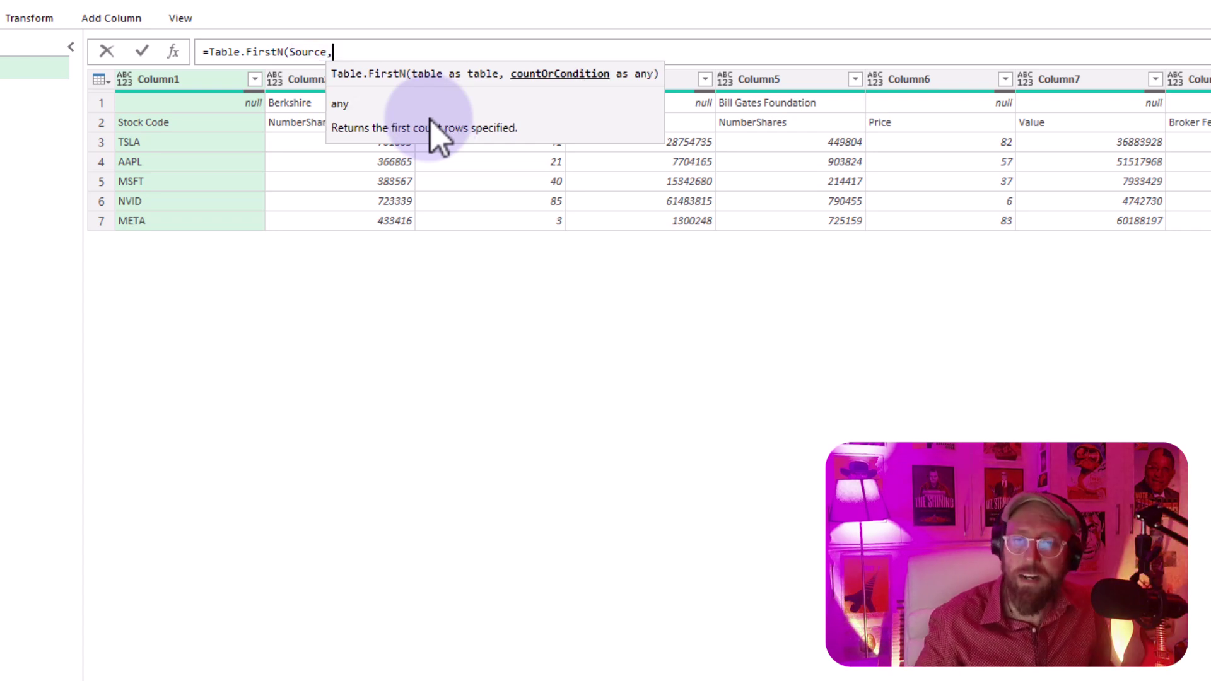
pyautogui.press('Escape')
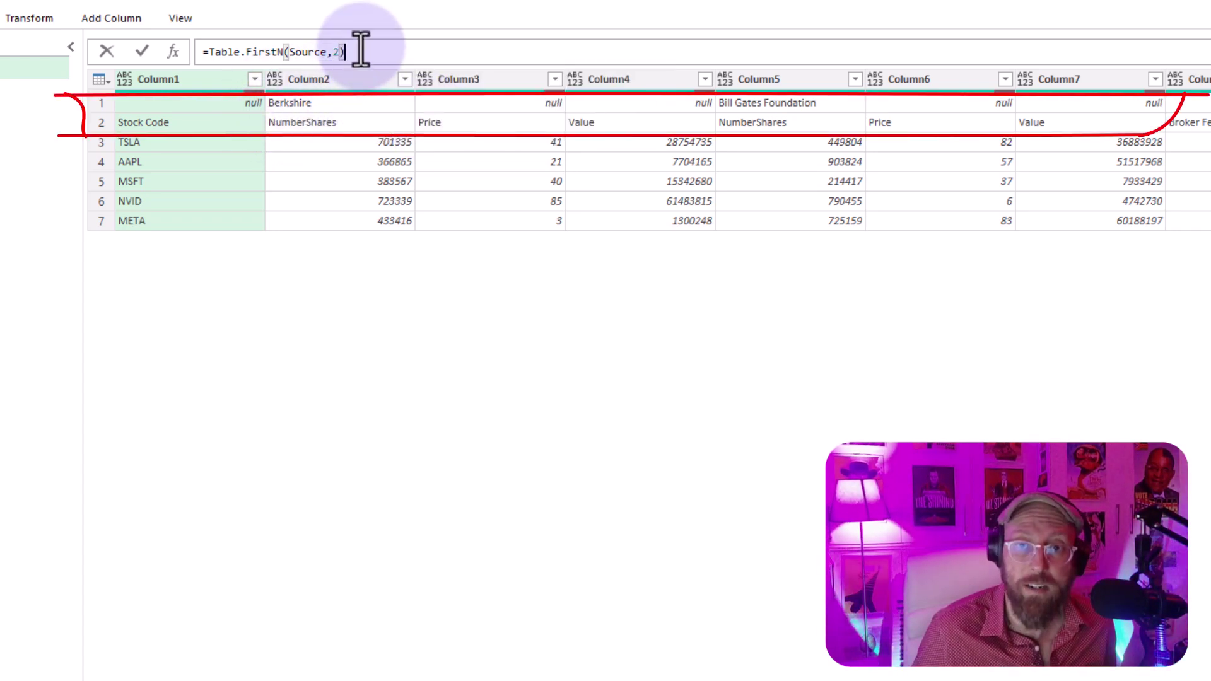
pyautogui.press('Return')
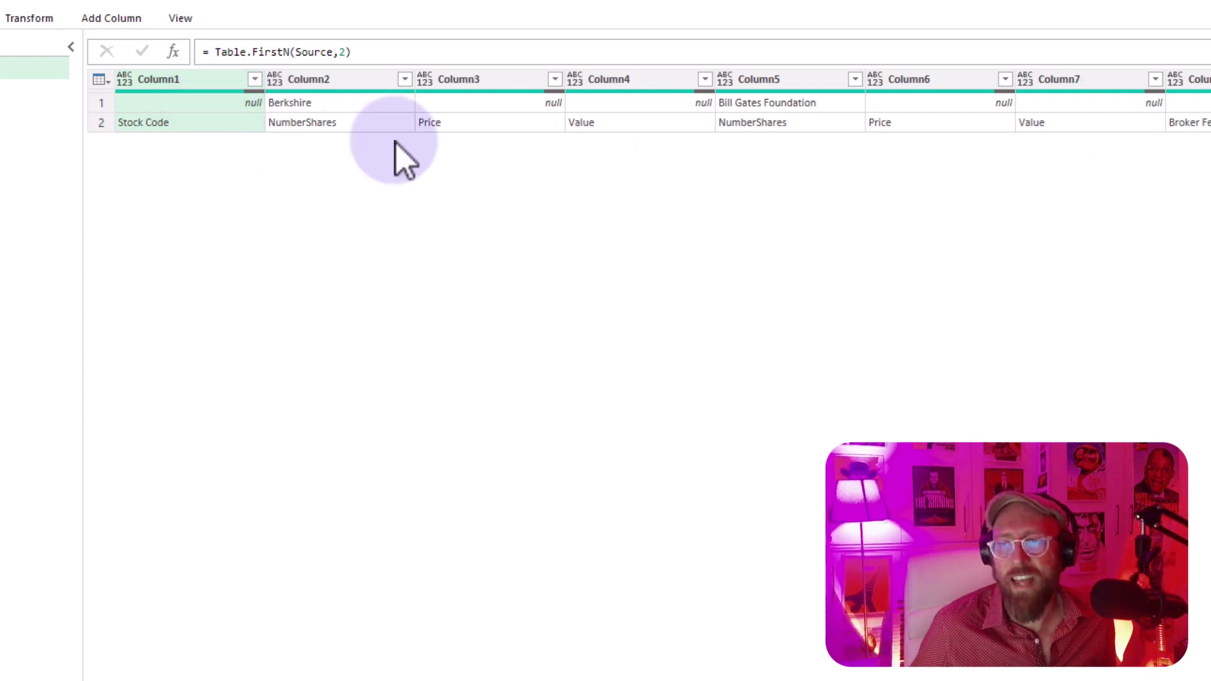
# Wrap the formula as Table.Transpose(Table.FirstN(Source,2)) and begin renaming the step.
pyautogui.click(209, 53)
pyautogui.write('tabletra')
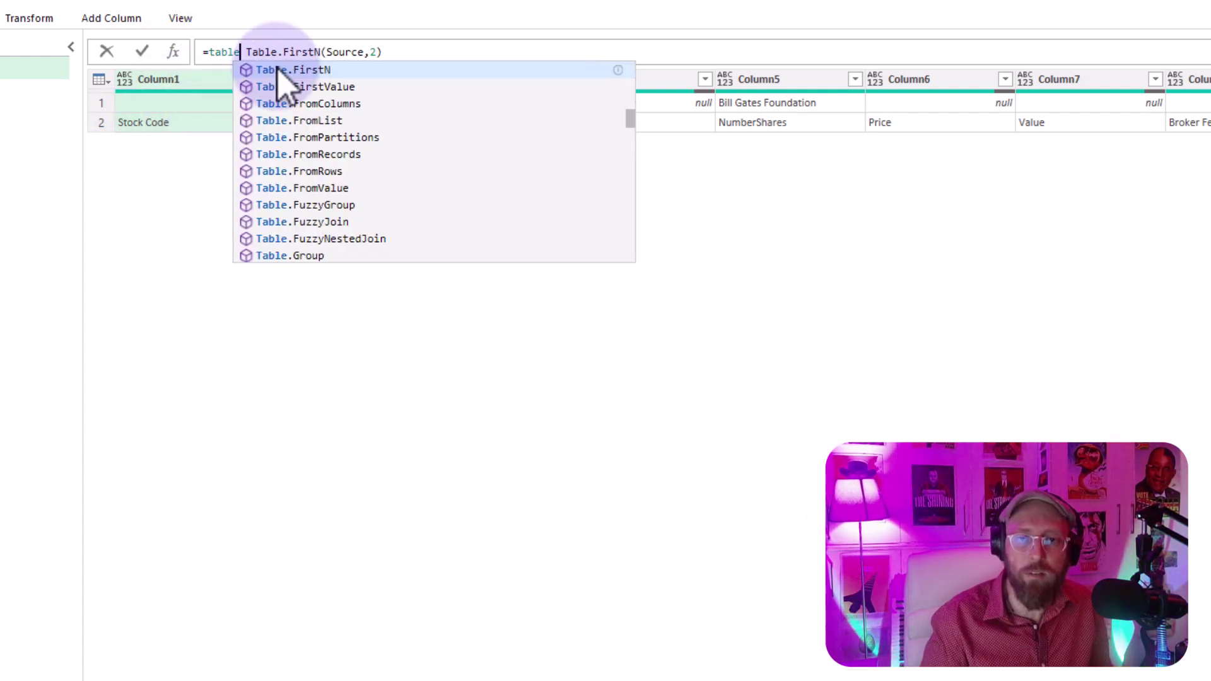
pyautogui.write('ns')
pyautogui.press('Down')
pyautogui.press('Down')
pyautogui.press('Down')
pyautogui.press('Down')
pyautogui.press('Tab')
pyautogui.write('(')
pyautogui.press('End')
pyautogui.write(')')
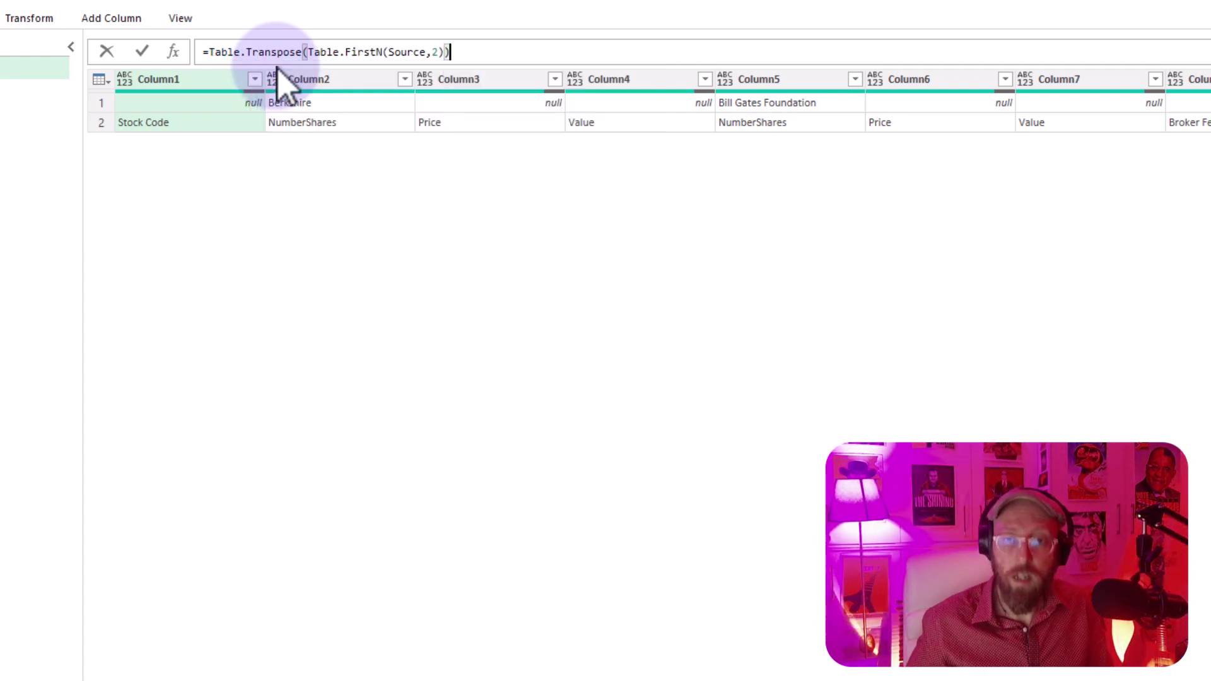
pyautogui.press('Return')
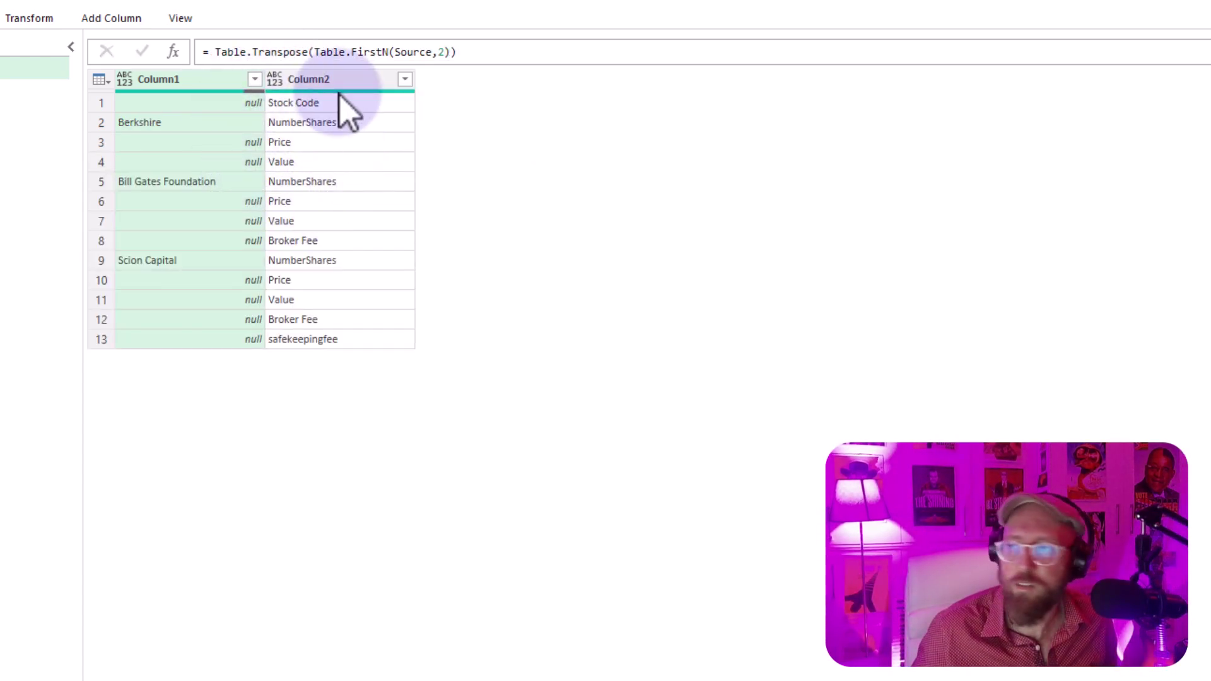
pyautogui.press('F2')
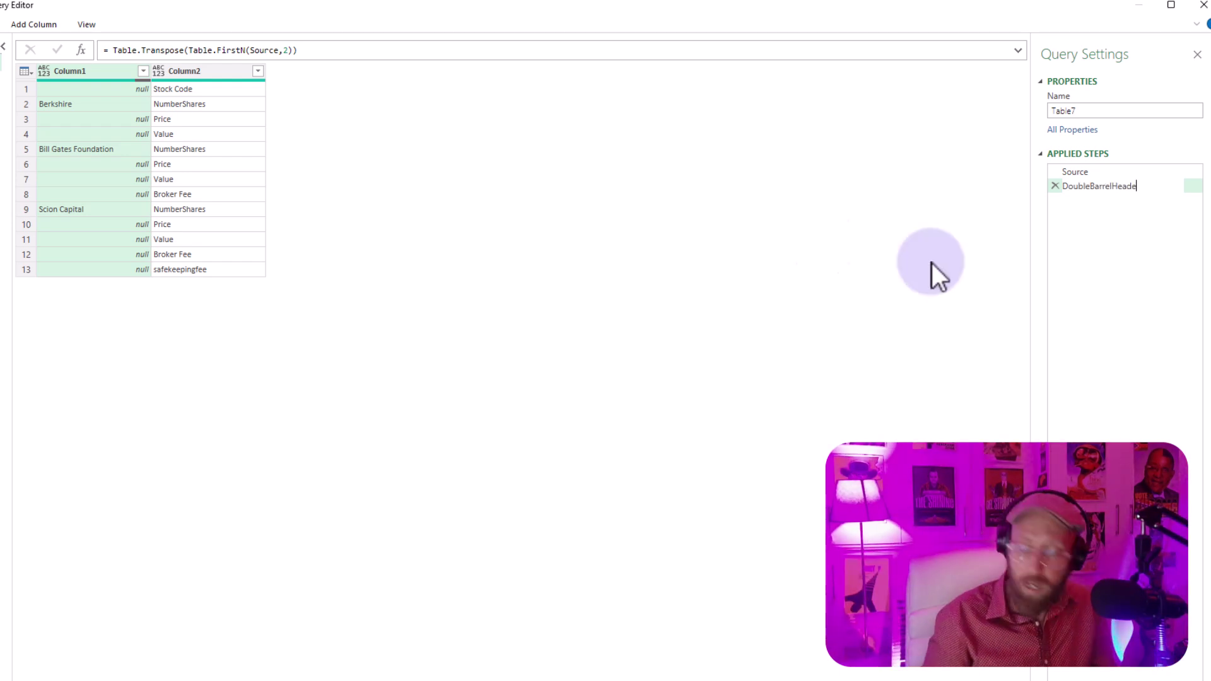
# Name the step DoubleBarrelHeader and point out its portfolio and field names.
pyautogui.write('DoubleBarrelHeade')
pyautogui.click(155, 120)
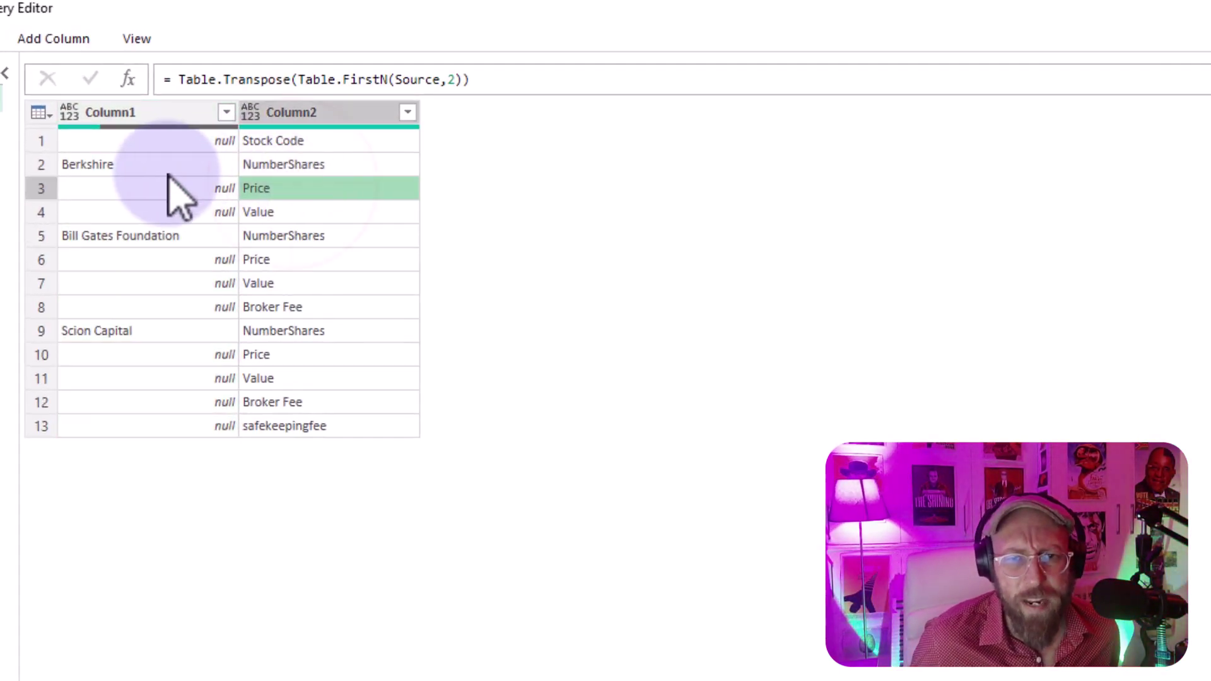
pyautogui.click(170, 163)
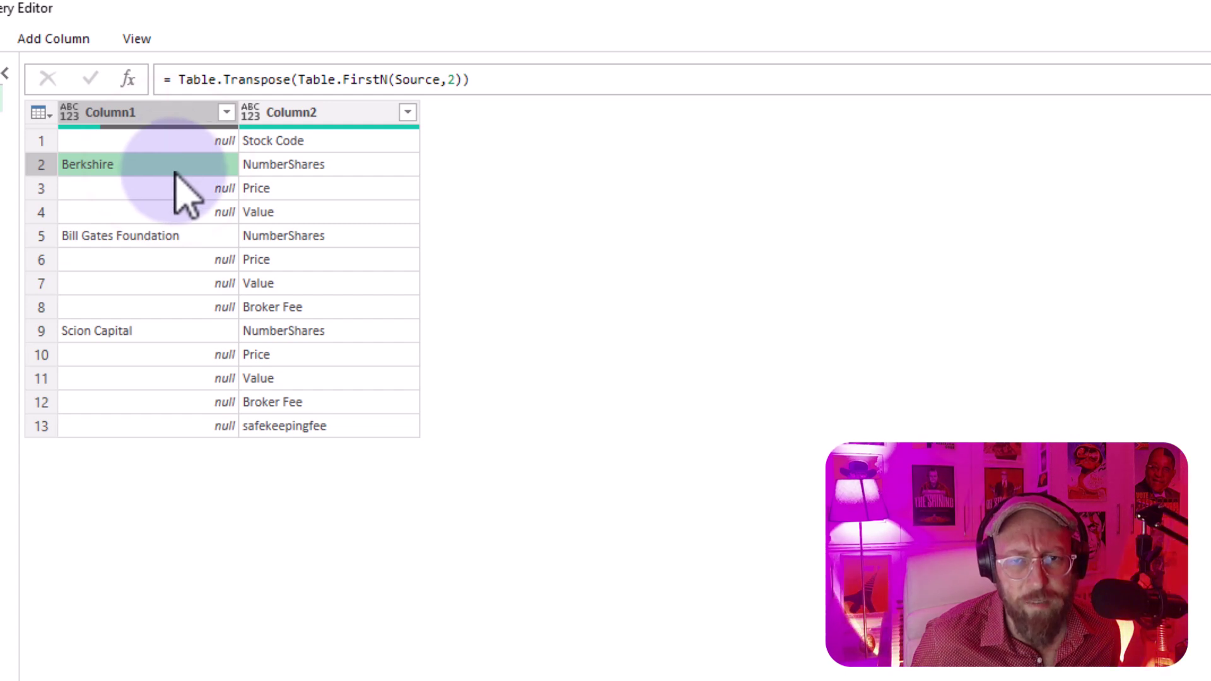
pyautogui.click(171, 236)
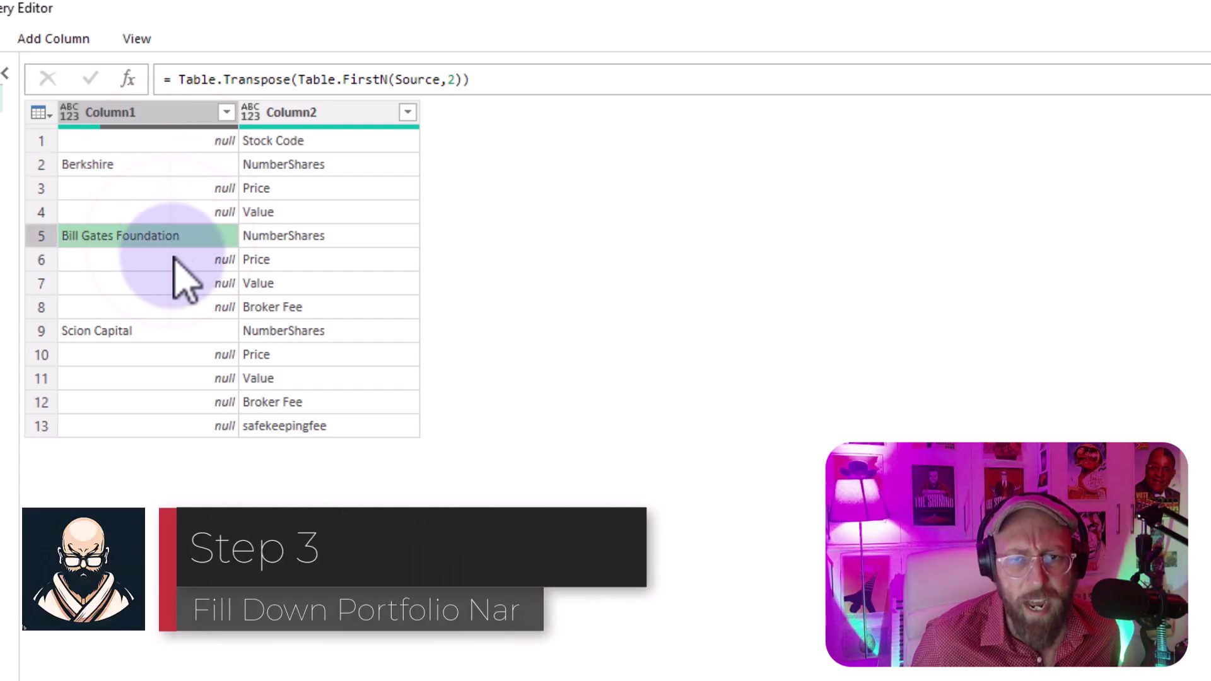
pyautogui.click(315, 233)
pyautogui.click(284, 284)
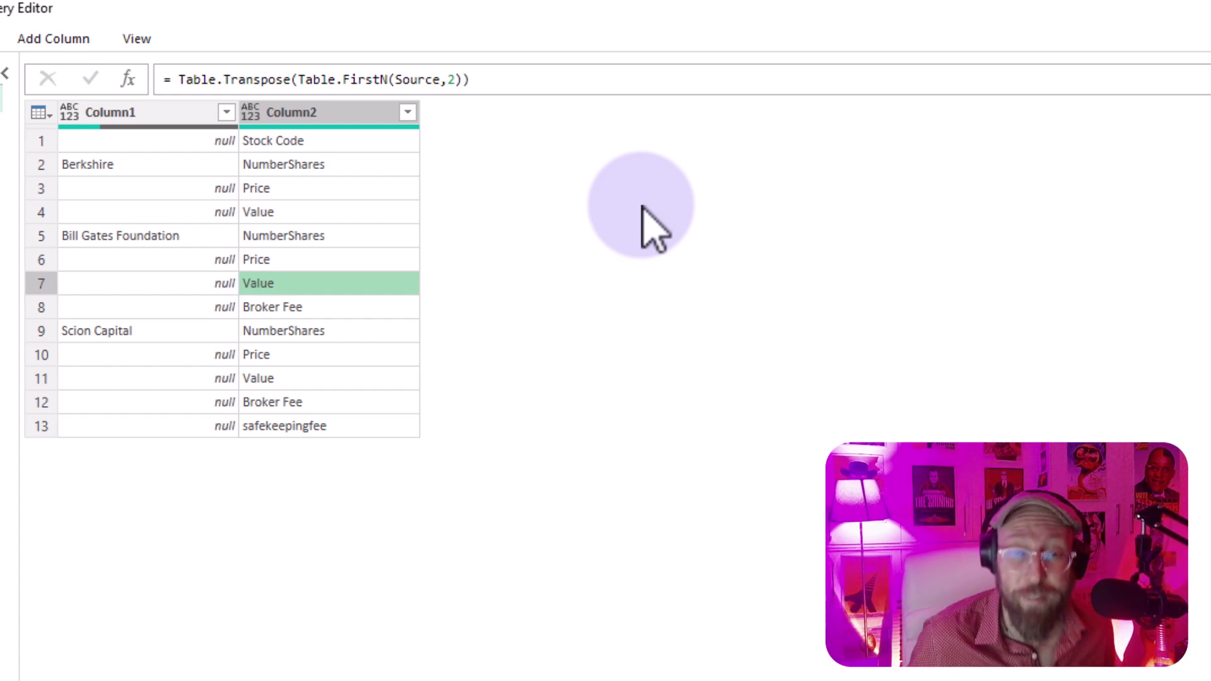
# Add a new step starting the formula Table.FillDown(DoubleBarrelHeader, ...).
pyautogui.click(129, 79)
pyautogui.click(165, 79)
pyautogui.write('table')
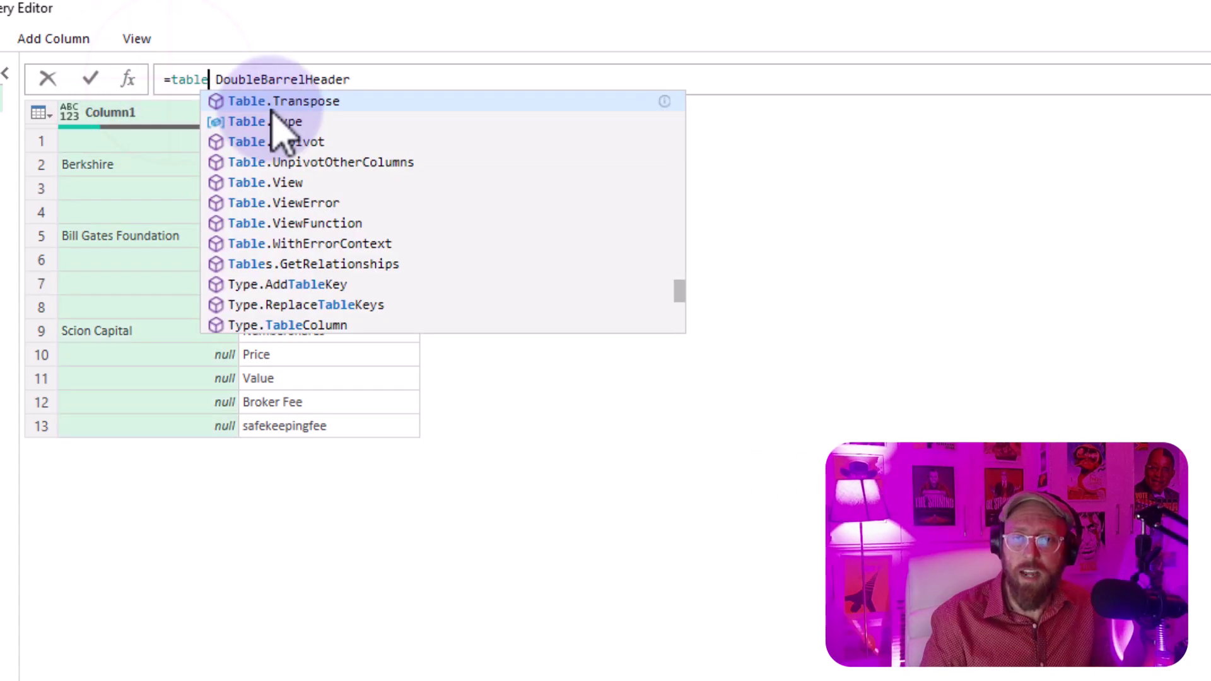
pyautogui.write('fill')
pyautogui.press('Tab')
pyautogui.write('(')
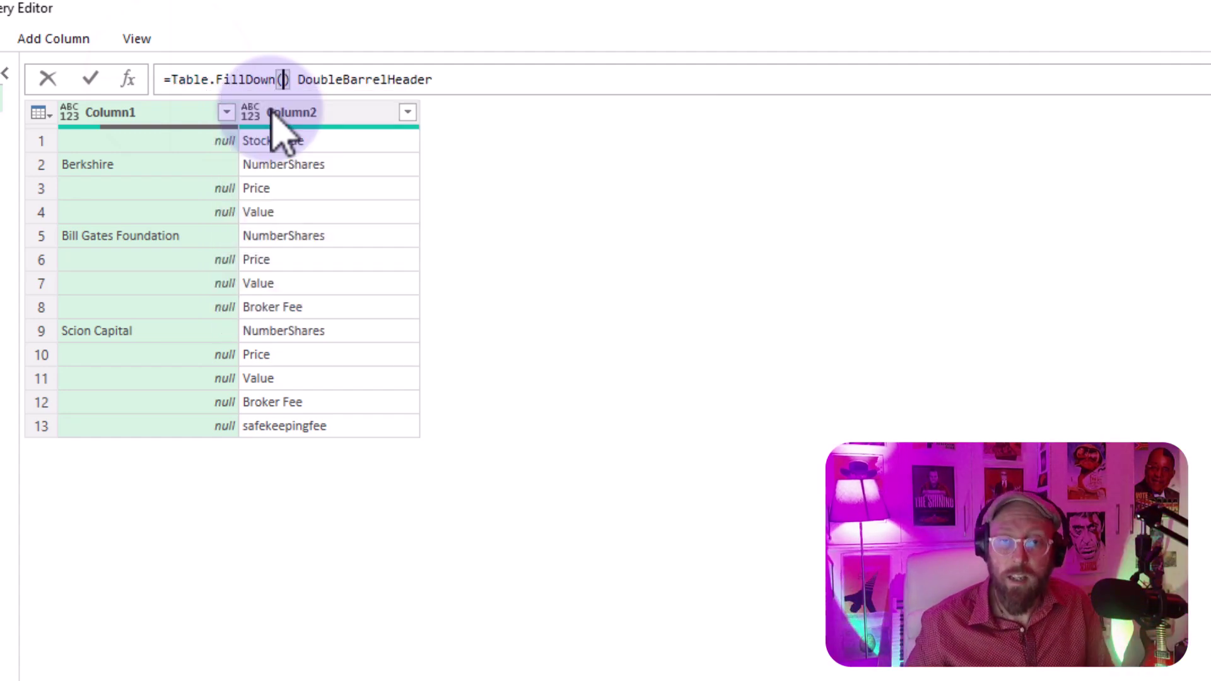
pyautogui.press('Delete')
pyautogui.press('Delete')
pyautogui.press('End')
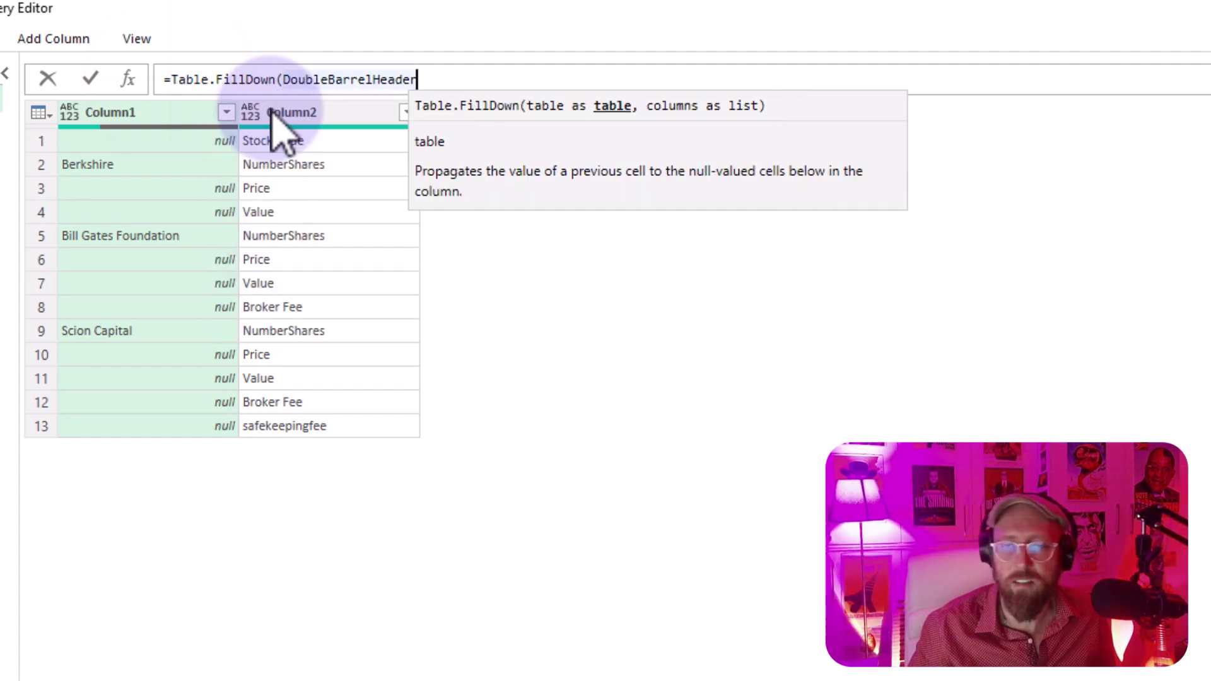
pyautogui.write(',')
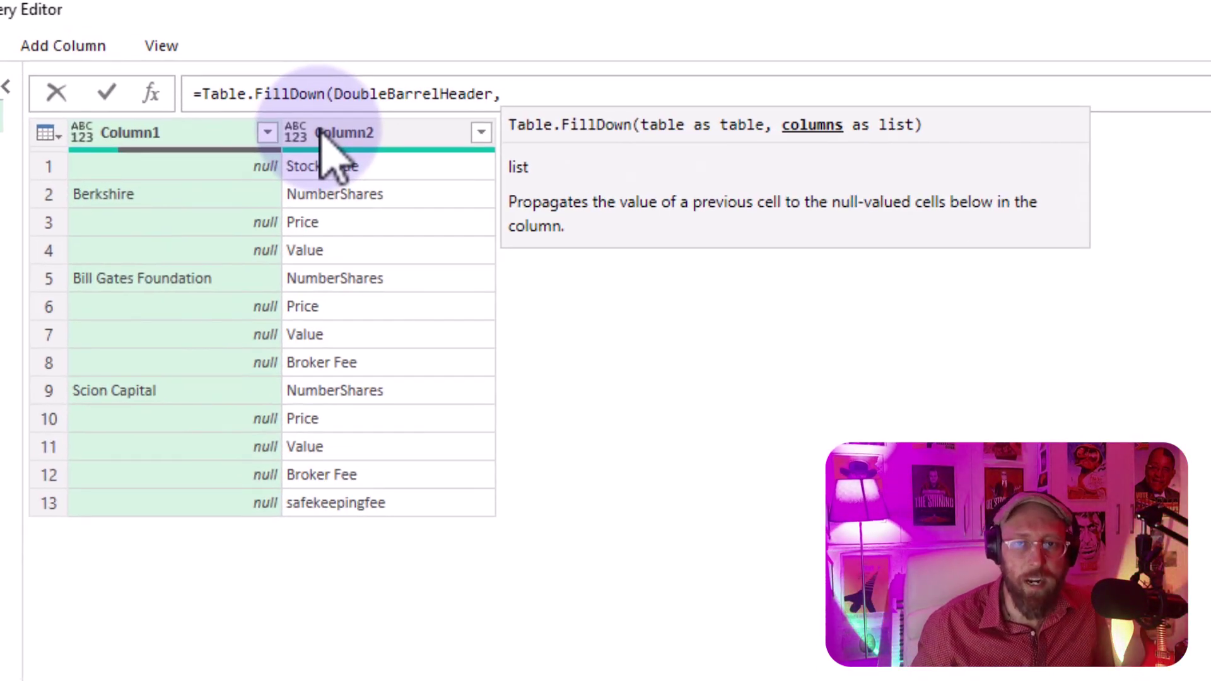
# Complete it with Table.ColumnNames(DoubleBarrelHeader) as the fill columns, commit, and start renaming to Filldown.
pyautogui.write('tablecol')
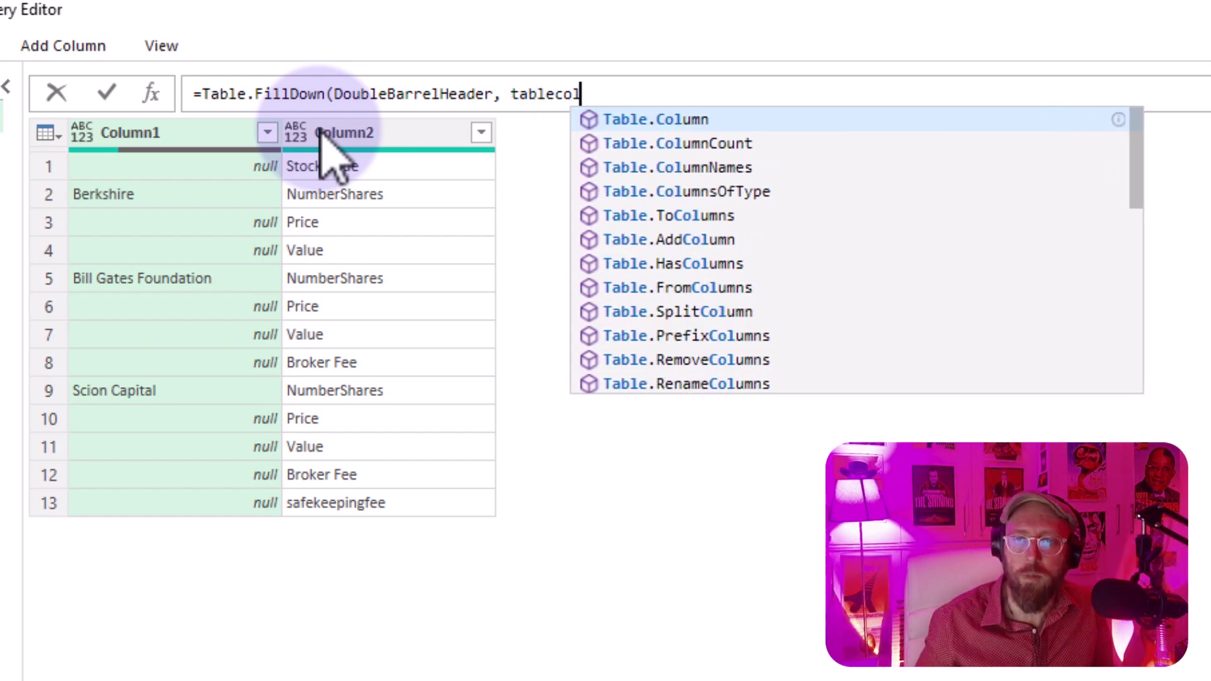
pyautogui.press('Down')
pyautogui.press('Down')
pyautogui.press('Tab')
pyautogui.write('(')
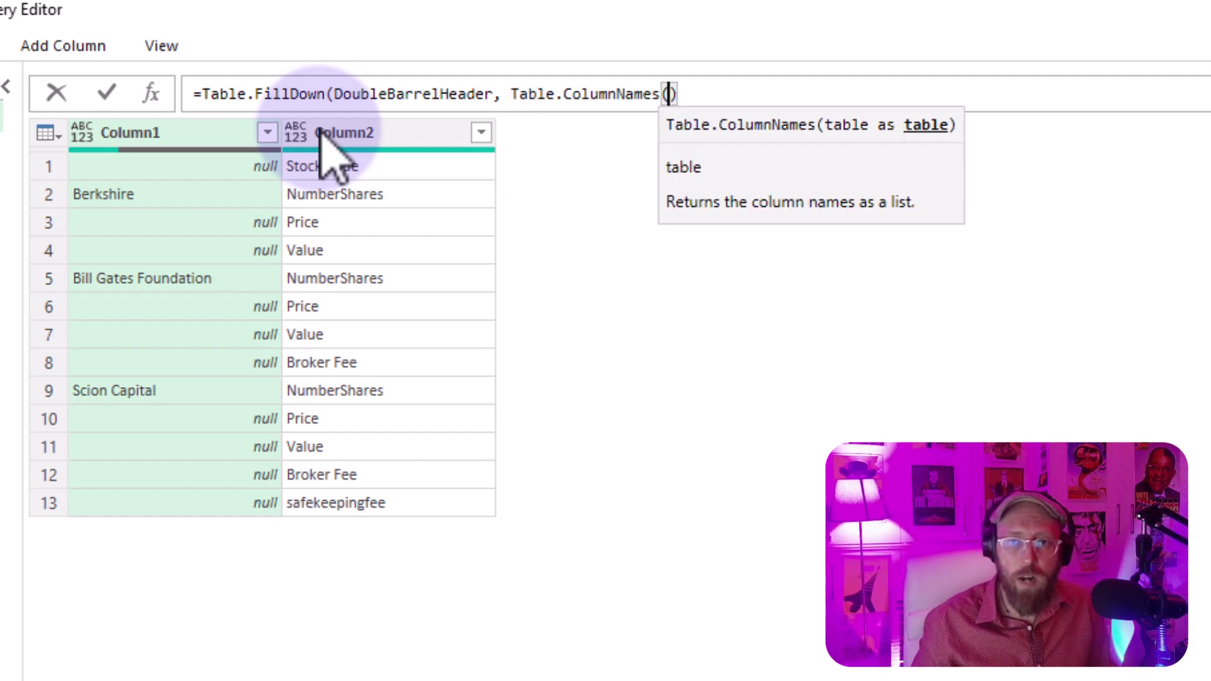
pyautogui.write('DoubleBarrel')
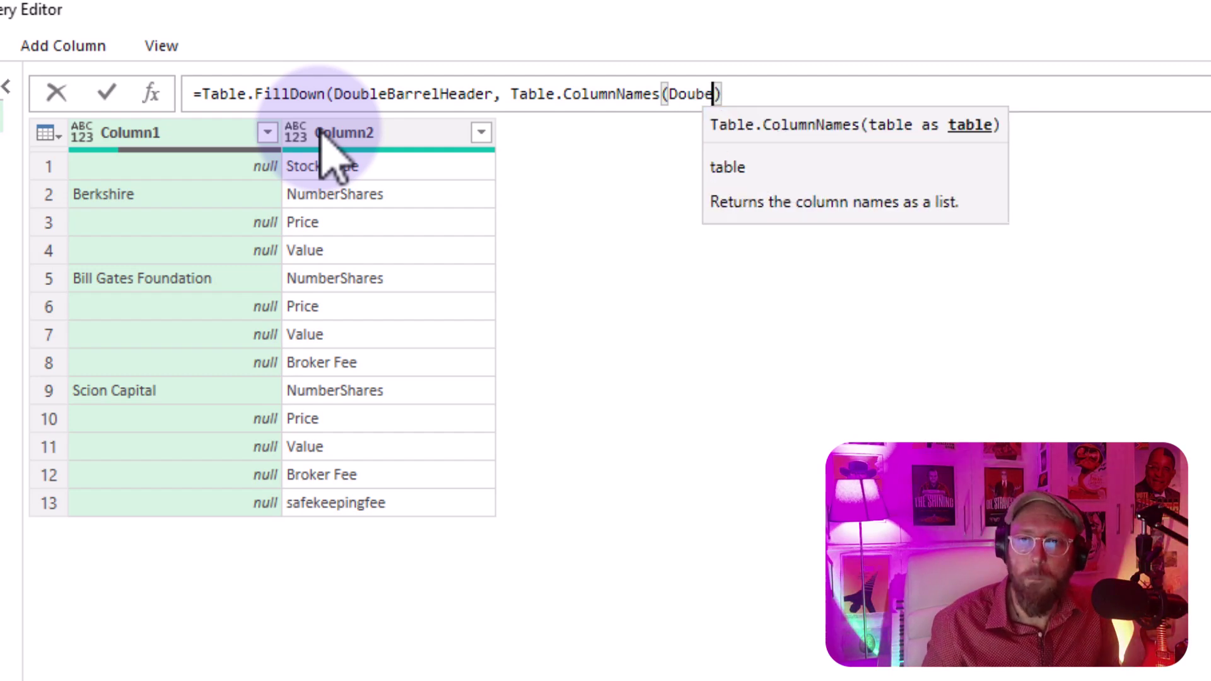
pyautogui.write('Header))')
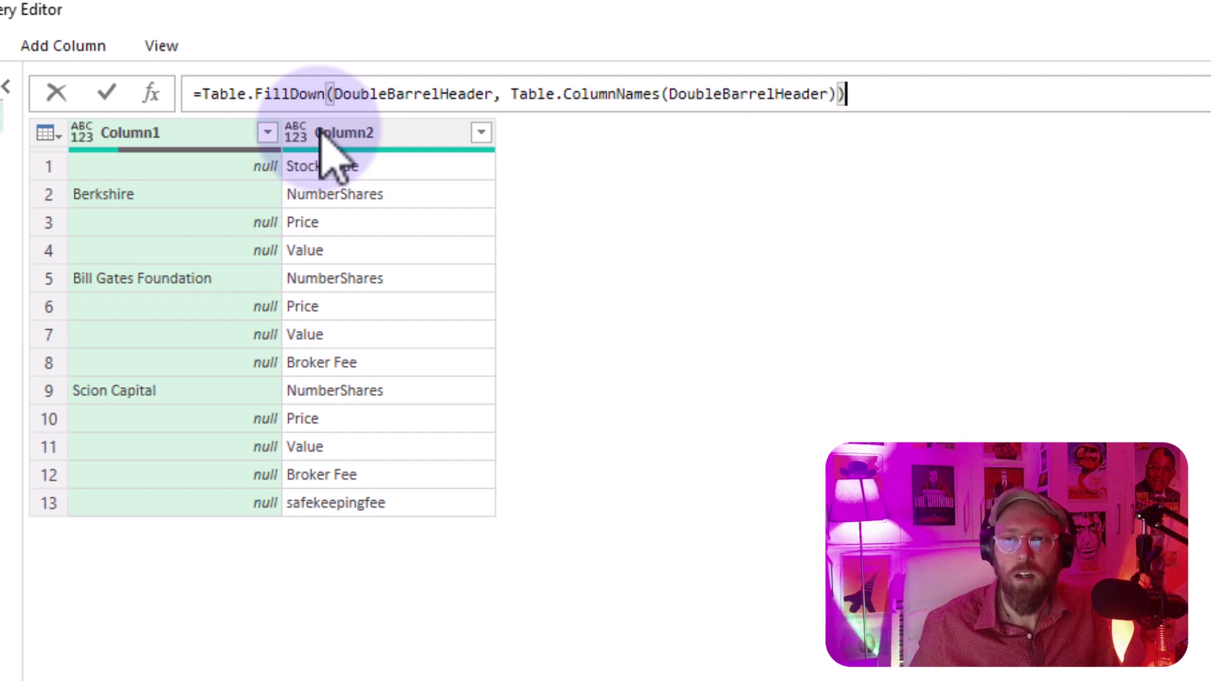
pyautogui.press('Return')
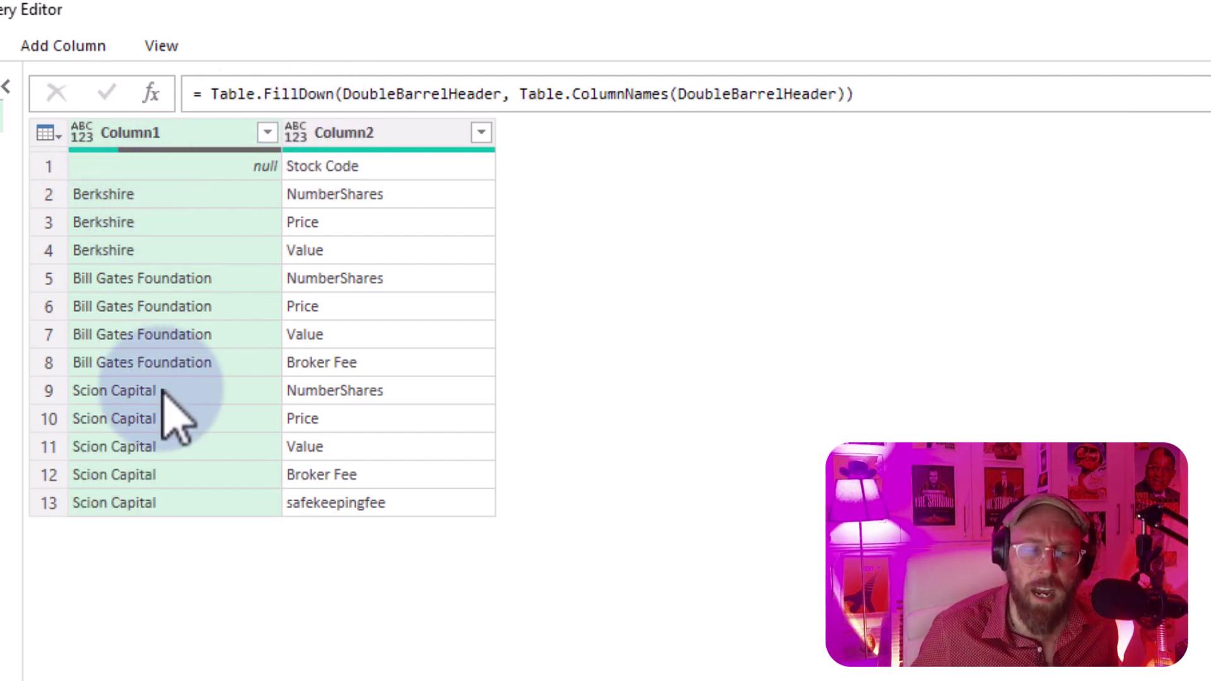
pyautogui.press('F2')
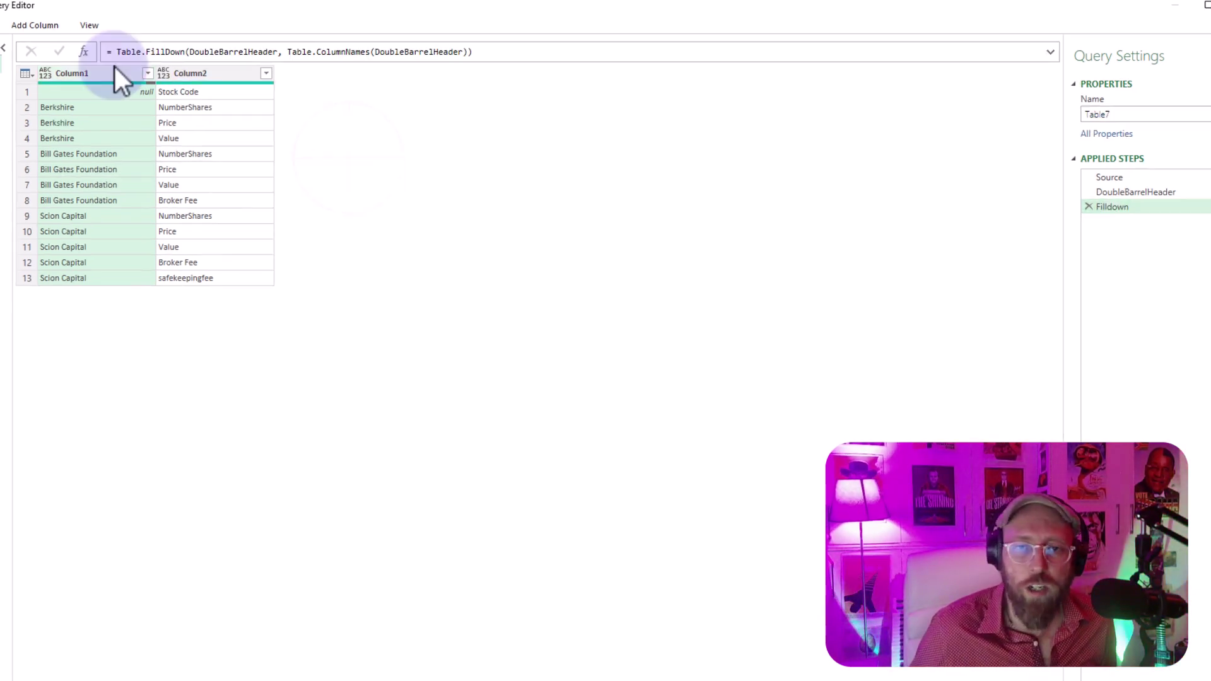
# Inspect Column1 and Column2 and expand the formula bar for editing.
pyautogui.click(192, 71)
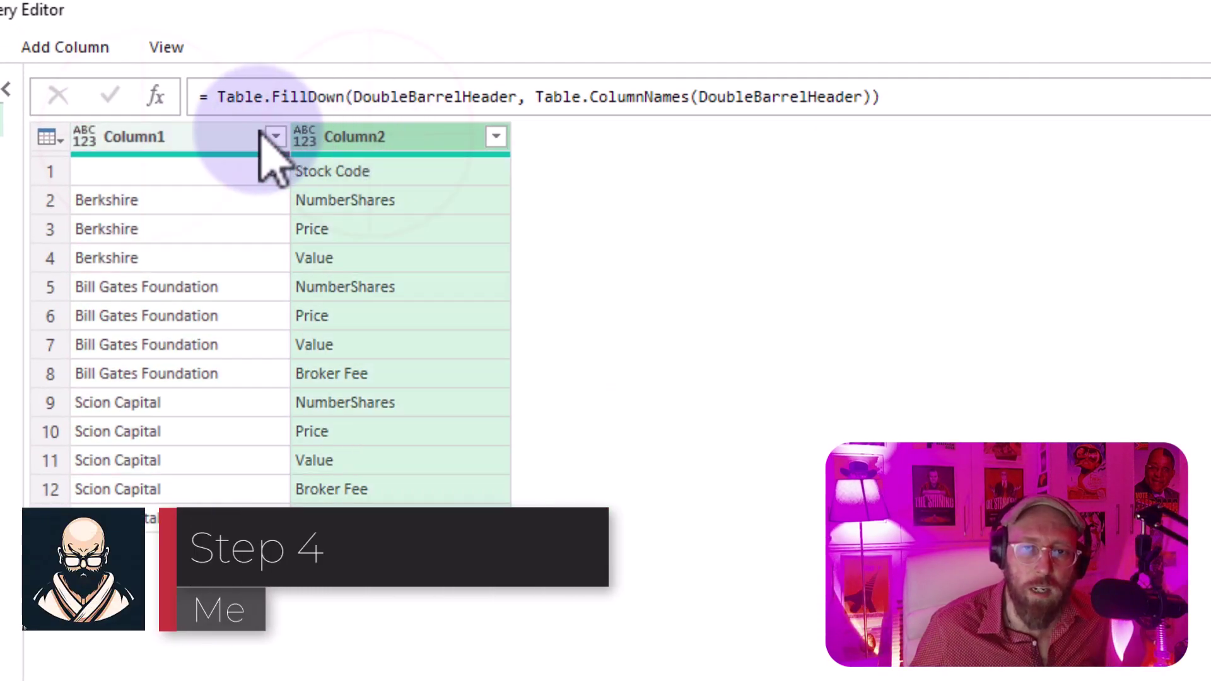
pyautogui.click(259, 135)
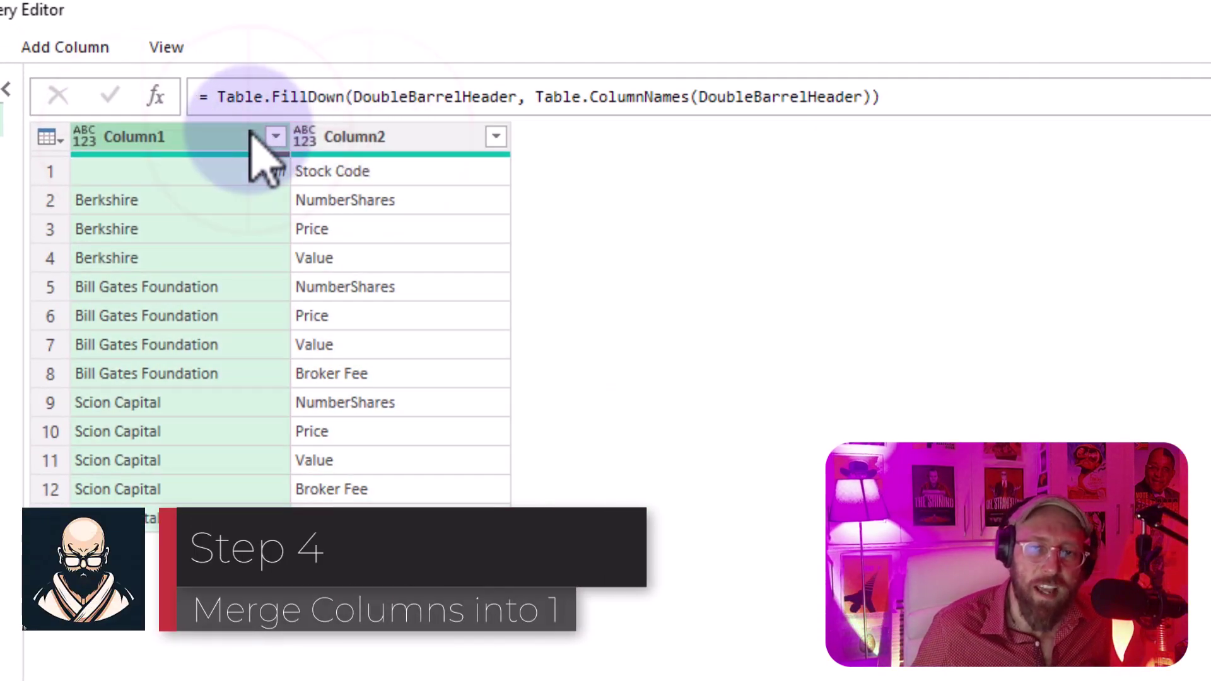
pyautogui.click(394, 136)
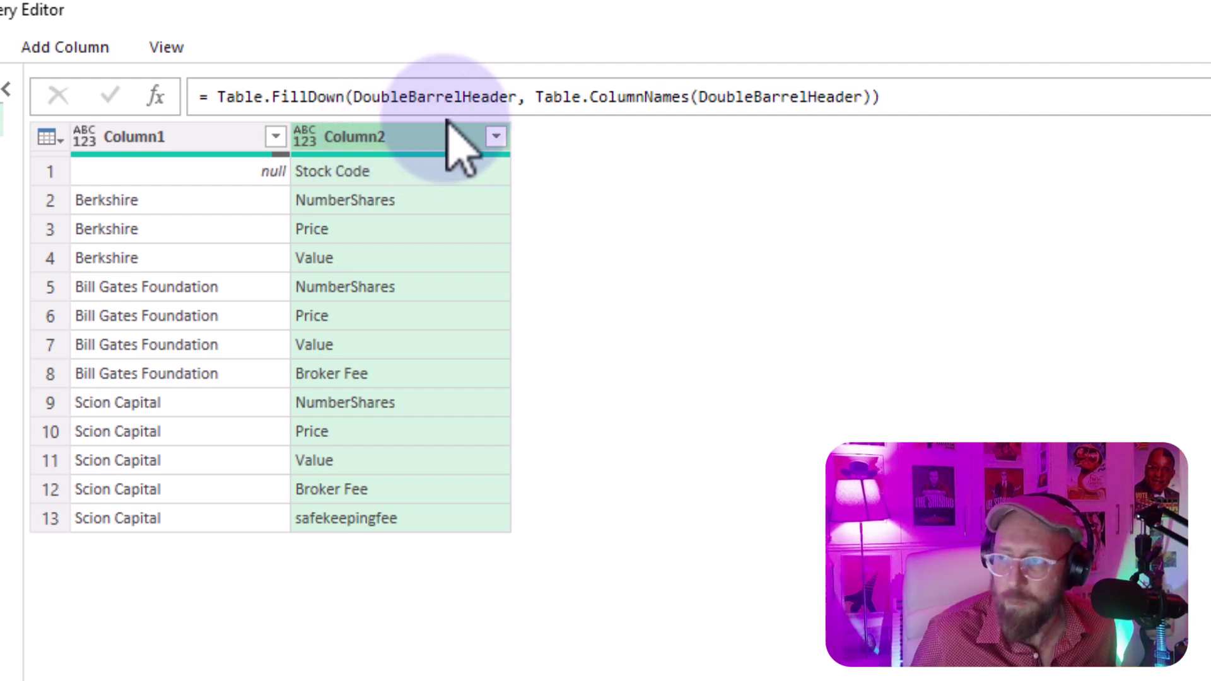
pyautogui.click(214, 98)
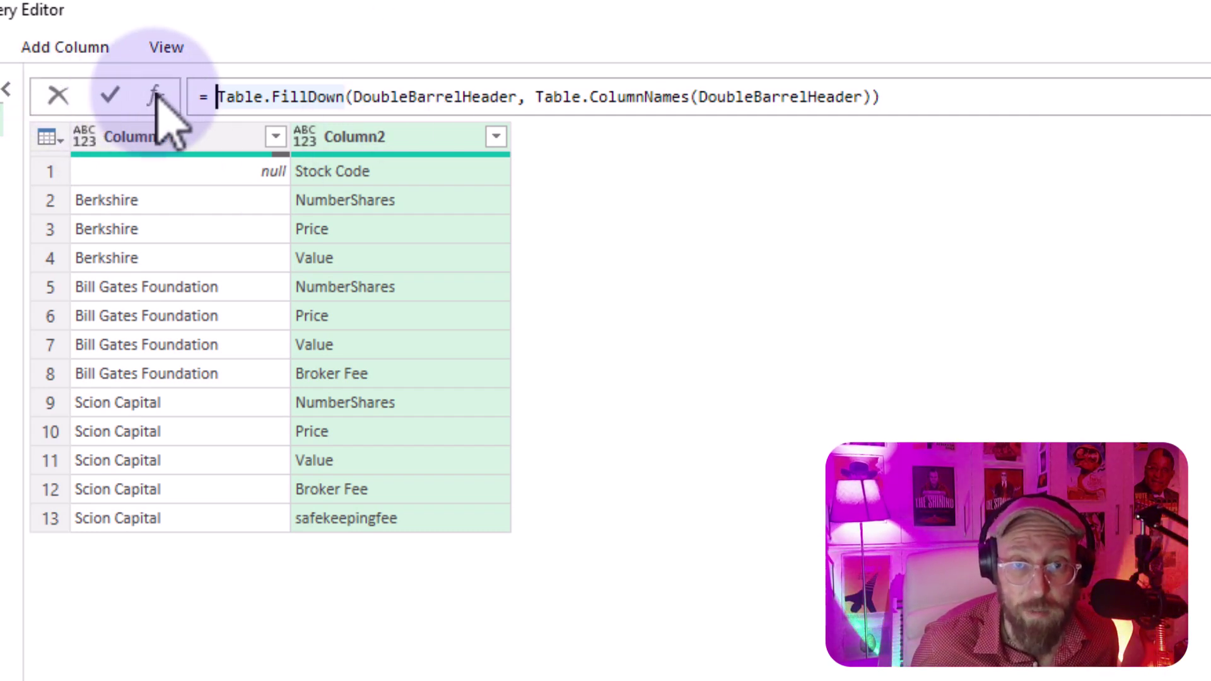
pyautogui.click(1154, 57)
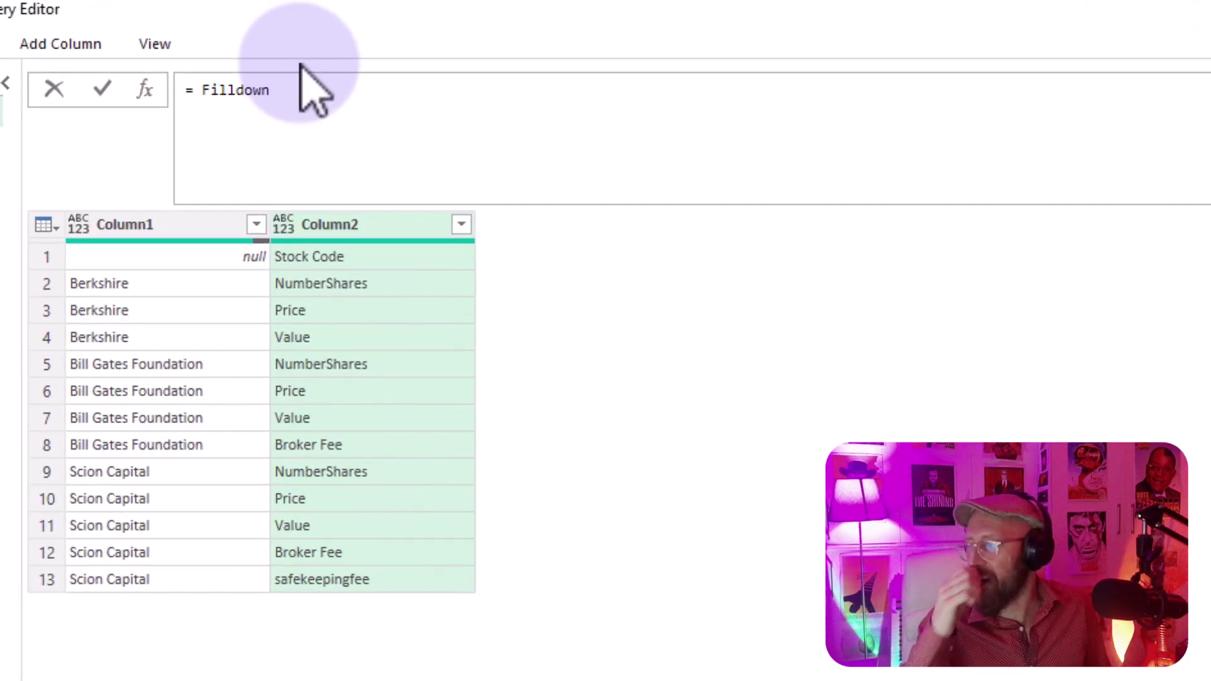
# Write Table.CombineColumns(Filldown, Table.ColumnNames(Filldown), ...) as the new formula's opening arguments.
pyautogui.write('tablecom')
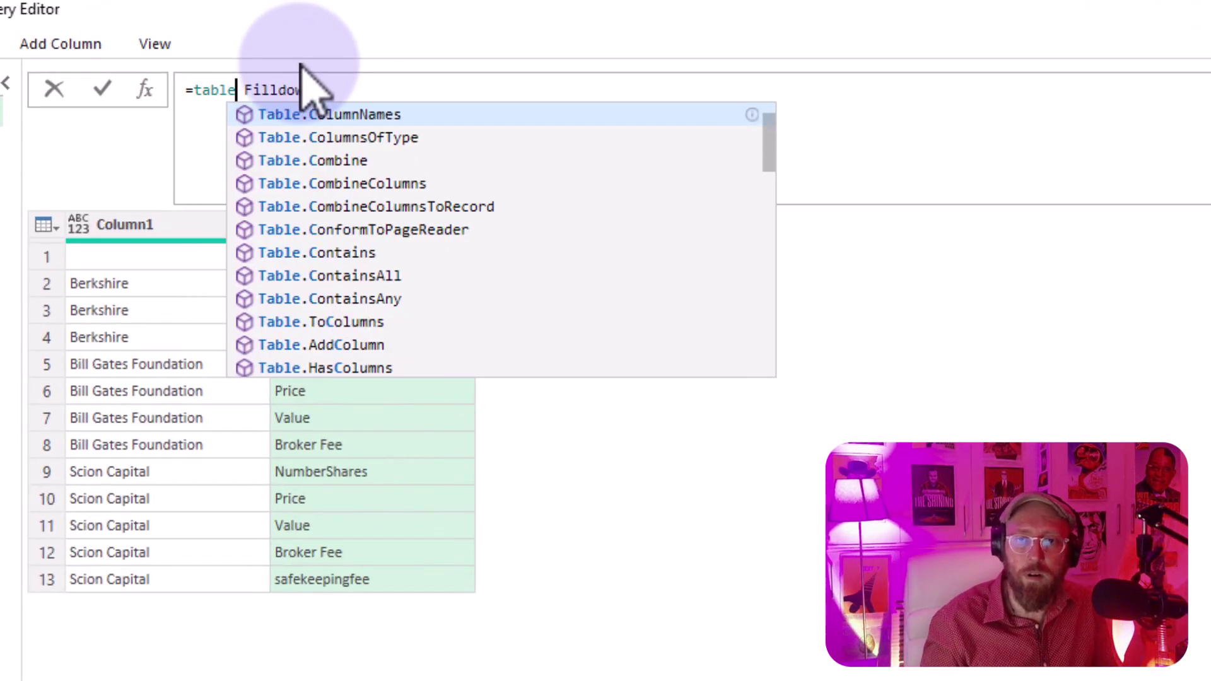
pyautogui.press('Tab')
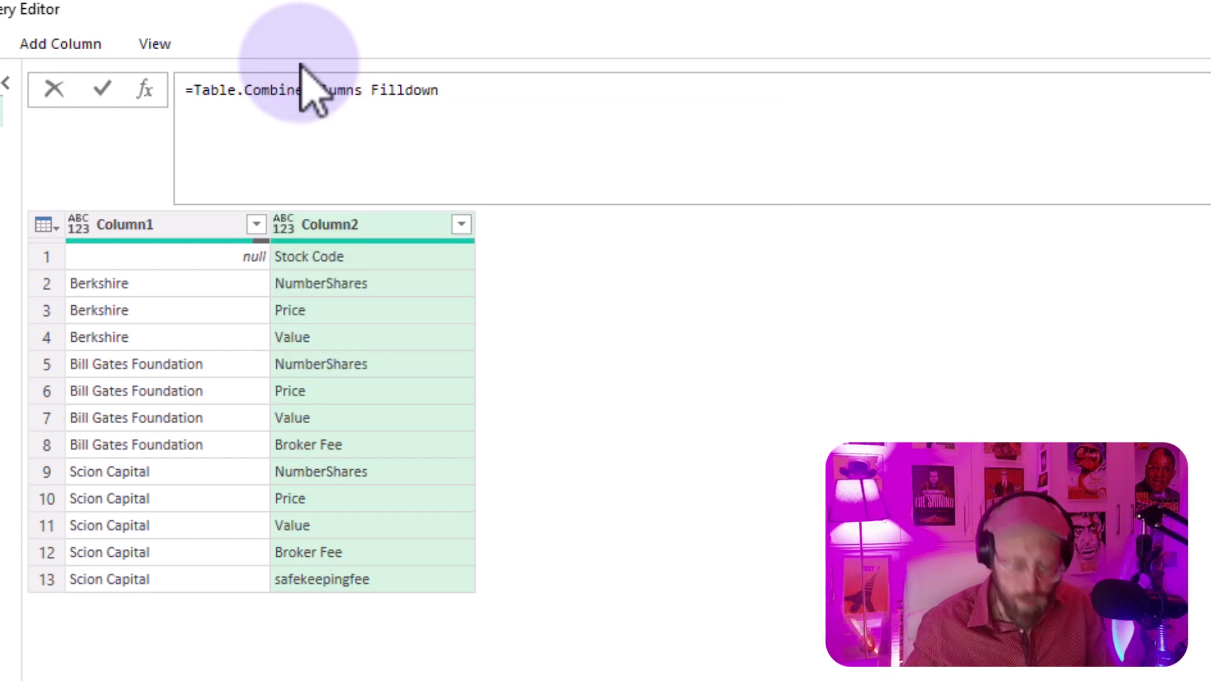
pyautogui.write('(')
pyautogui.press('End')
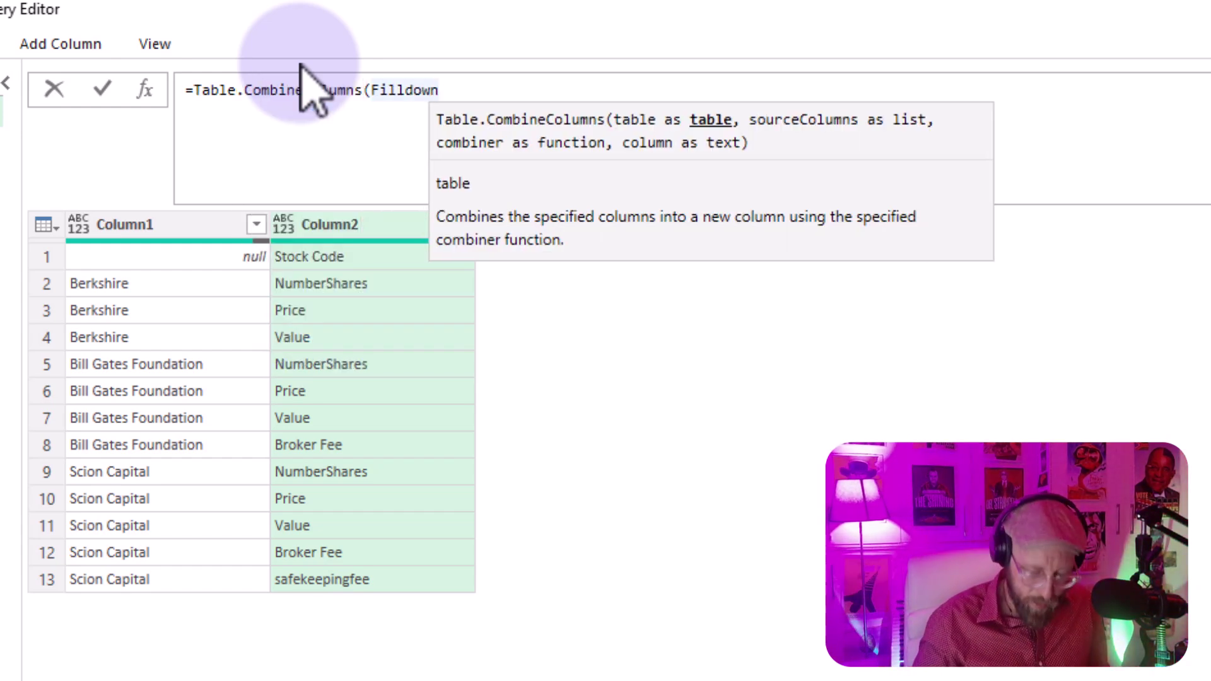
pyautogui.write(',')
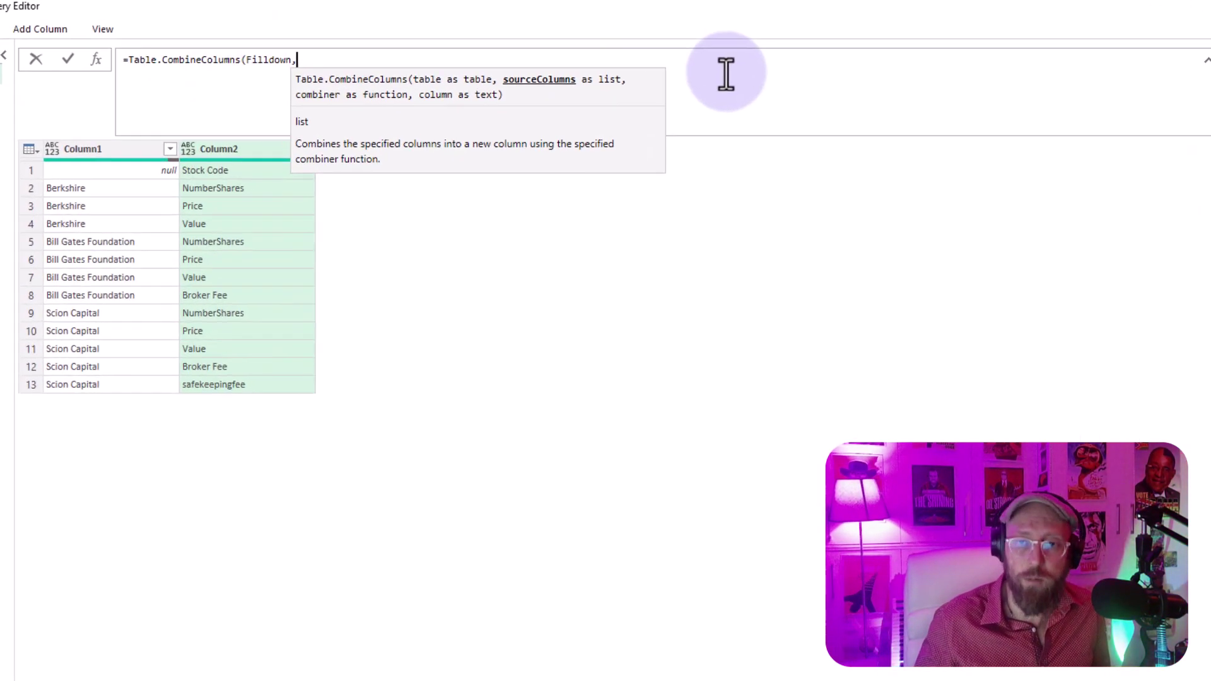
pyautogui.hotkey('shift', 'Return')
pyautogui.write('table')
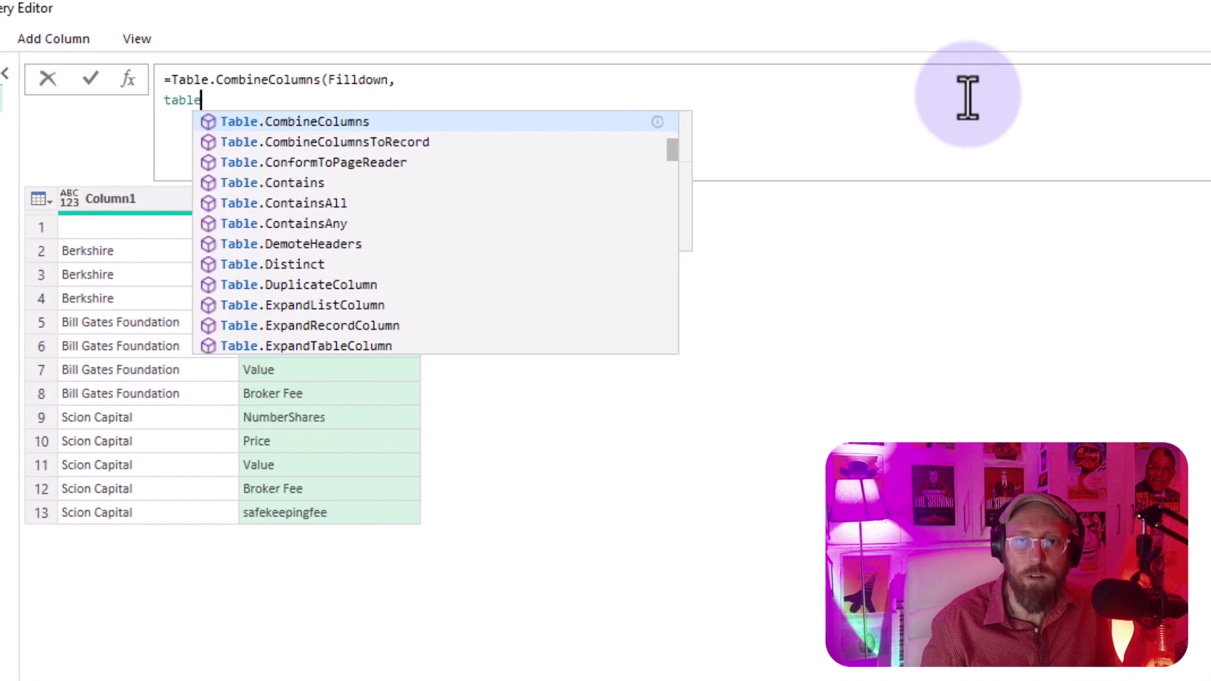
pyautogui.write('col')
pyautogui.press('Tab')
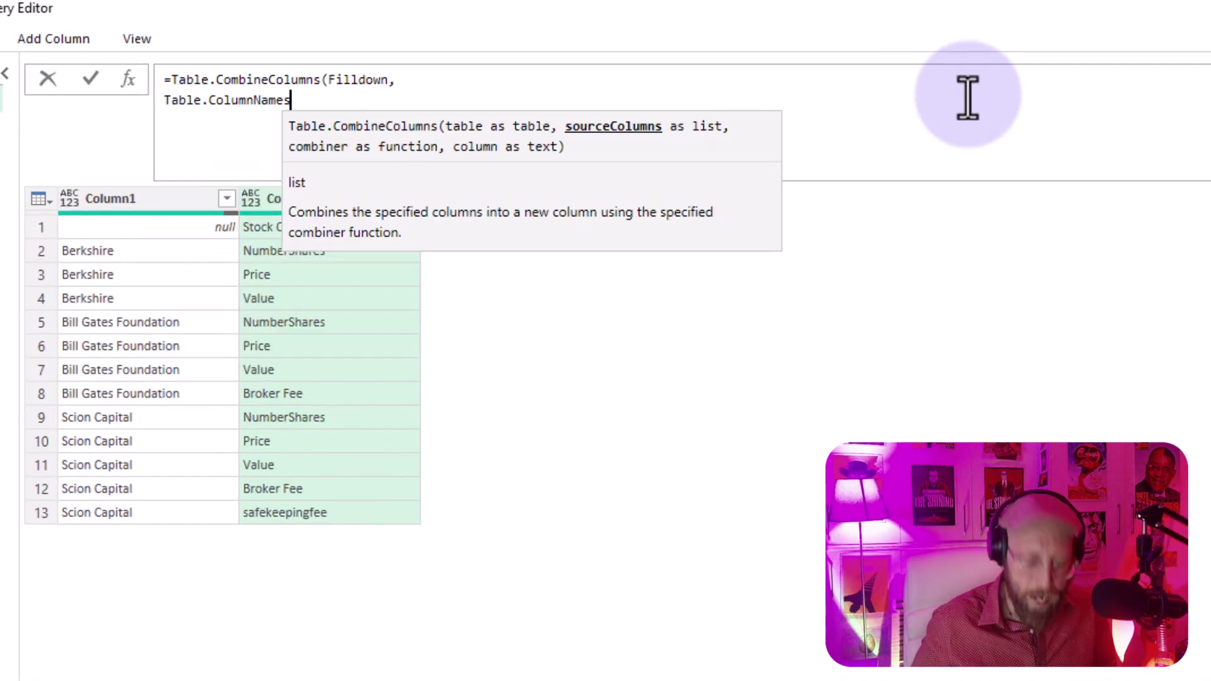
pyautogui.write('(Filldown')
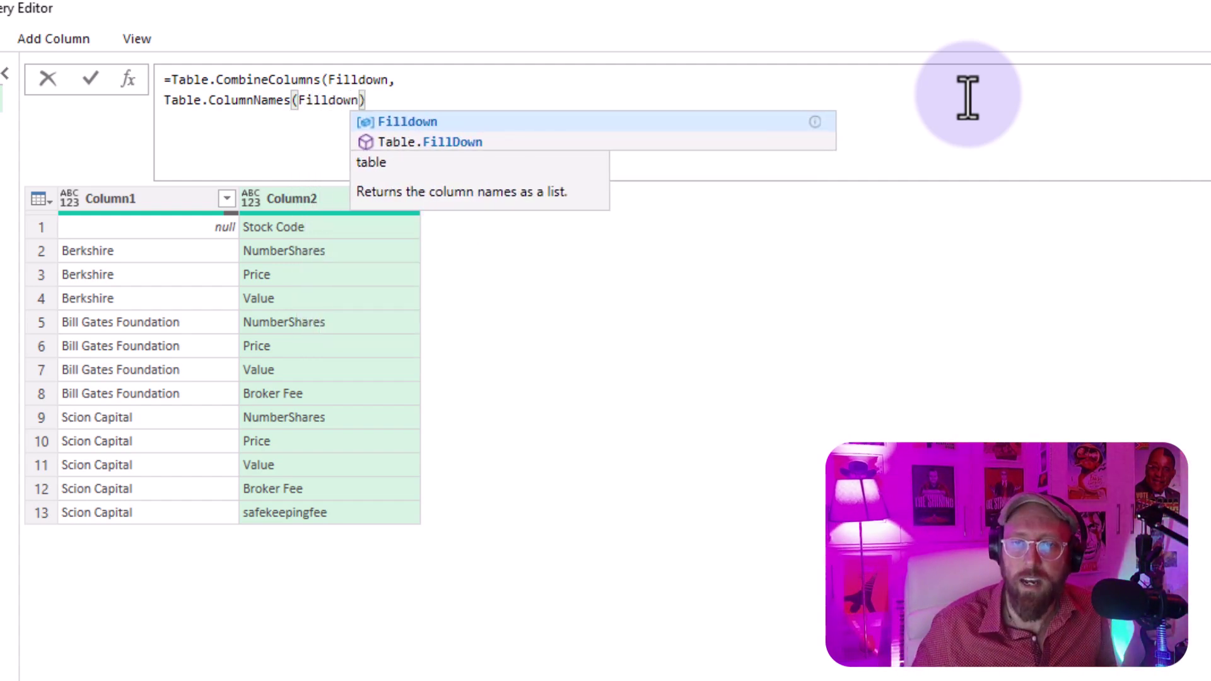
pyautogui.write('),')
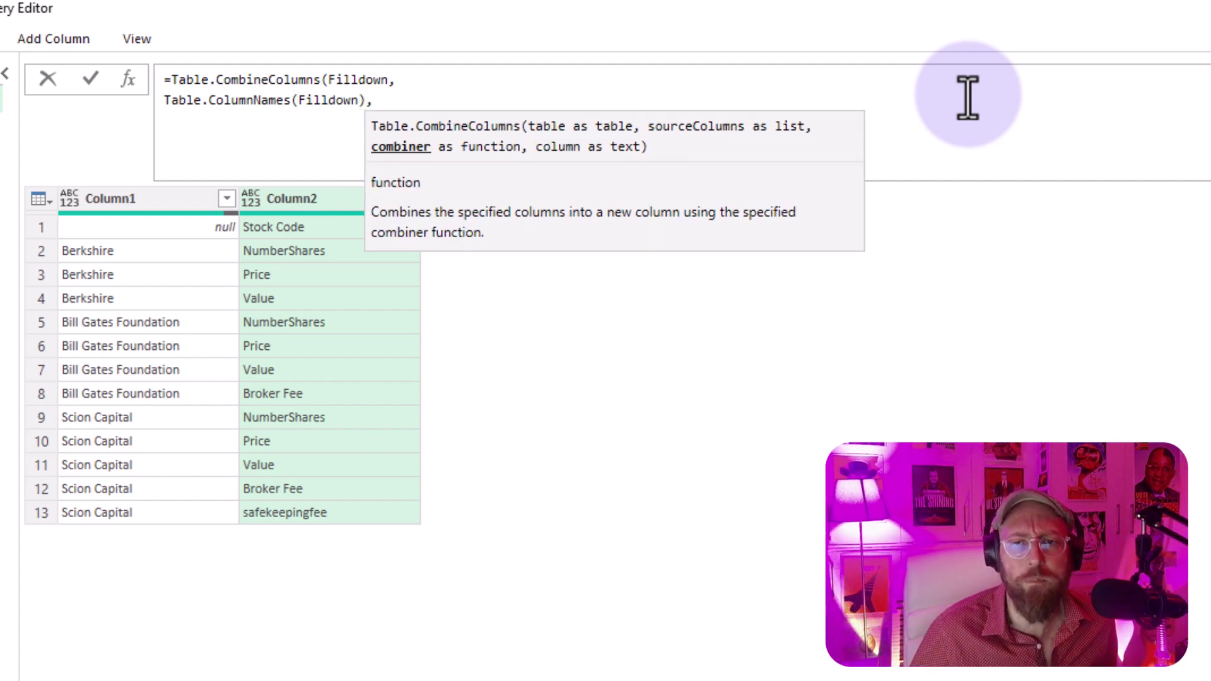
# Finish with each Text.Combine(_, "|") into "MergedColumn" and commit the formula.
pyautogui.hotkey('shift', 'Return')
pyautogui.write('e')
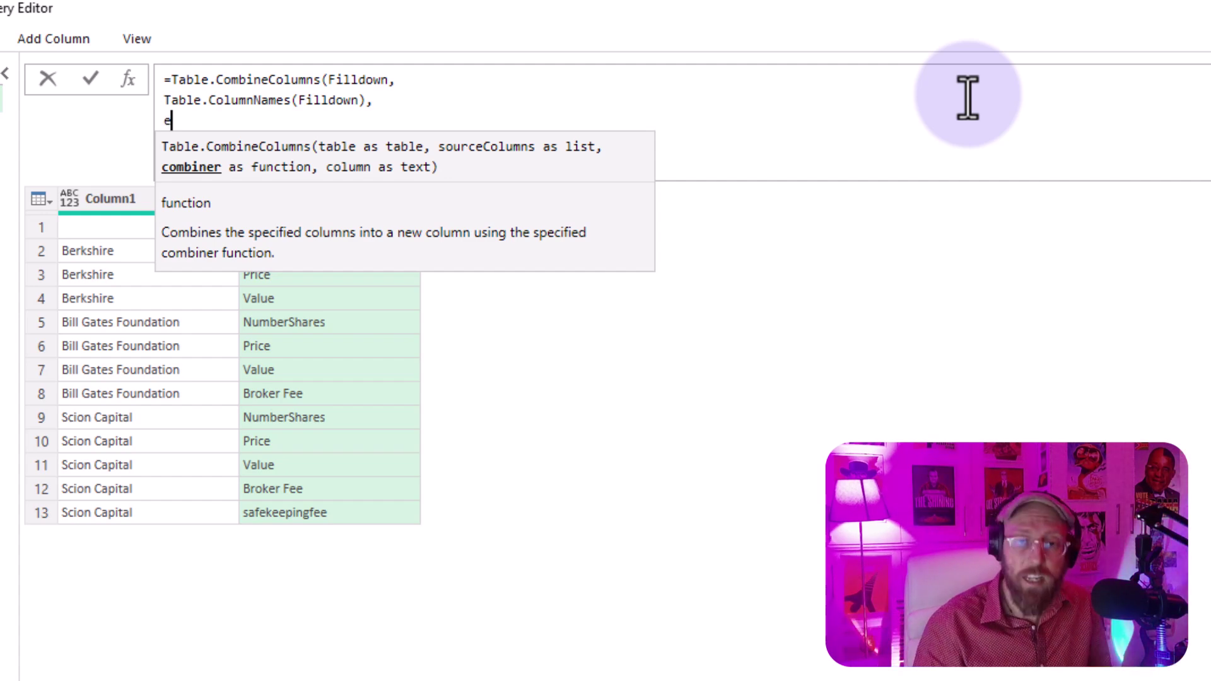
pyautogui.write('ach ')
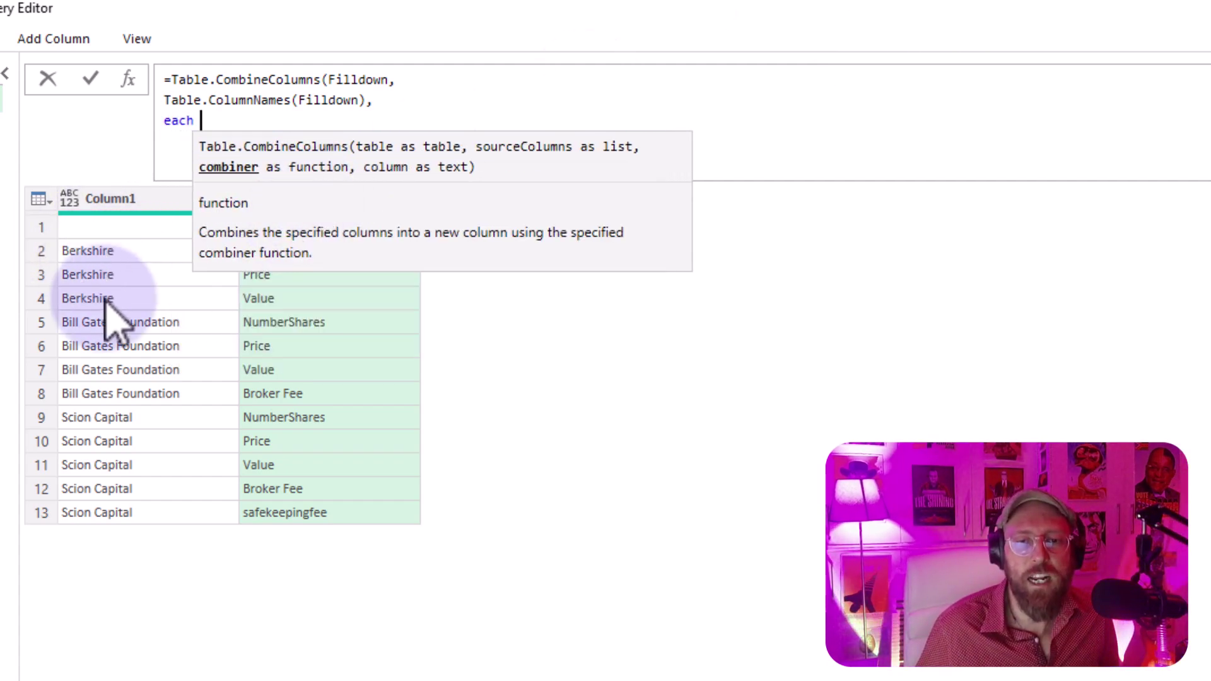
pyautogui.write('Text.Combine')
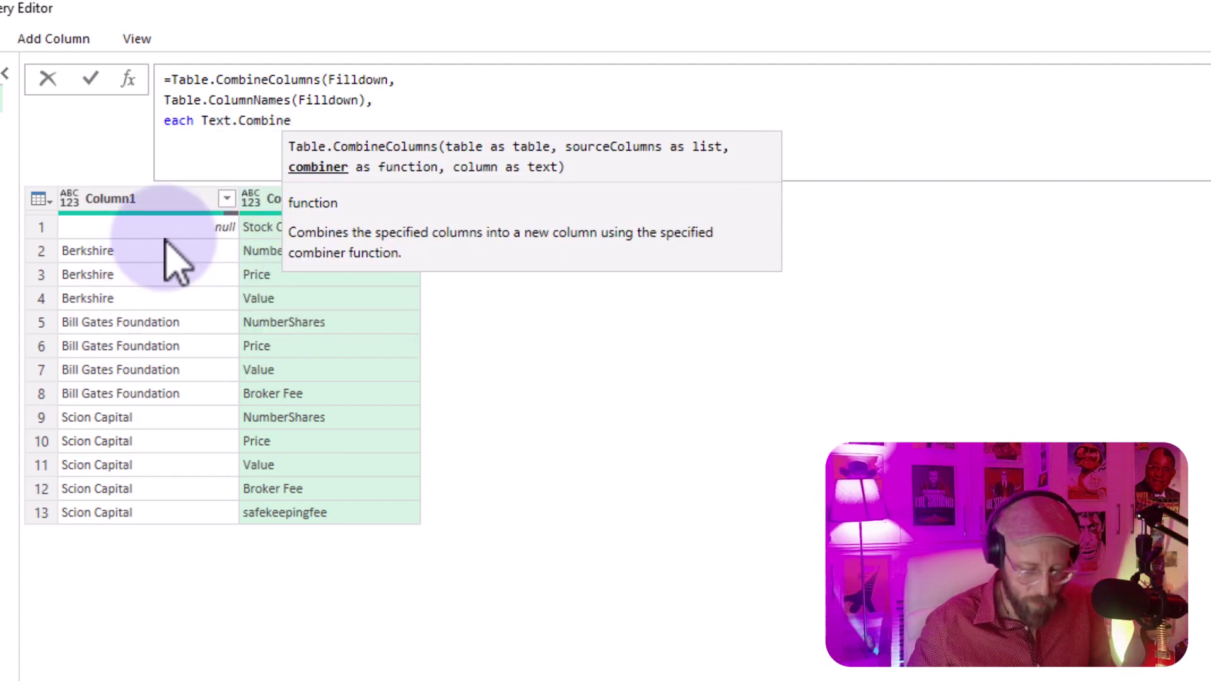
pyautogui.write('(_)')
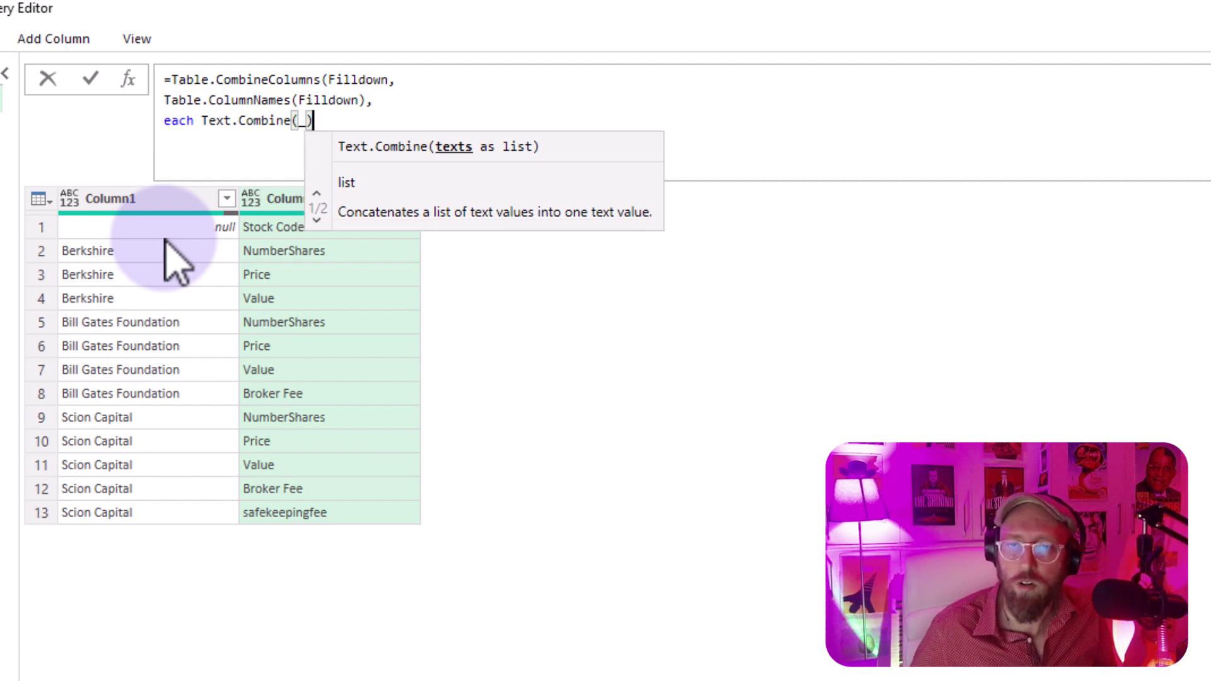
pyautogui.press('BackSpace')
pyautogui.write(', each Text.Combine(_,')
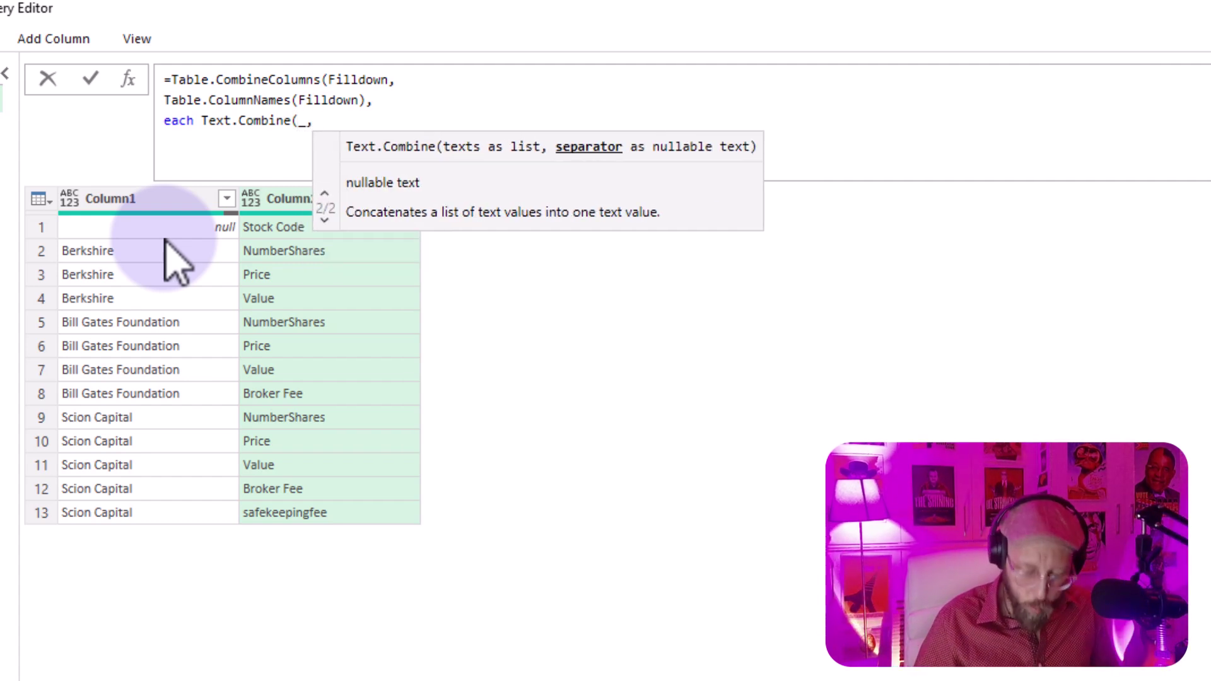
pyautogui.write(' "|"')
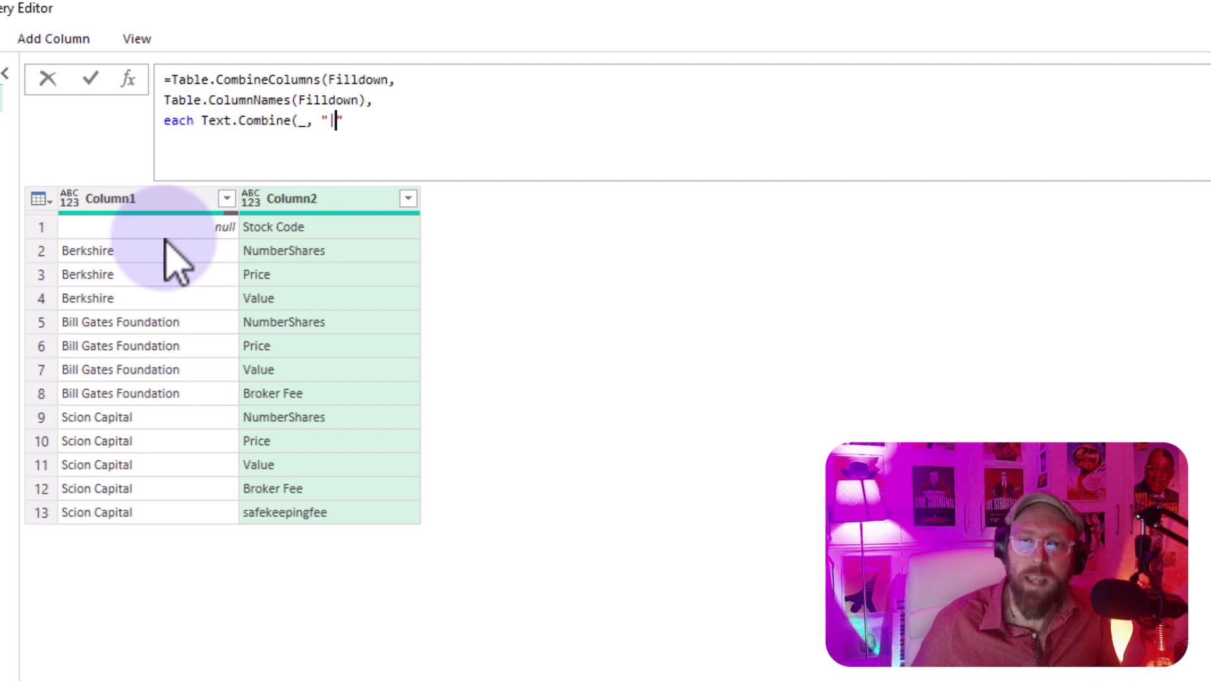
pyautogui.write(')')
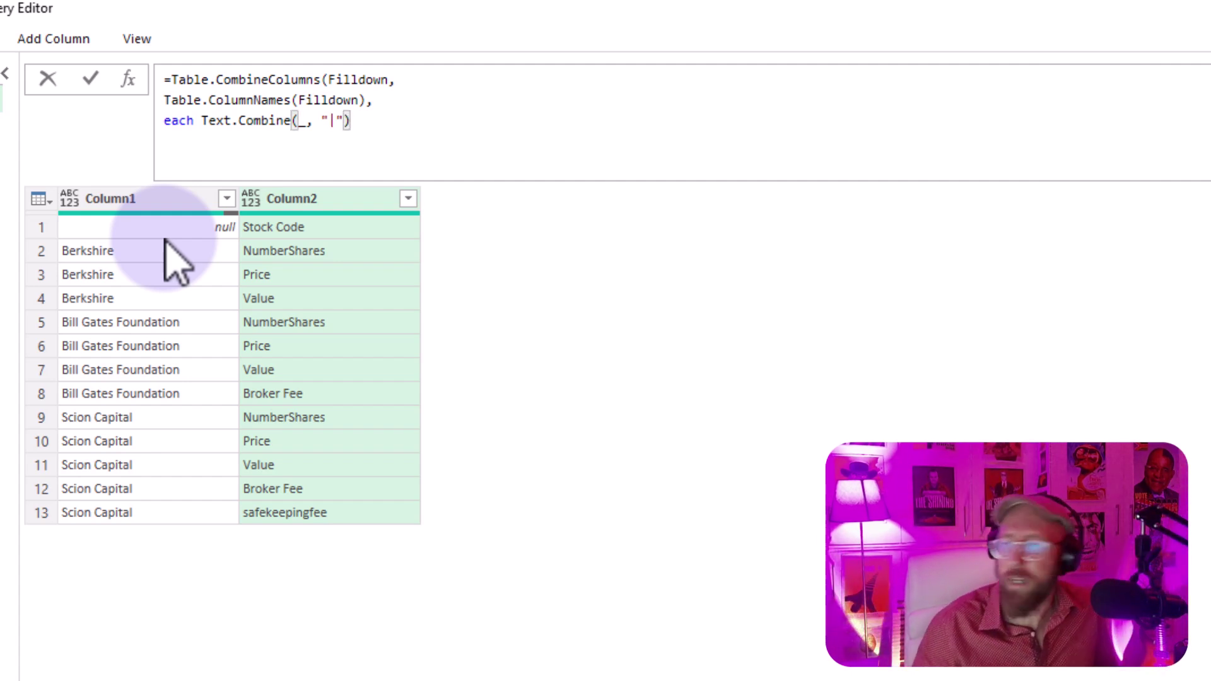
pyautogui.write(', ')
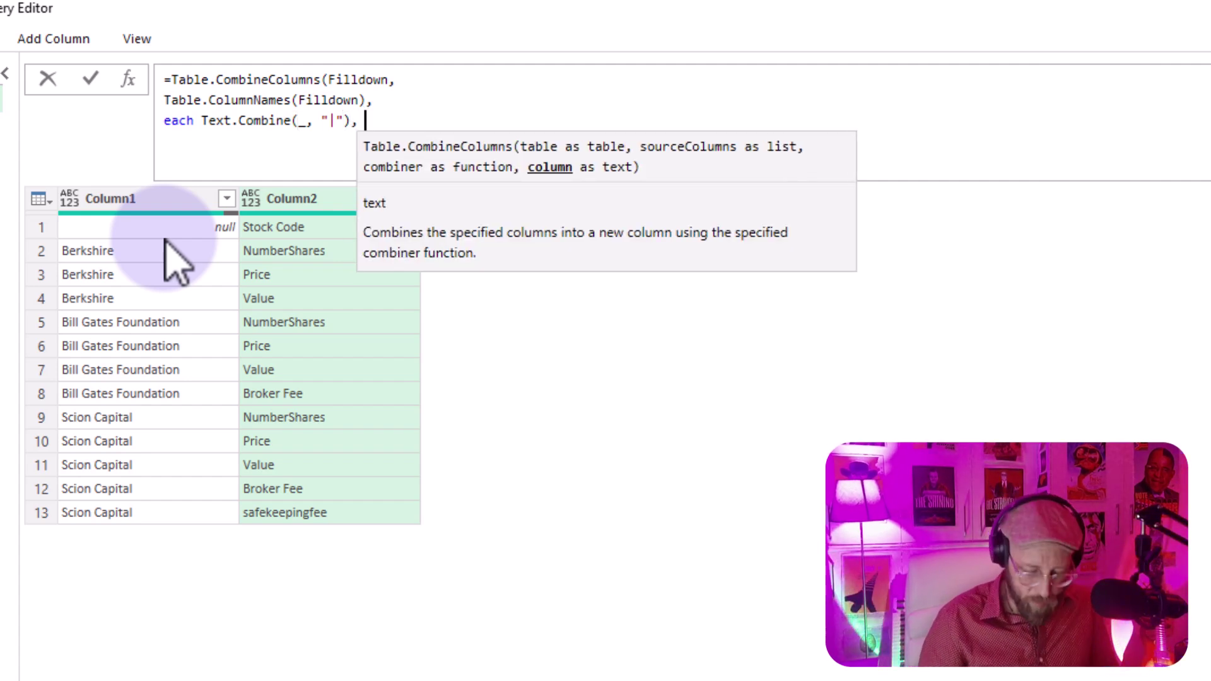
pyautogui.write('"MergedColumn")')
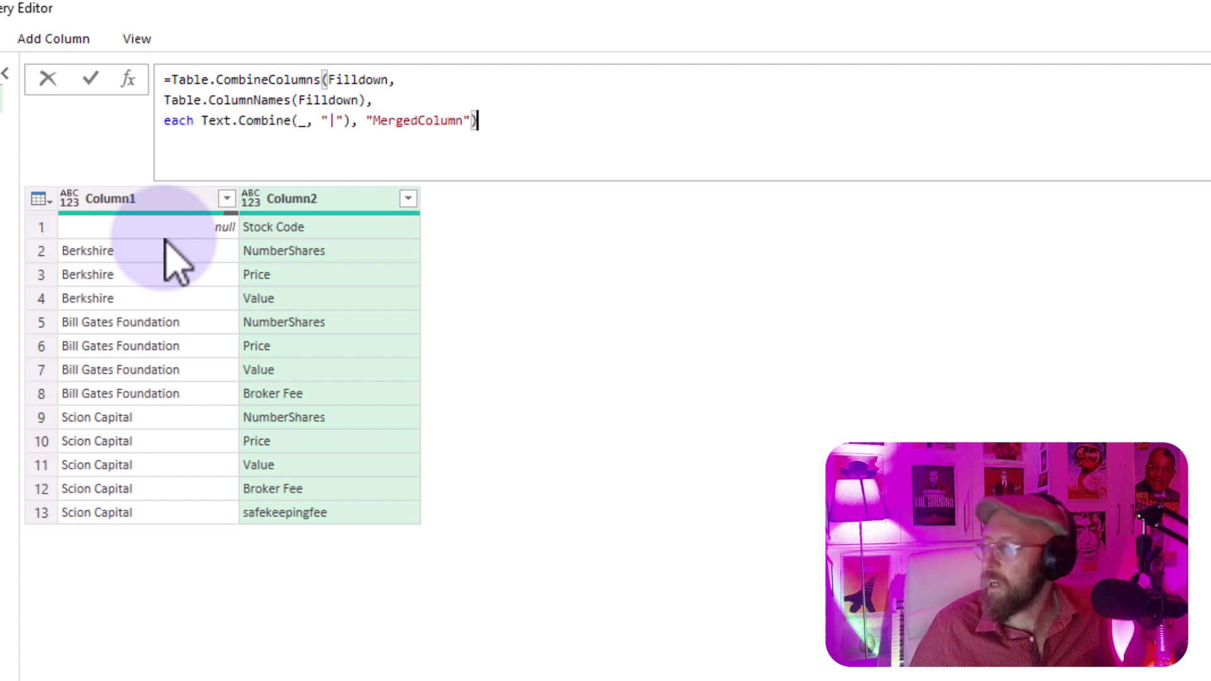
pyautogui.press('Return')
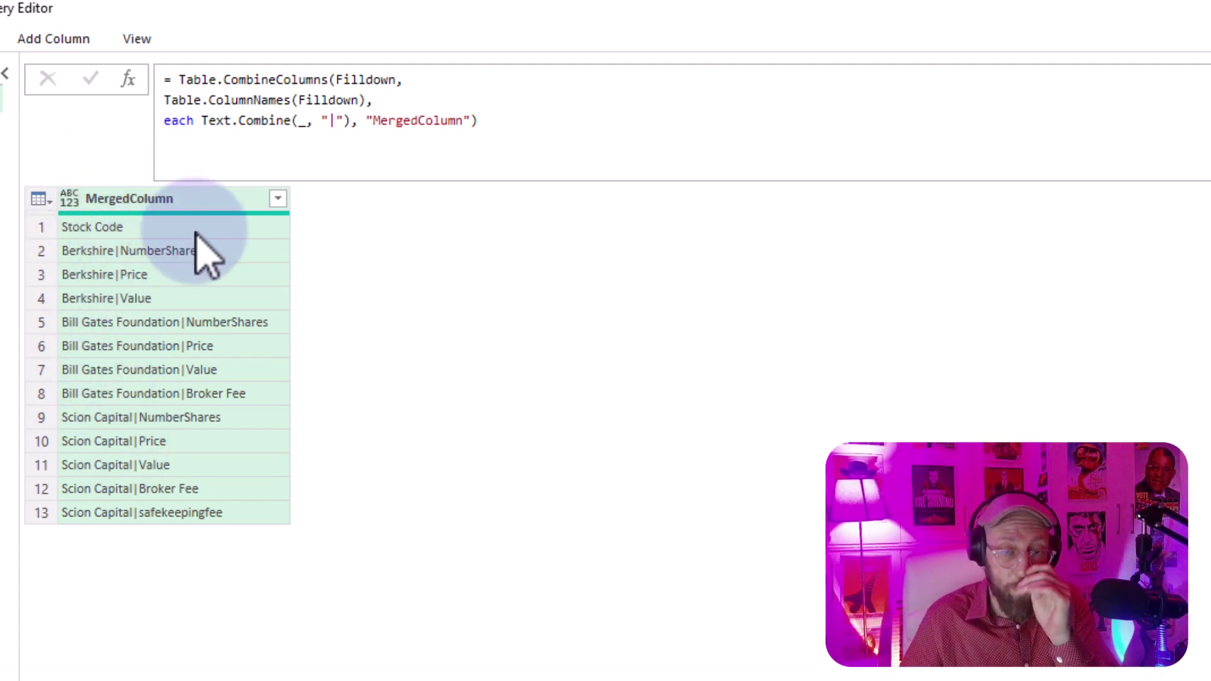
# Append [MergedColumn] to the CombineColumns formula to output a list of combined headers.
pyautogui.click(546, 123)
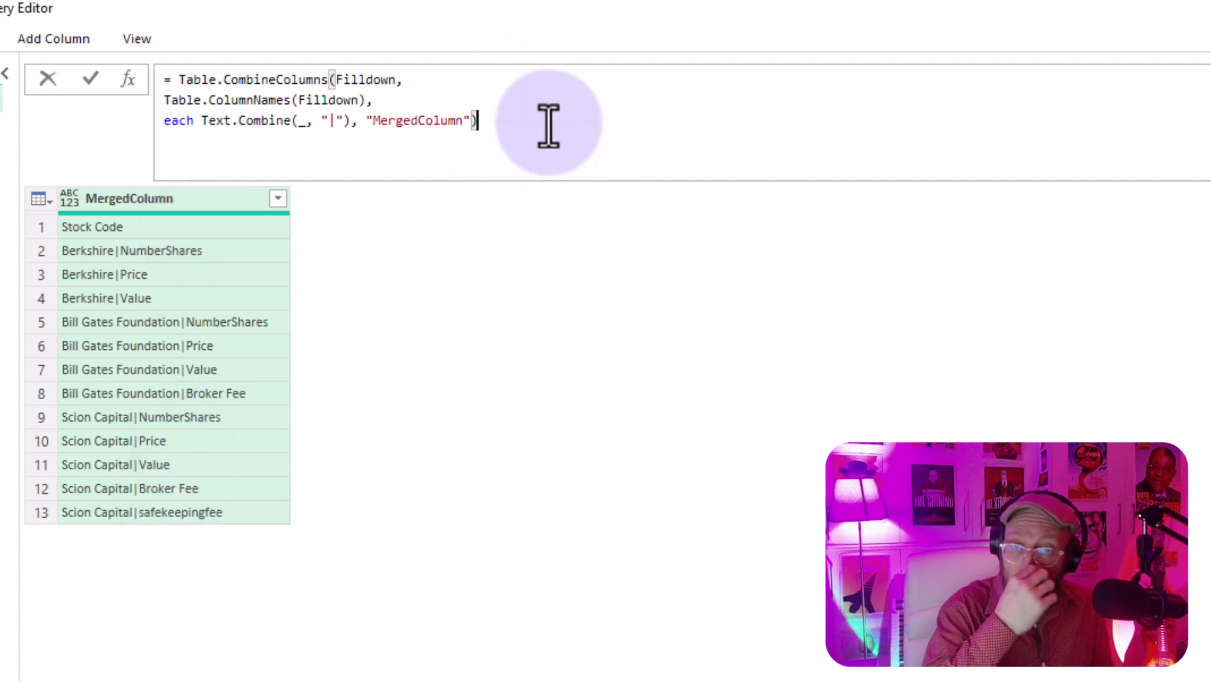
pyautogui.write('[')
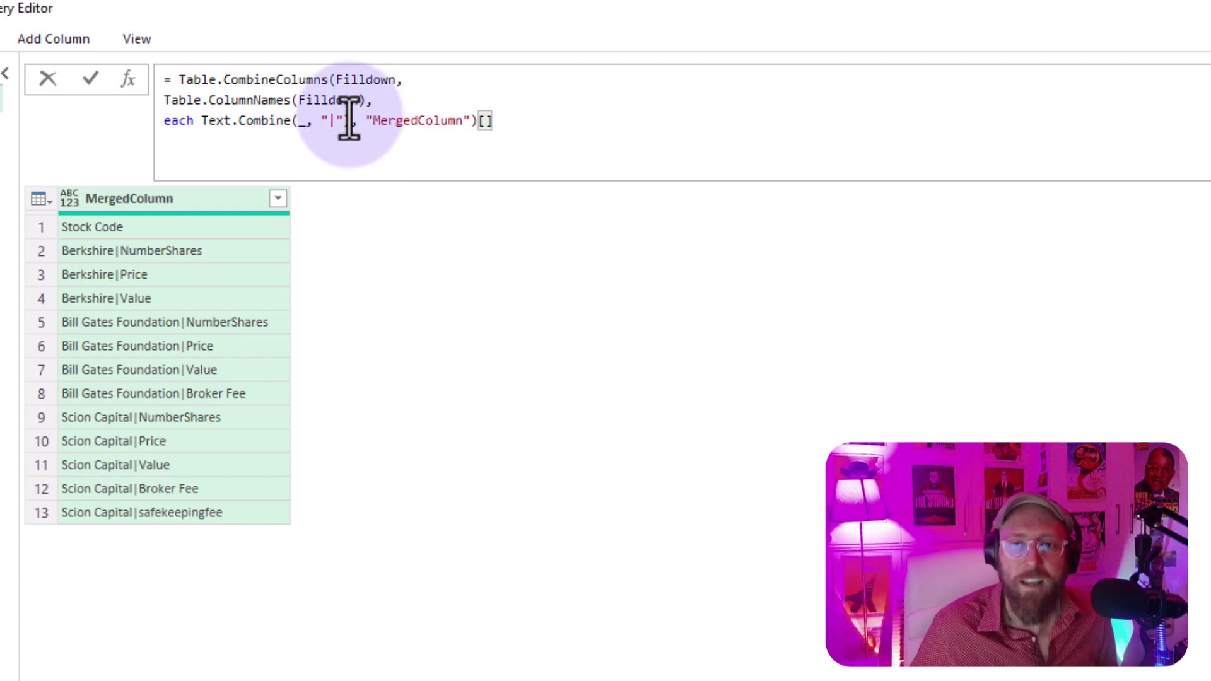
pyautogui.moveTo(375, 120); pyautogui.dragTo(460, 127)
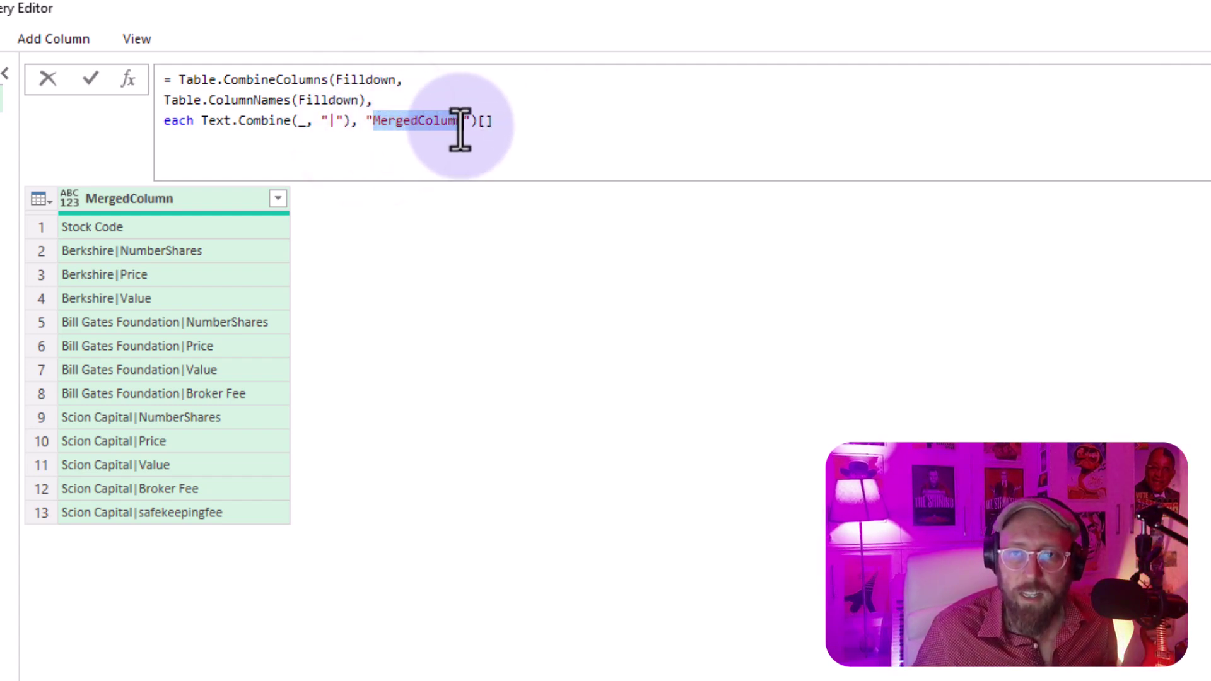
pyautogui.hotkey('ctrl', 'c')
pyautogui.click(483, 123)
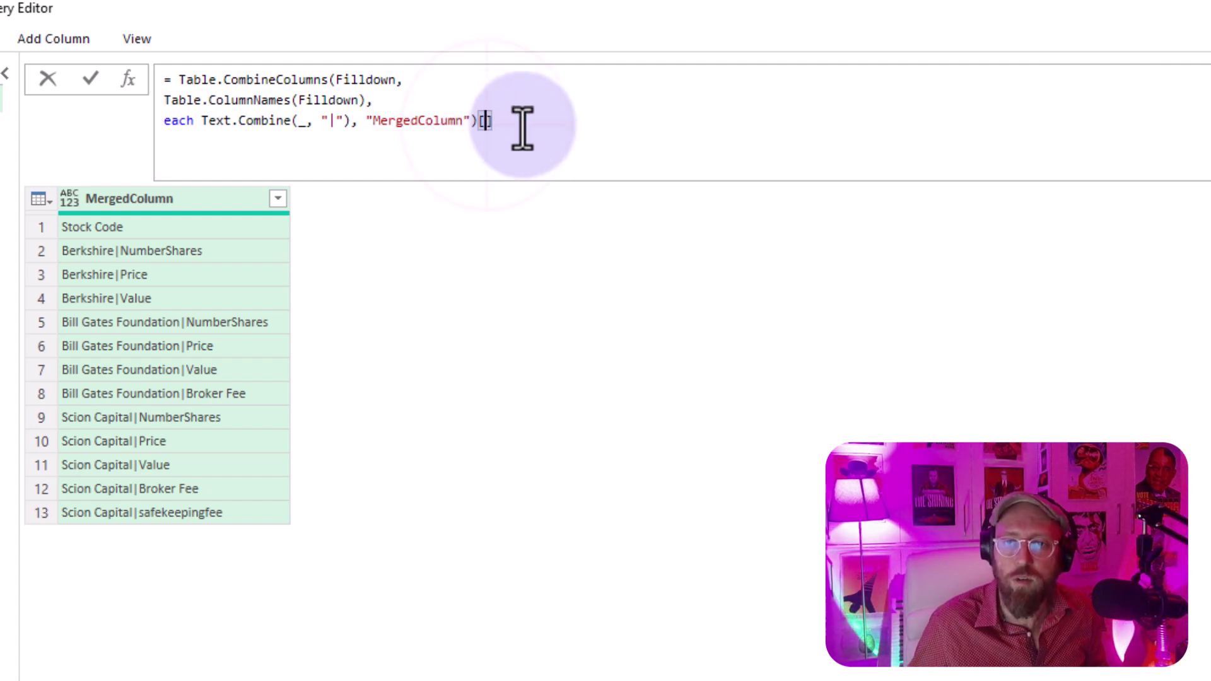
pyautogui.hotkey('ctrl', 'v')
pyautogui.click(104, 83)
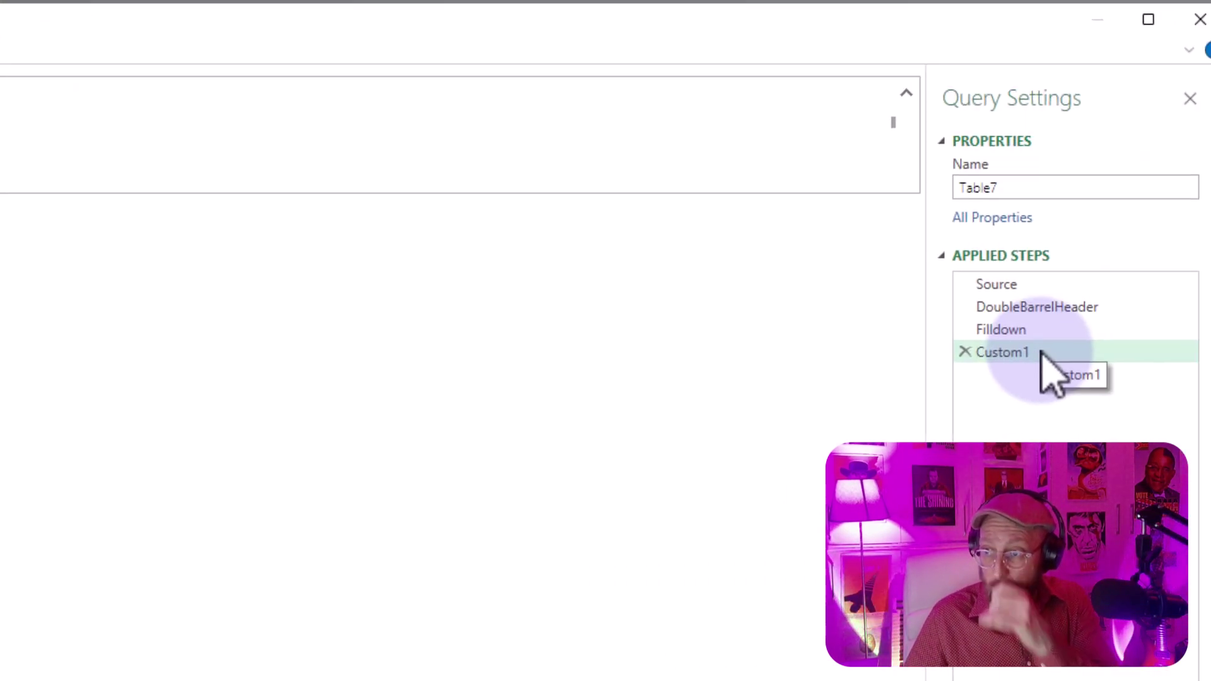
# Rename the step to CombinedHeader.
pyautogui.press('F2')
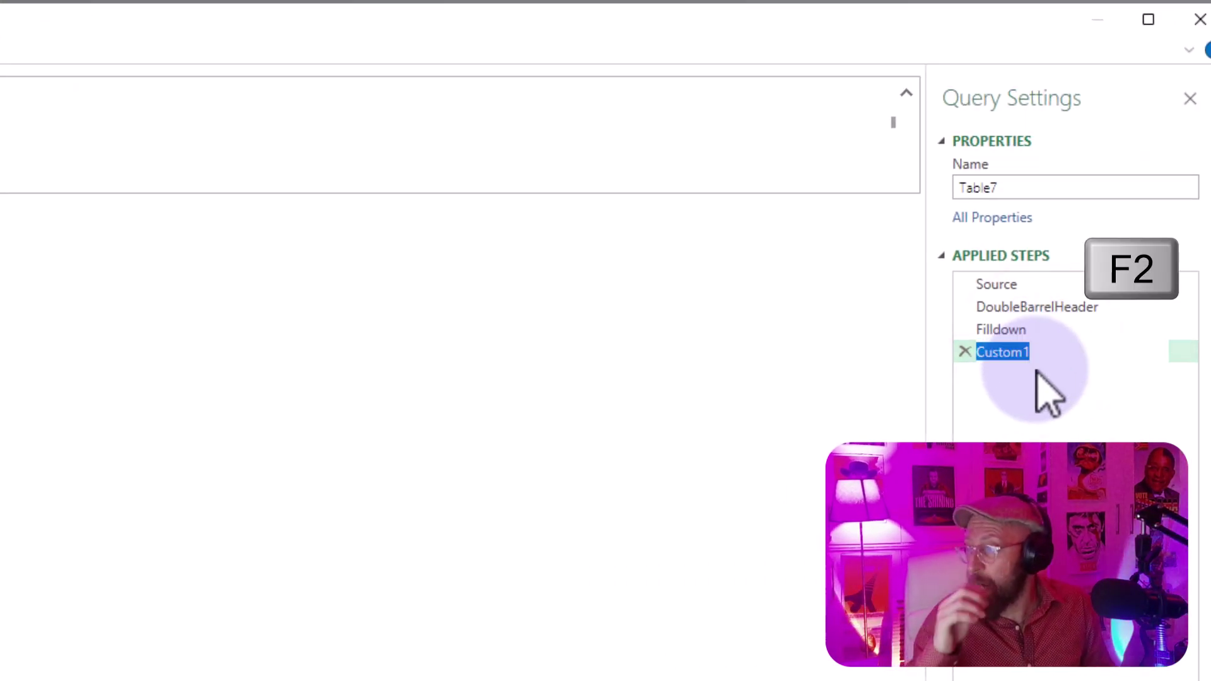
pyautogui.write('Combined')
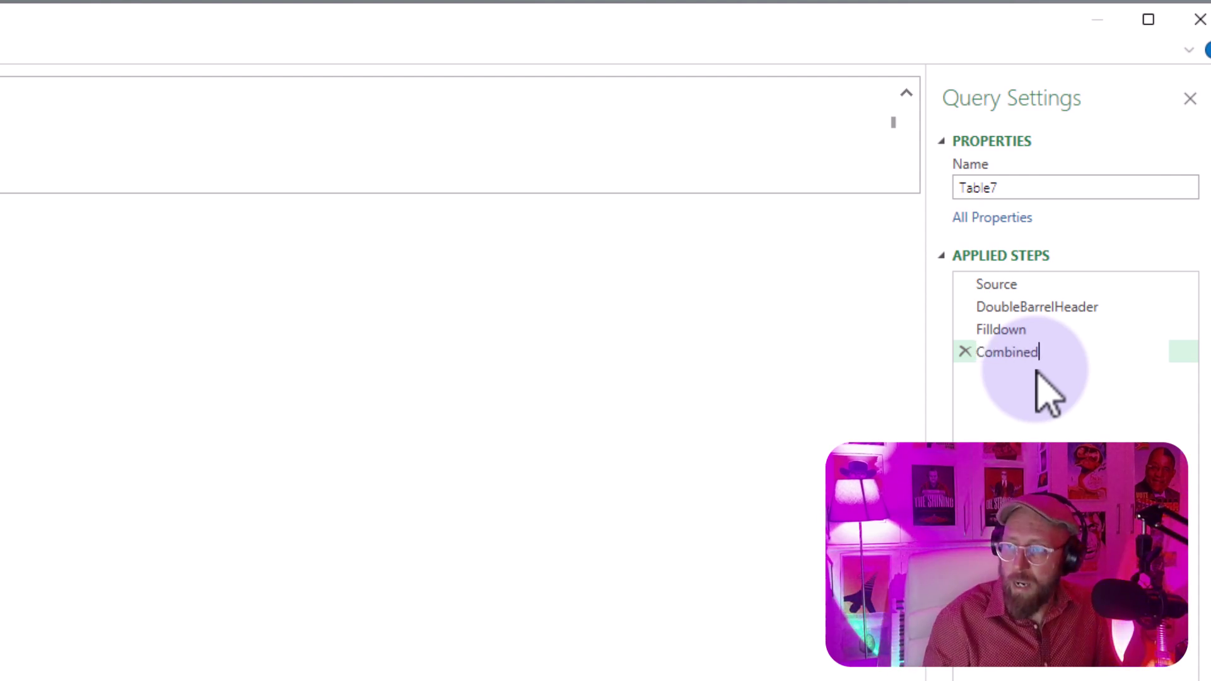
pyautogui.write('Header')
pyautogui.press('Return')
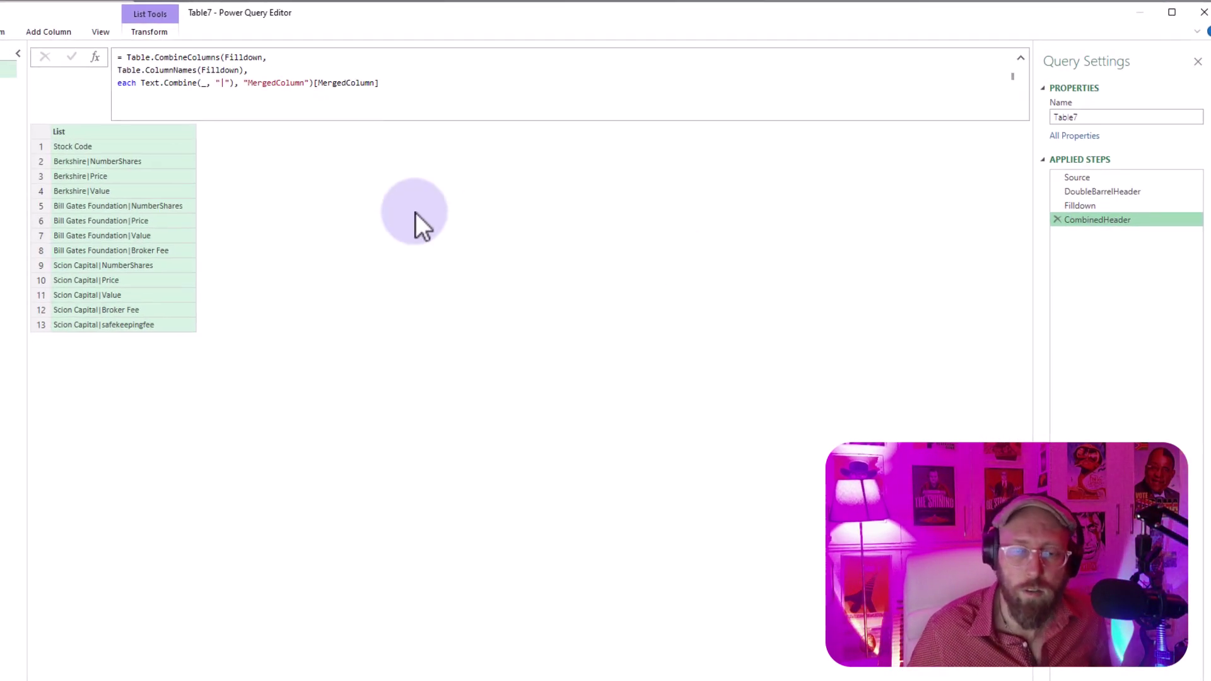
# Add a custom step whose formula points at Source instead of CombinedHeader.
pyautogui.click(95, 57)
pyautogui.click(1081, 220)
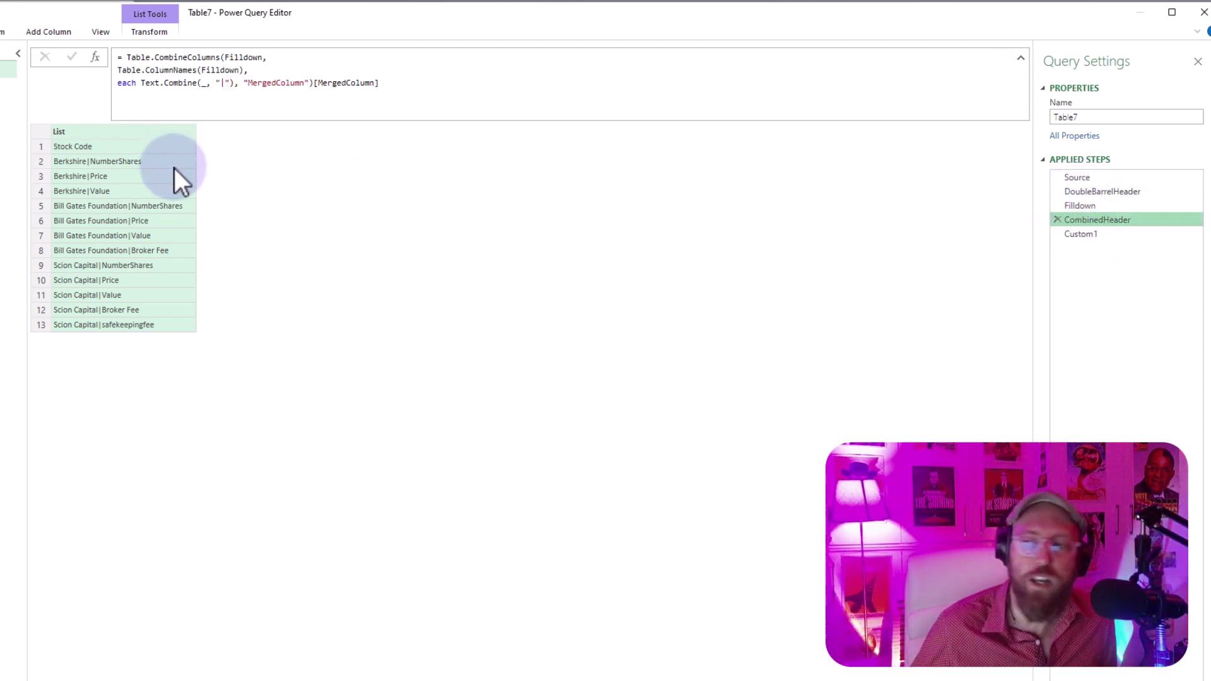
pyautogui.click(1110, 178)
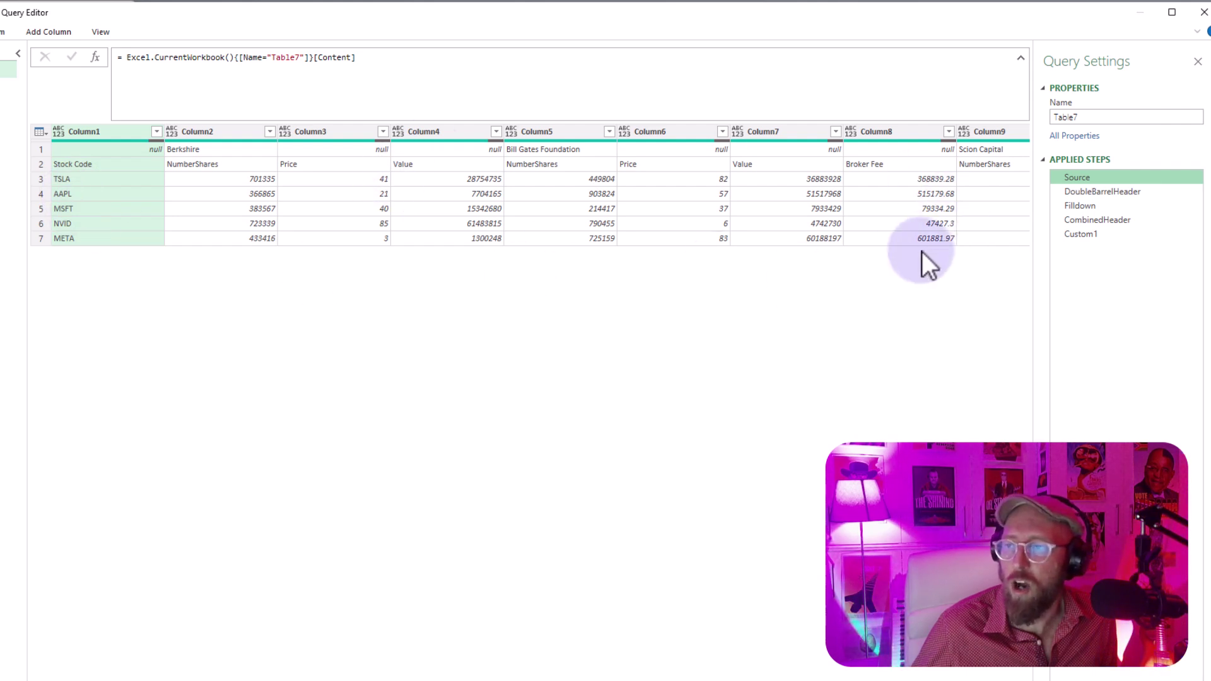
pyautogui.click(1057, 234)
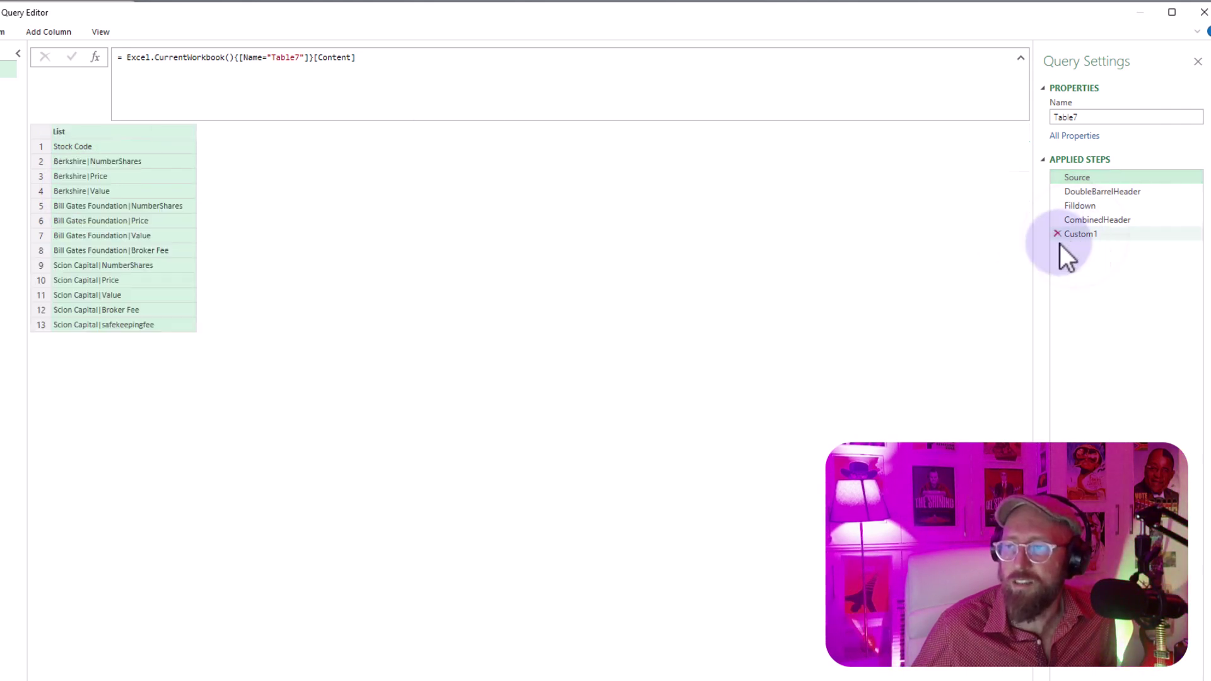
pyautogui.doubleClick(169, 56)
pyautogui.write('Source')
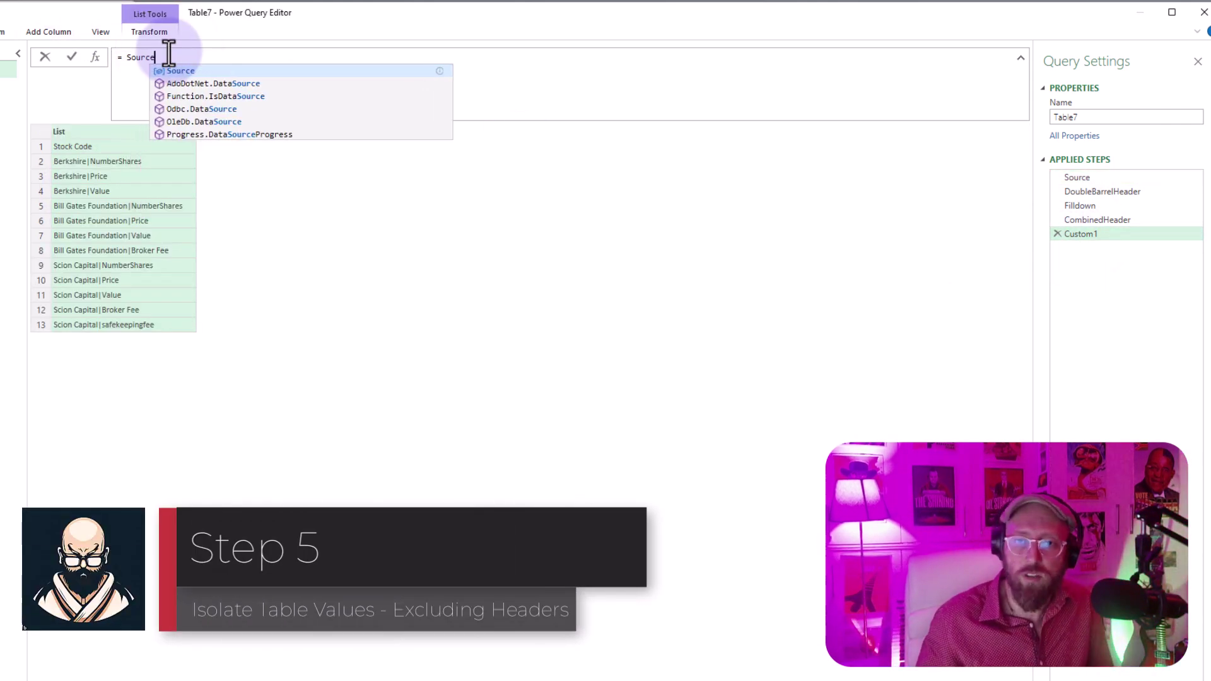
pyautogui.press('Return')
pyautogui.press('Return')
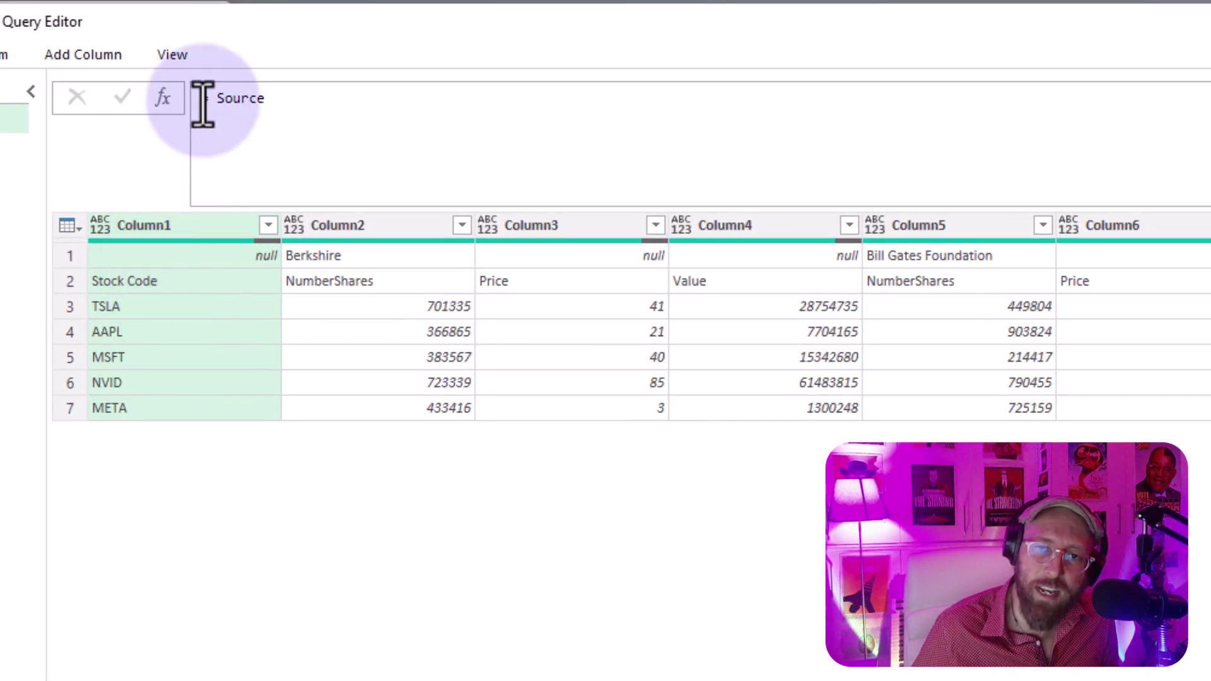
# Change it to Table.Skip(Source,2) and compare against the CombinedHeader output.
pyautogui.click(210, 102)
pyautogui.write('tab')
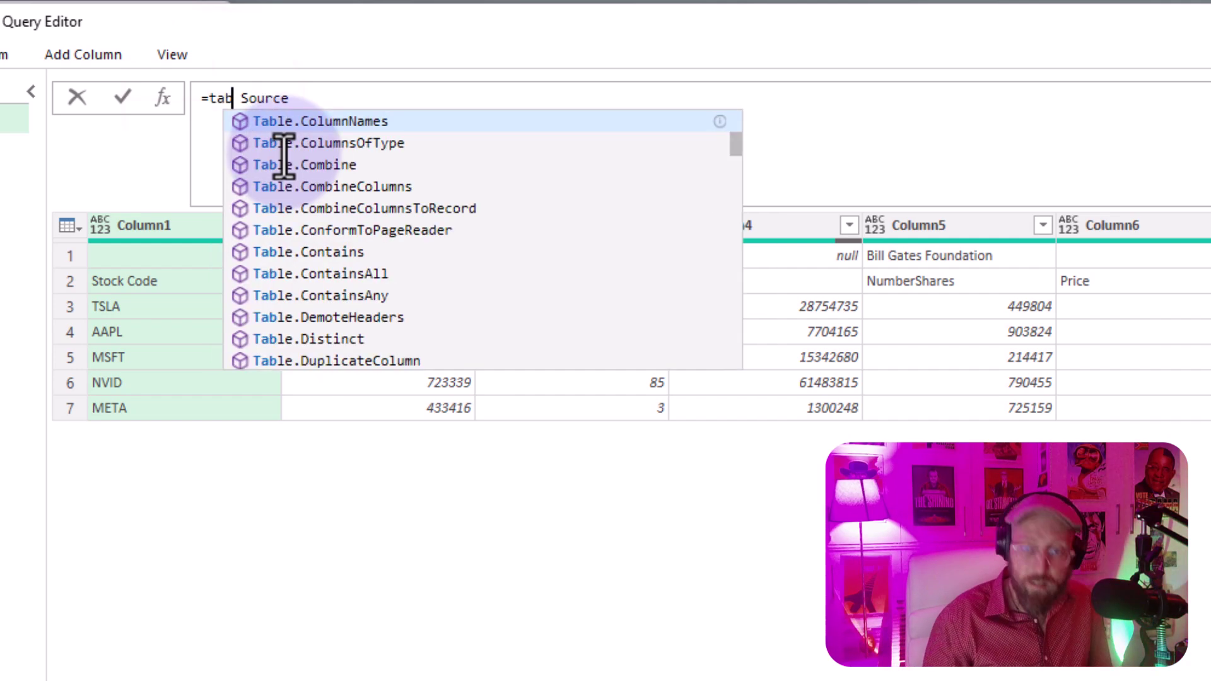
pyautogui.write('leski')
pyautogui.press('Tab')
pyautogui.write('(')
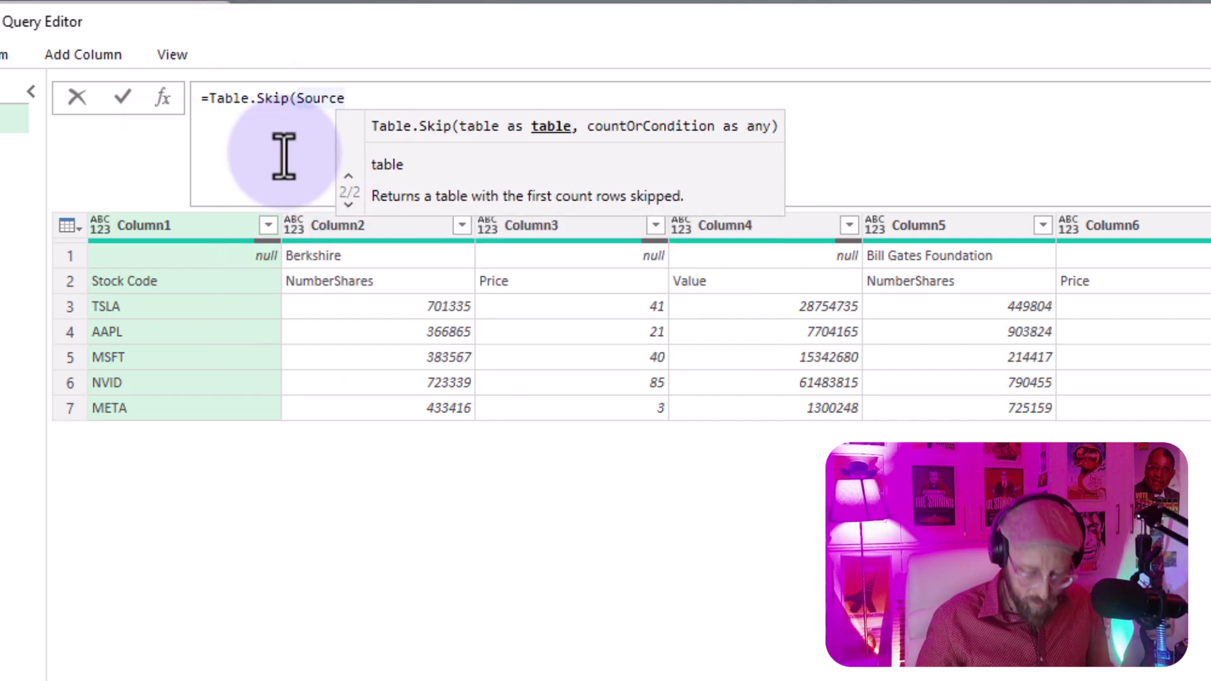
pyautogui.write(',2)')
pyautogui.press('Return')
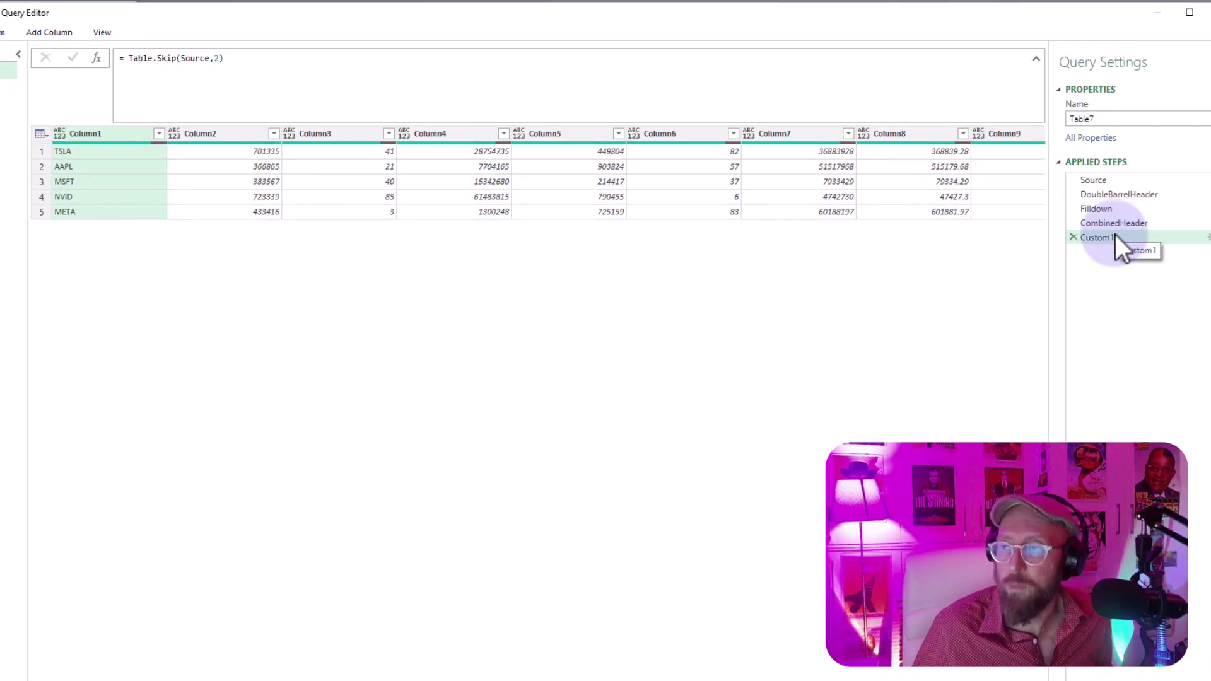
pyautogui.click(1107, 227)
pyautogui.click(1105, 234)
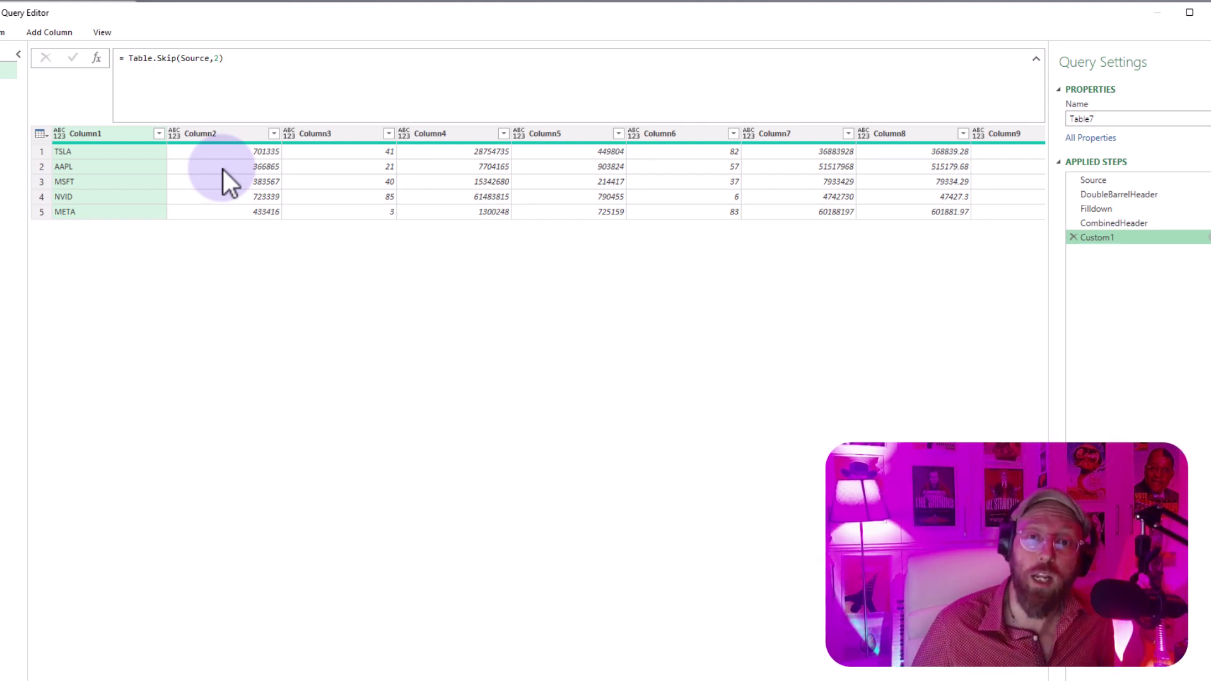
pyautogui.click(1101, 223)
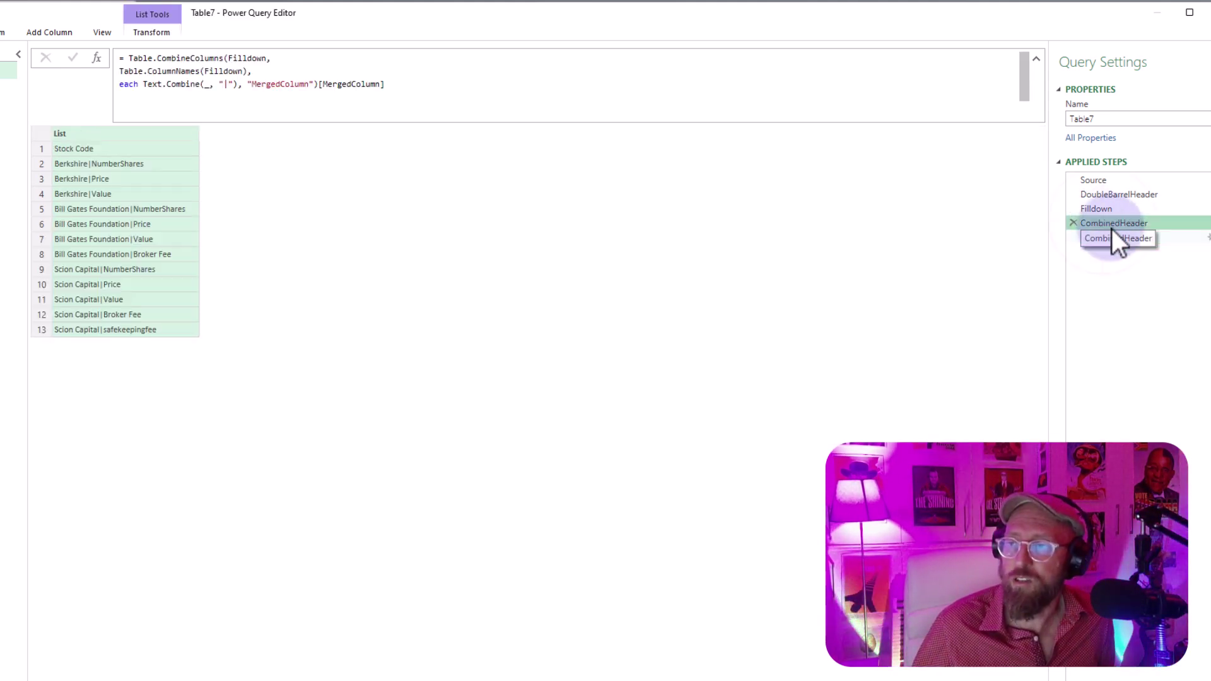
pyautogui.click(1112, 239)
# Wrap the formula as Table.ToColumns(Table.Skip(Source,2)) to get 13 column lists.
pyautogui.click(123, 59)
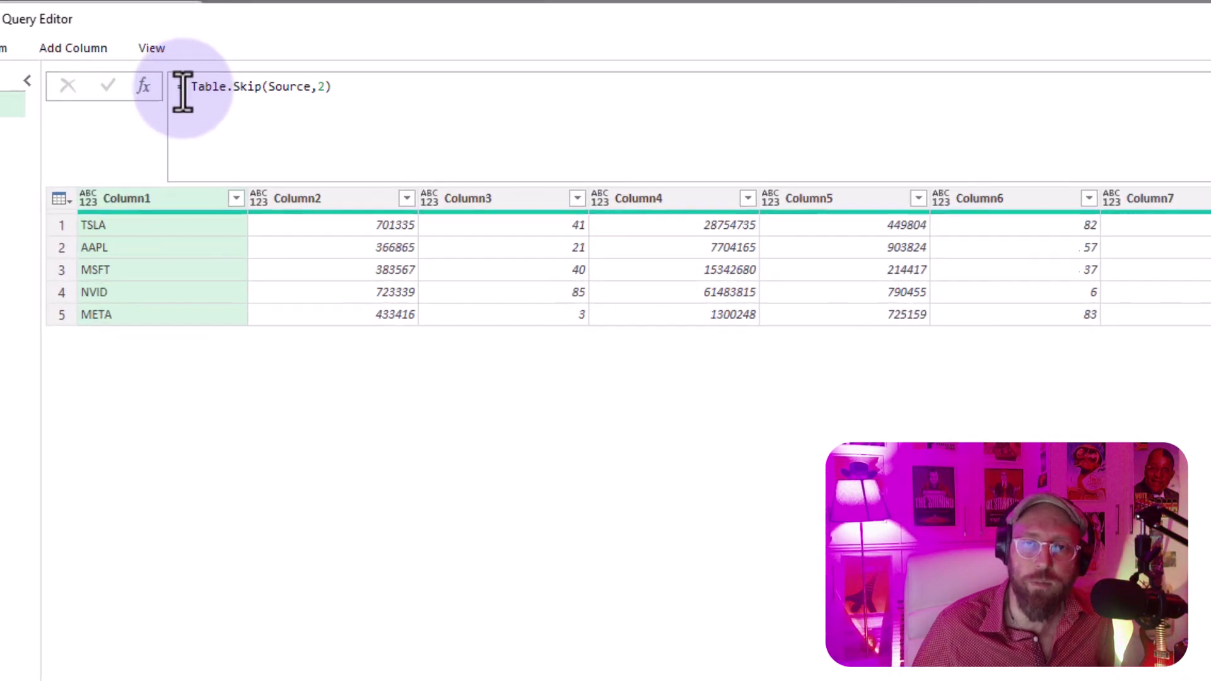
pyautogui.write('tsa')
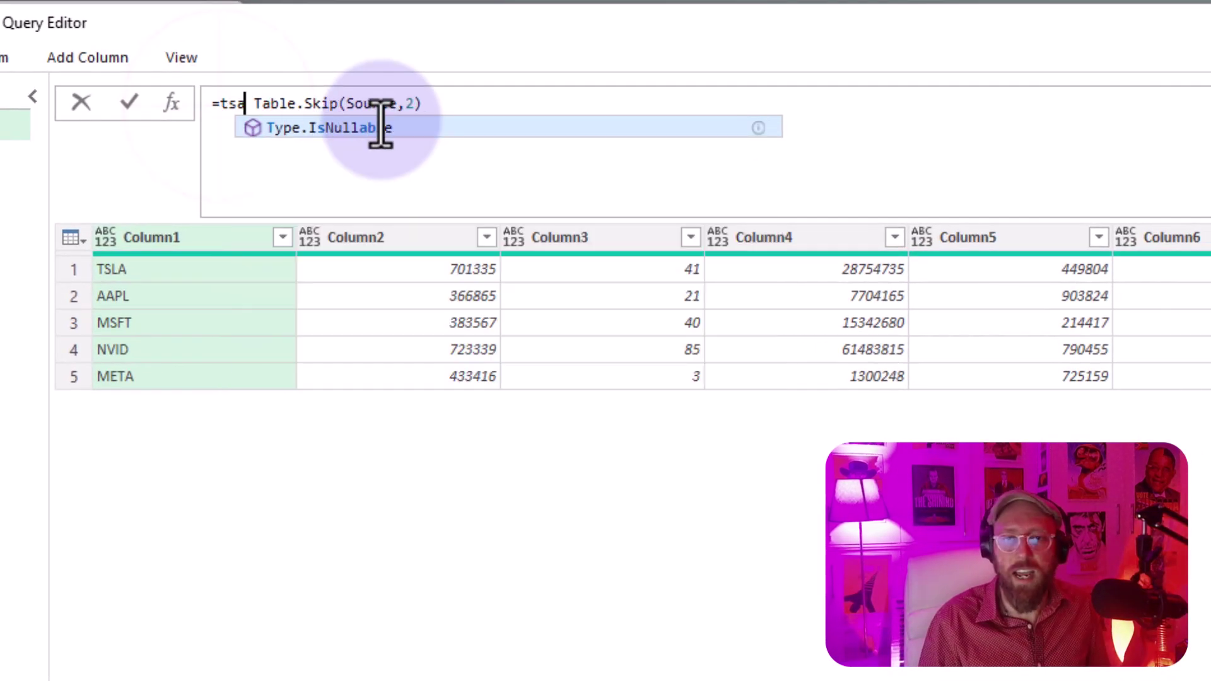
pyautogui.press('BackSpace')
pyautogui.press('BackSpace')
pyautogui.write('ableto')
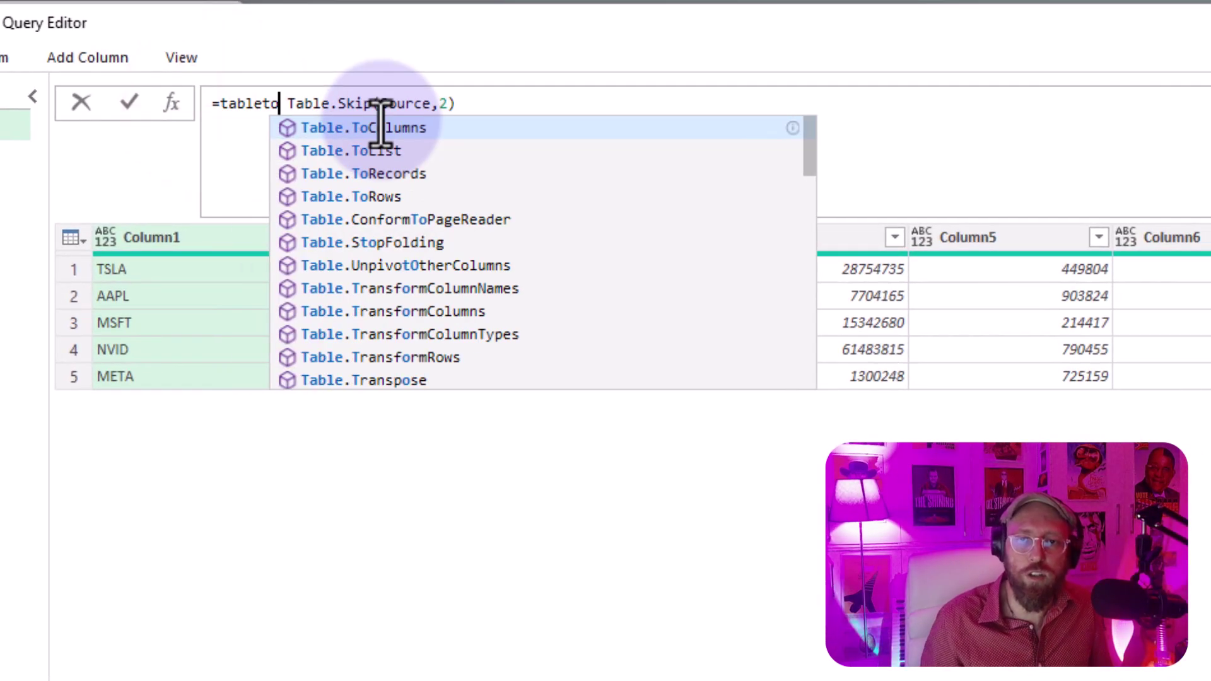
pyautogui.press('Tab')
pyautogui.write('(')
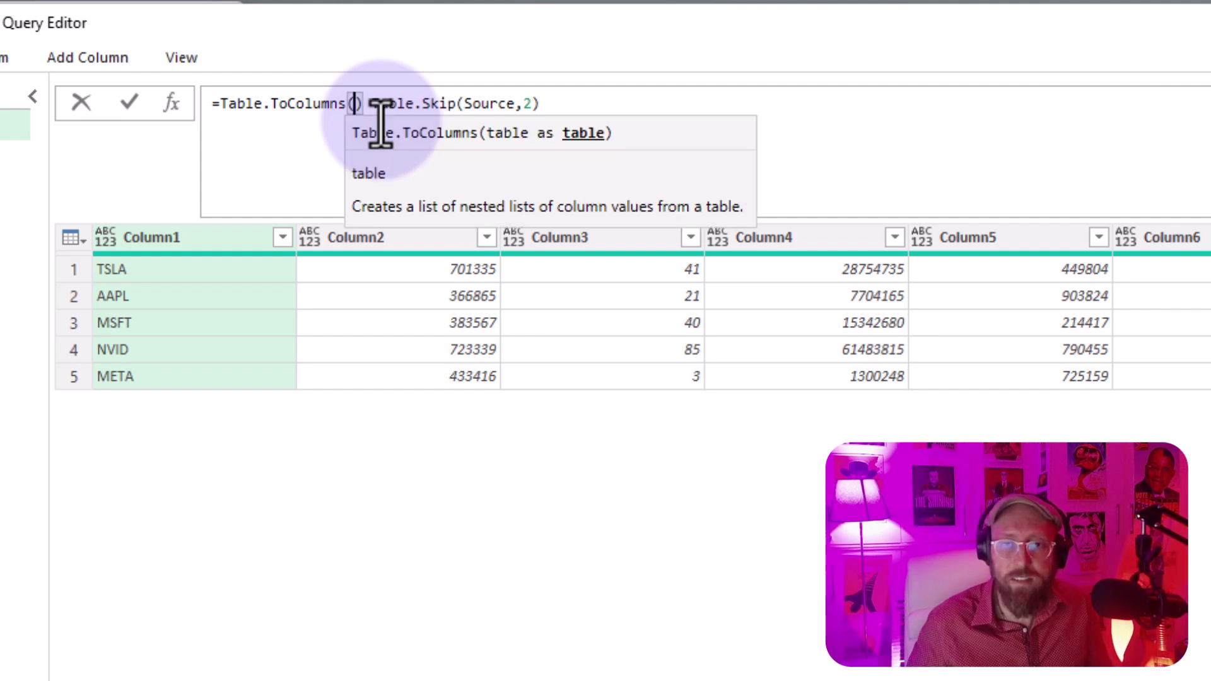
pyautogui.press('End')
pyautogui.write(')')
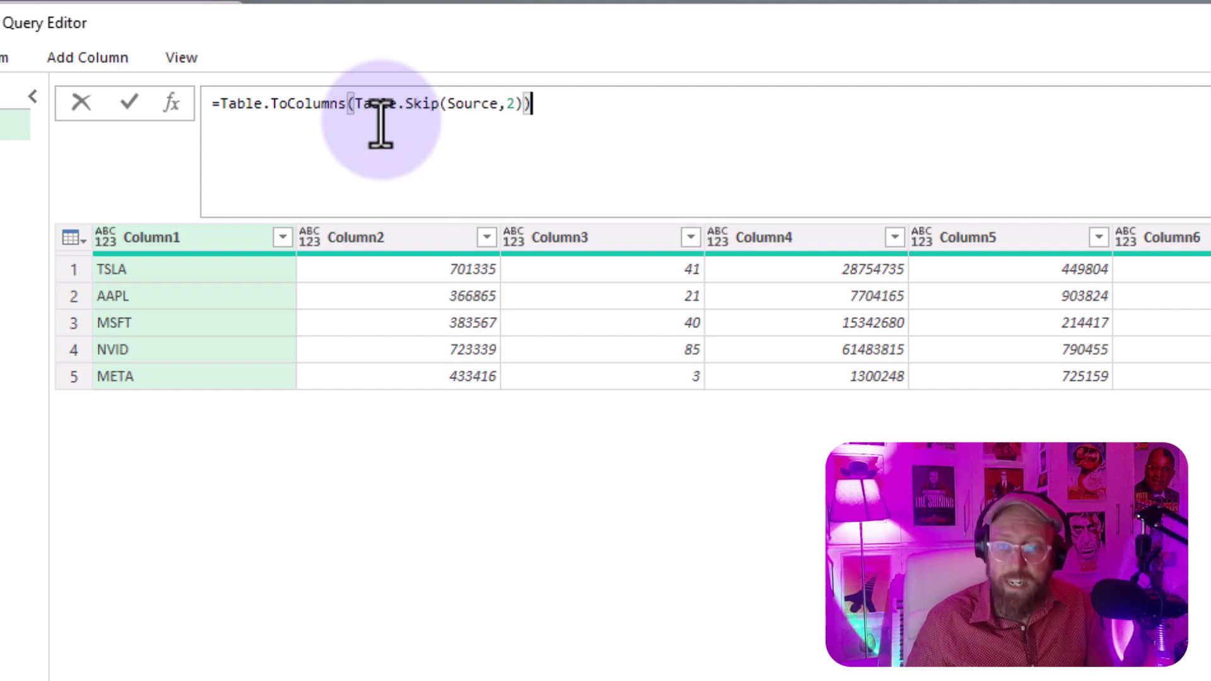
pyautogui.press('Return')
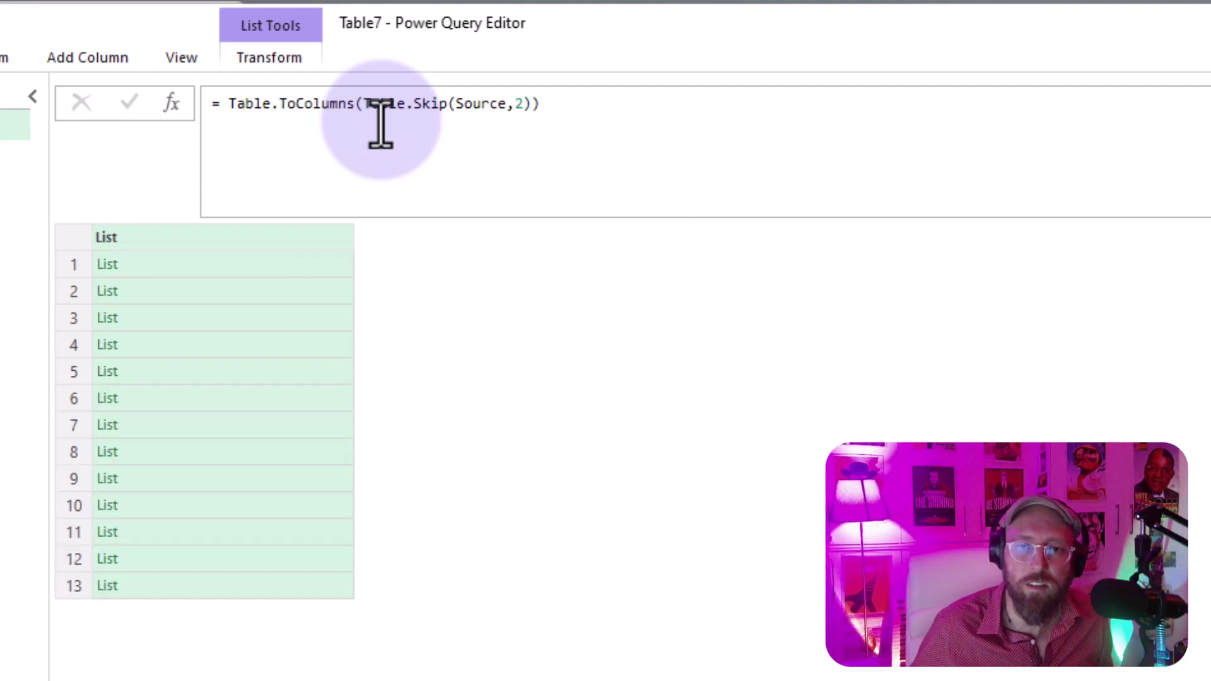
# Preview several column lists, ending on the first one's stock codes TSLA through META.
pyautogui.click(151, 268)
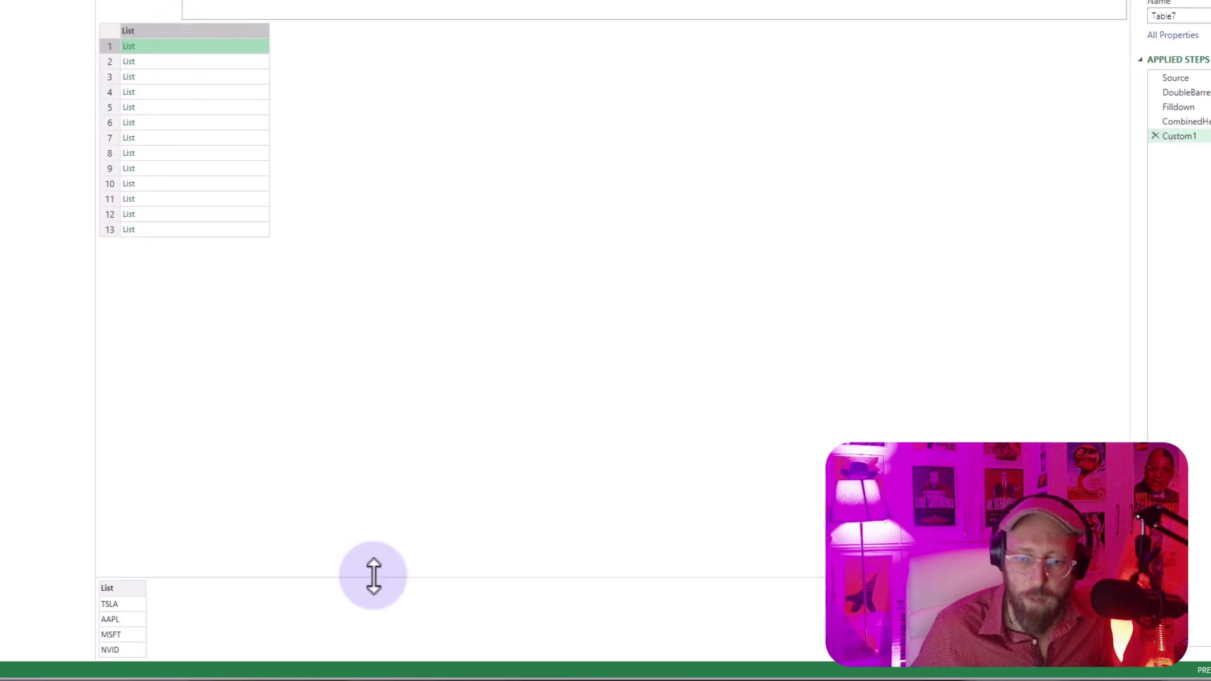
pyautogui.moveTo(373, 573); pyautogui.dragTo(452, 324)
pyautogui.click(217, 63)
pyautogui.click(212, 77)
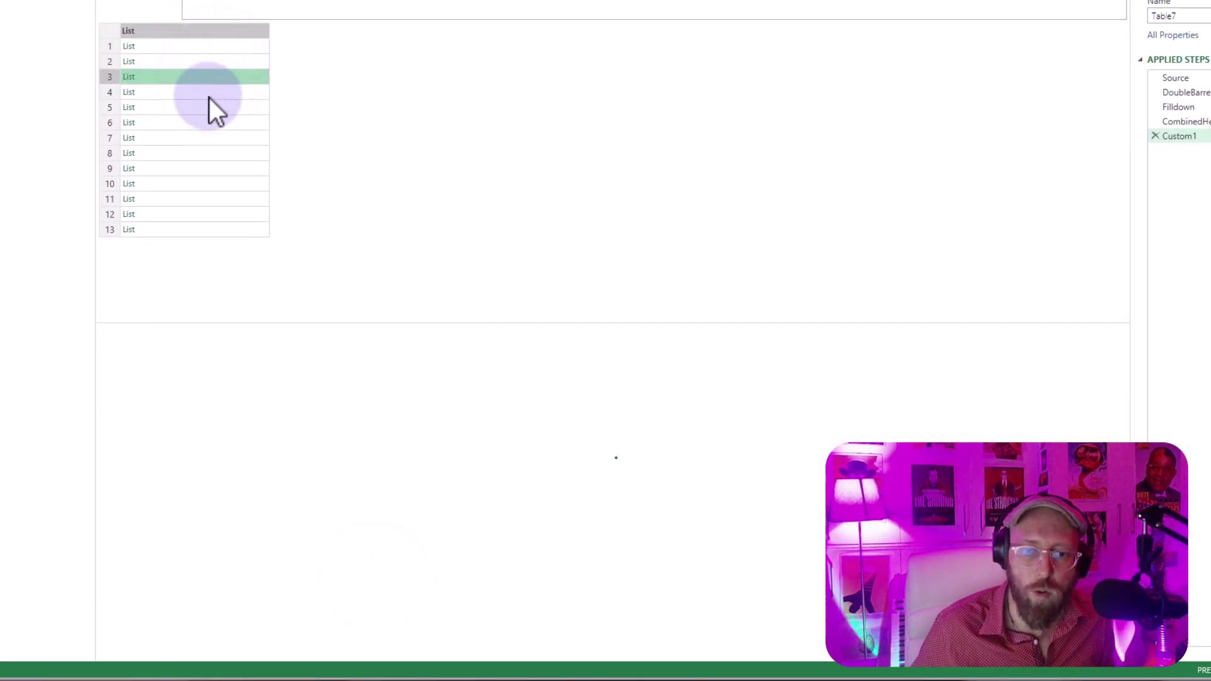
pyautogui.click(208, 92)
pyautogui.click(205, 122)
pyautogui.click(206, 168)
pyautogui.click(212, 46)
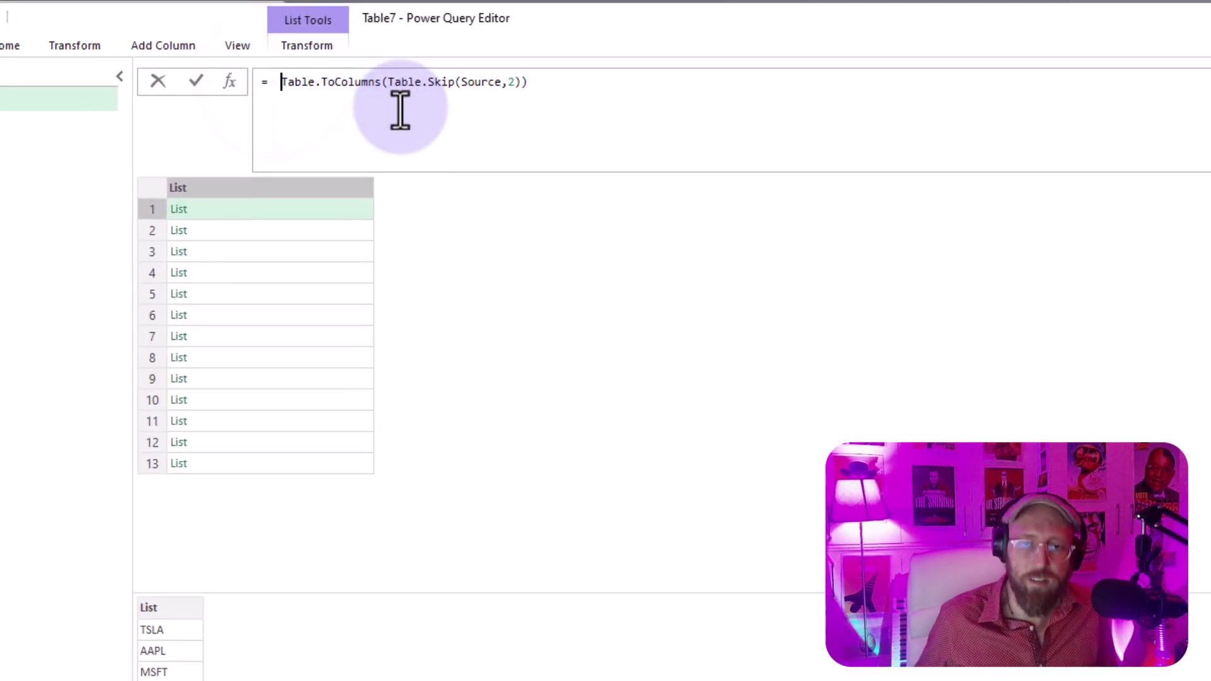
# Wrap the skipped data rows in Table.FromColumns with CombinedHeader so the combined portfolio|measure headers apply.
pyautogui.write('tablefrom')
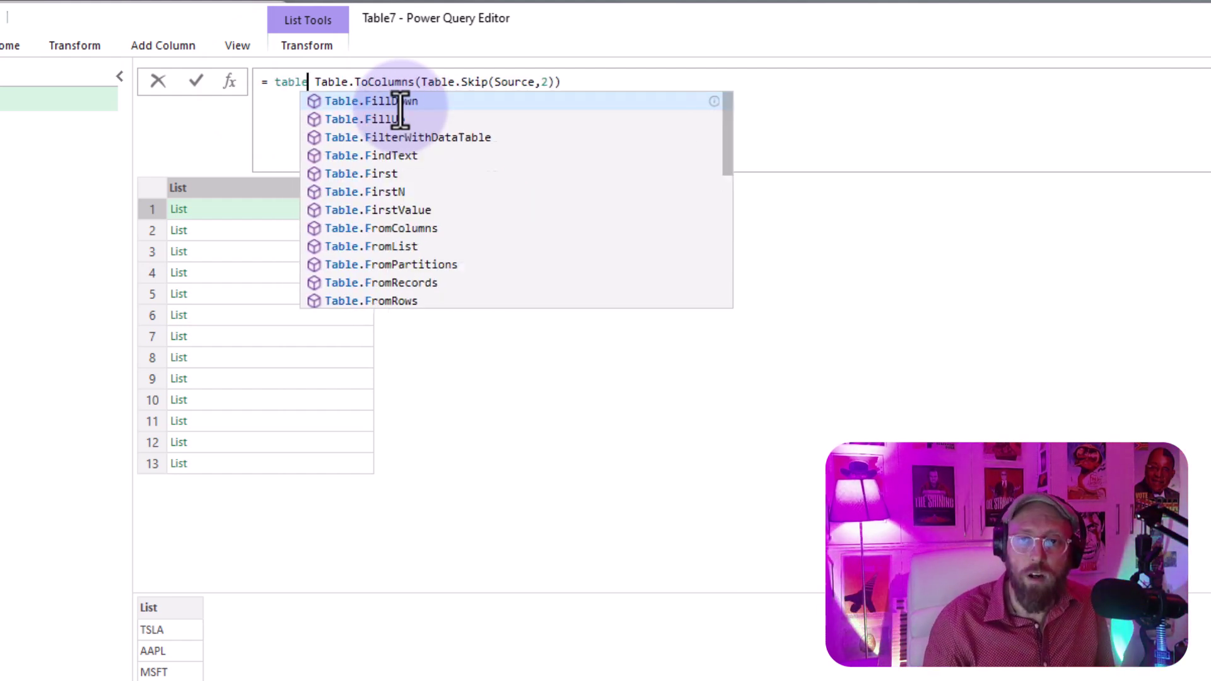
pyautogui.press('Down')
pyautogui.press('Down')
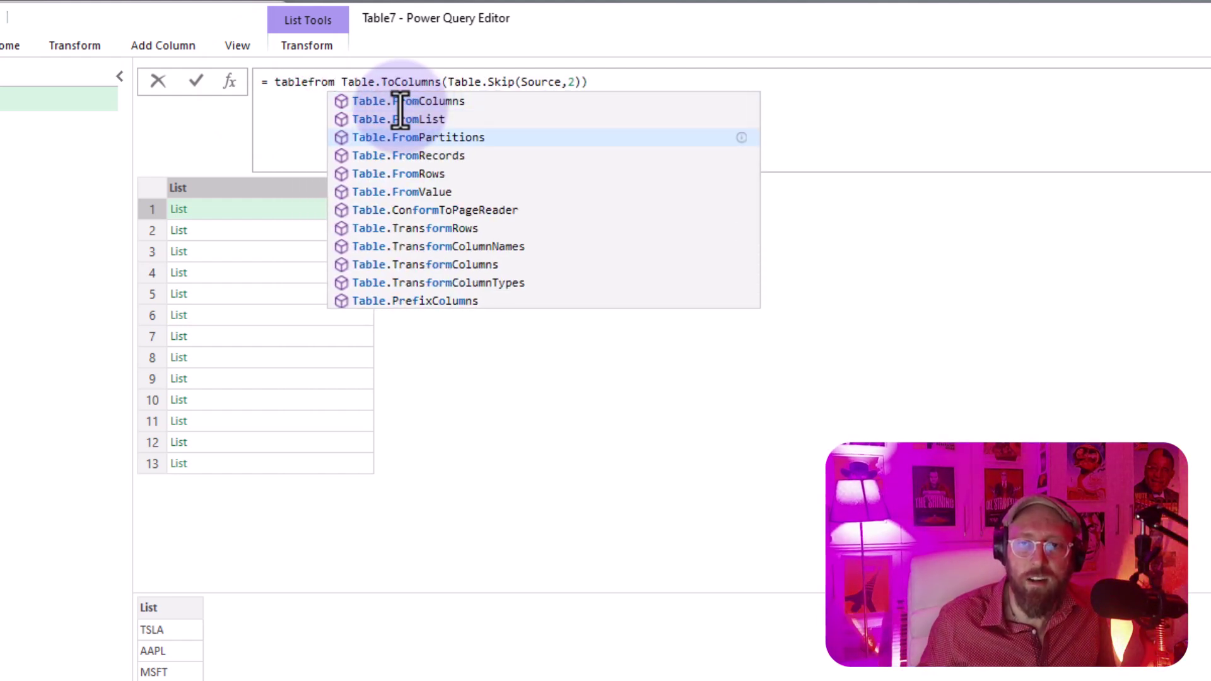
pyautogui.press('Up')
pyautogui.press('Up')
pyautogui.press('Tab')
pyautogui.write('(')
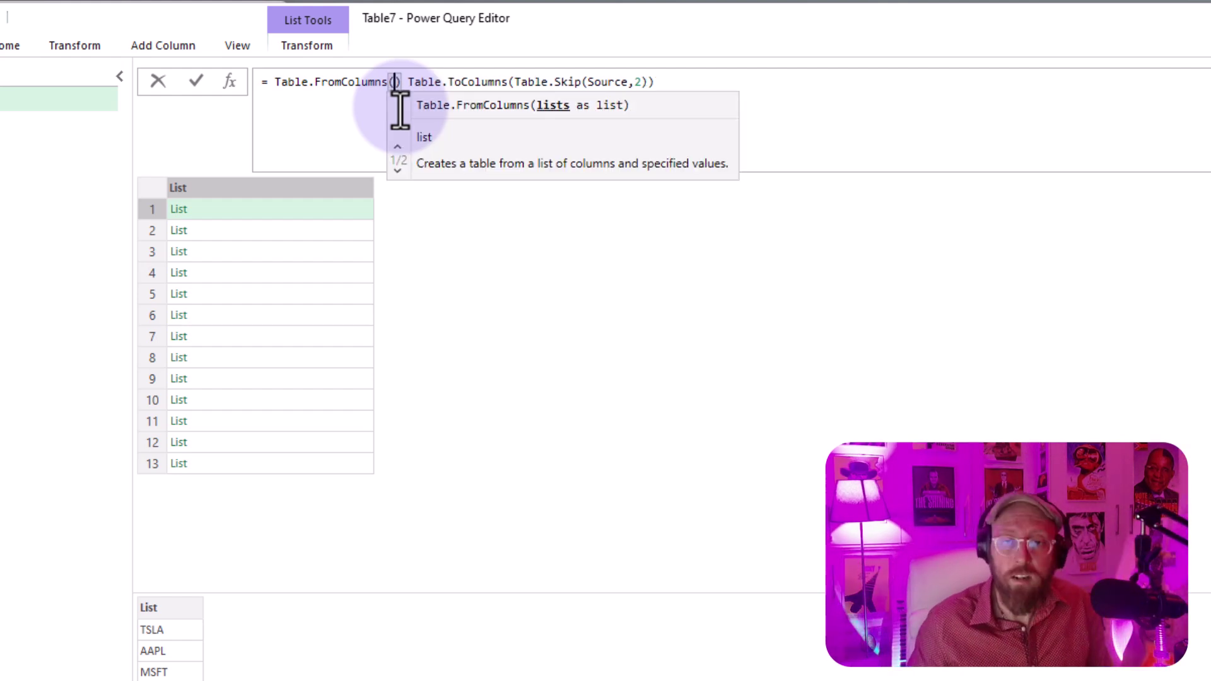
pyautogui.press('End')
pyautogui.write(')')
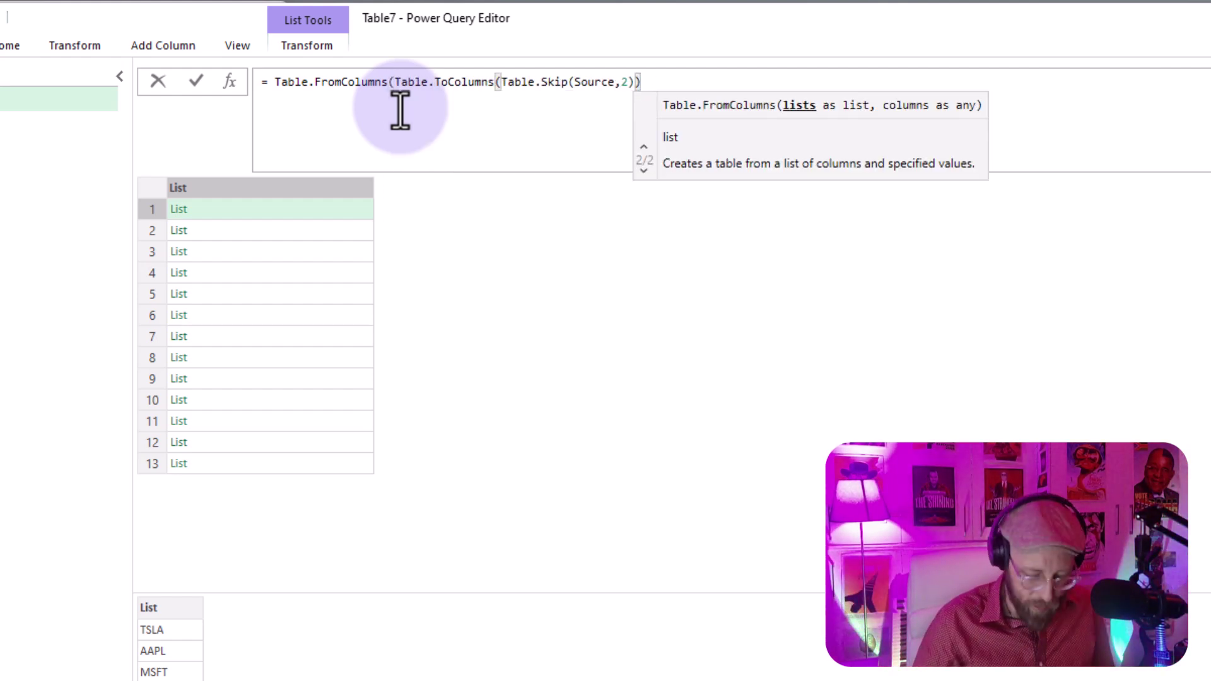
pyautogui.write(', ')
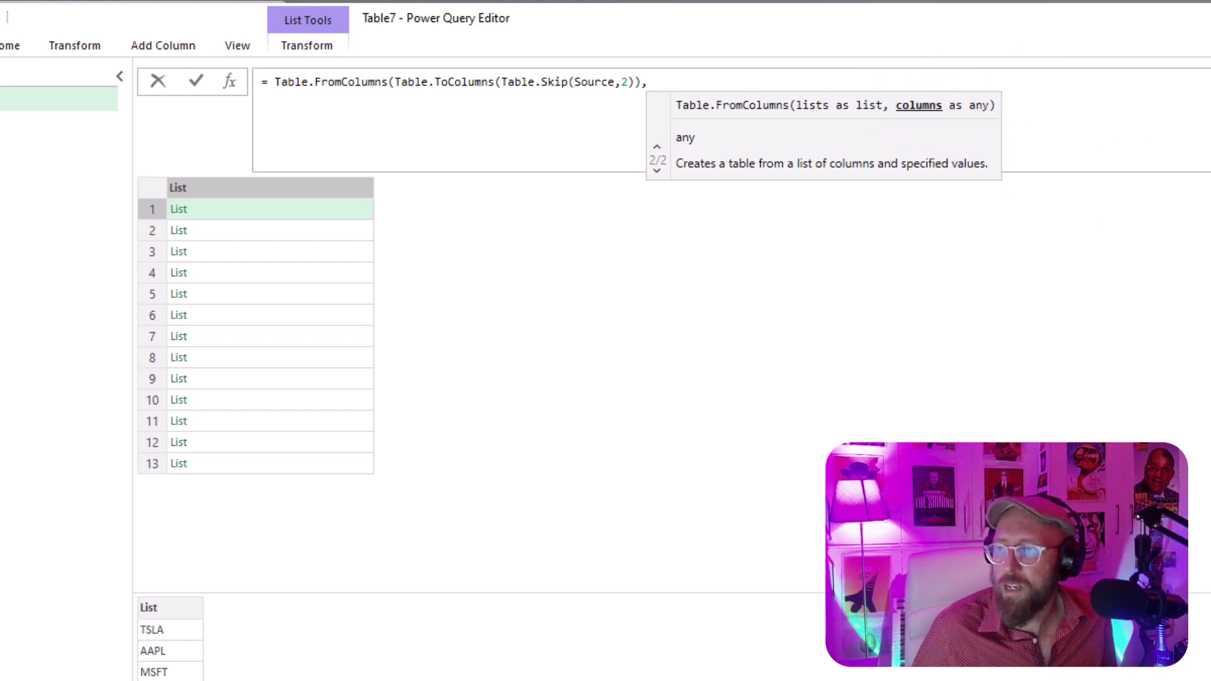
pyautogui.write('Combined')
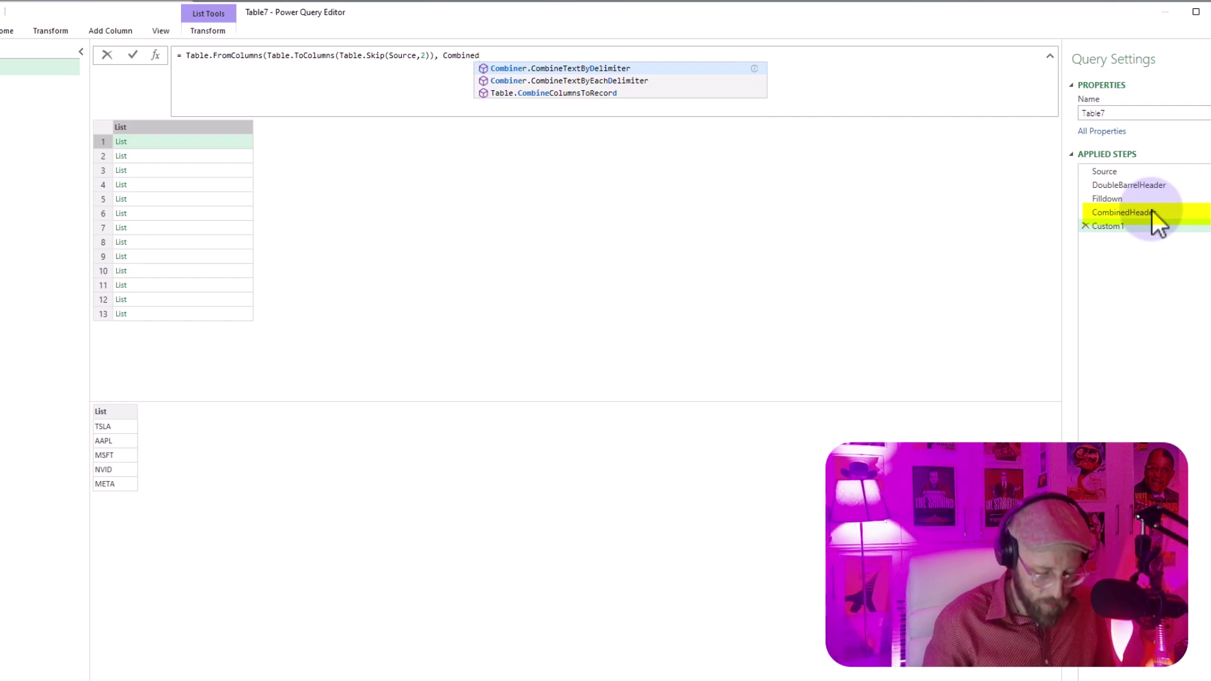
pyautogui.write('Header')
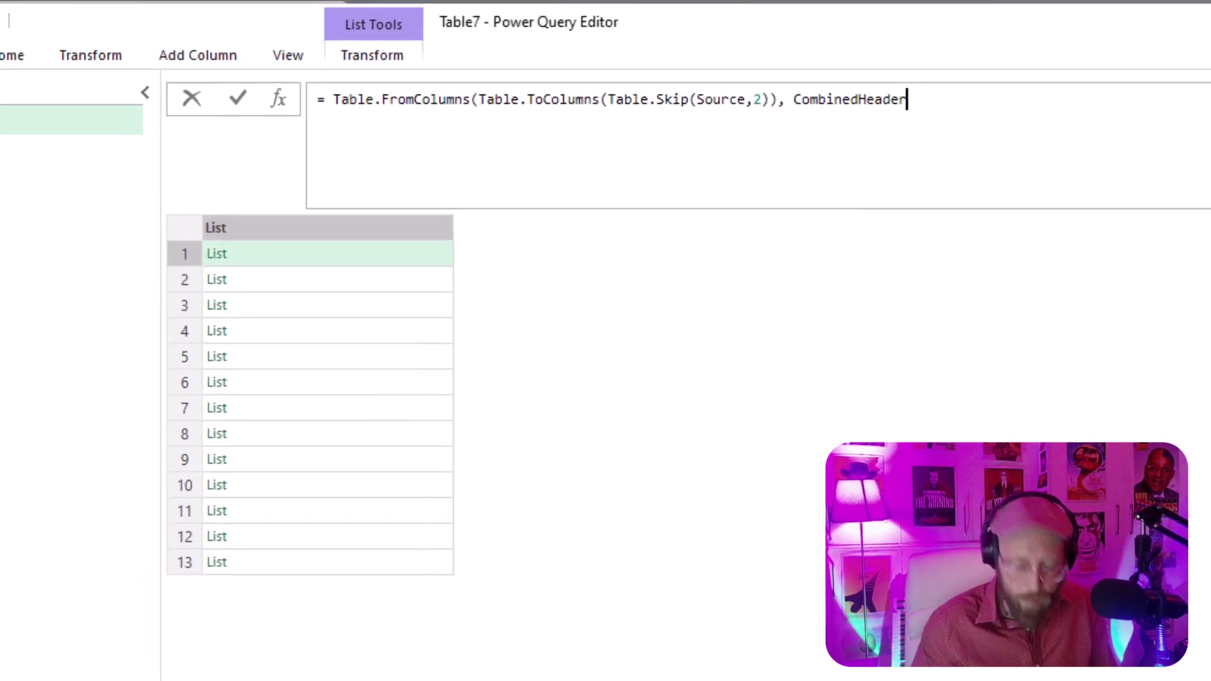
pyautogui.write(')')
pyautogui.press('Return')
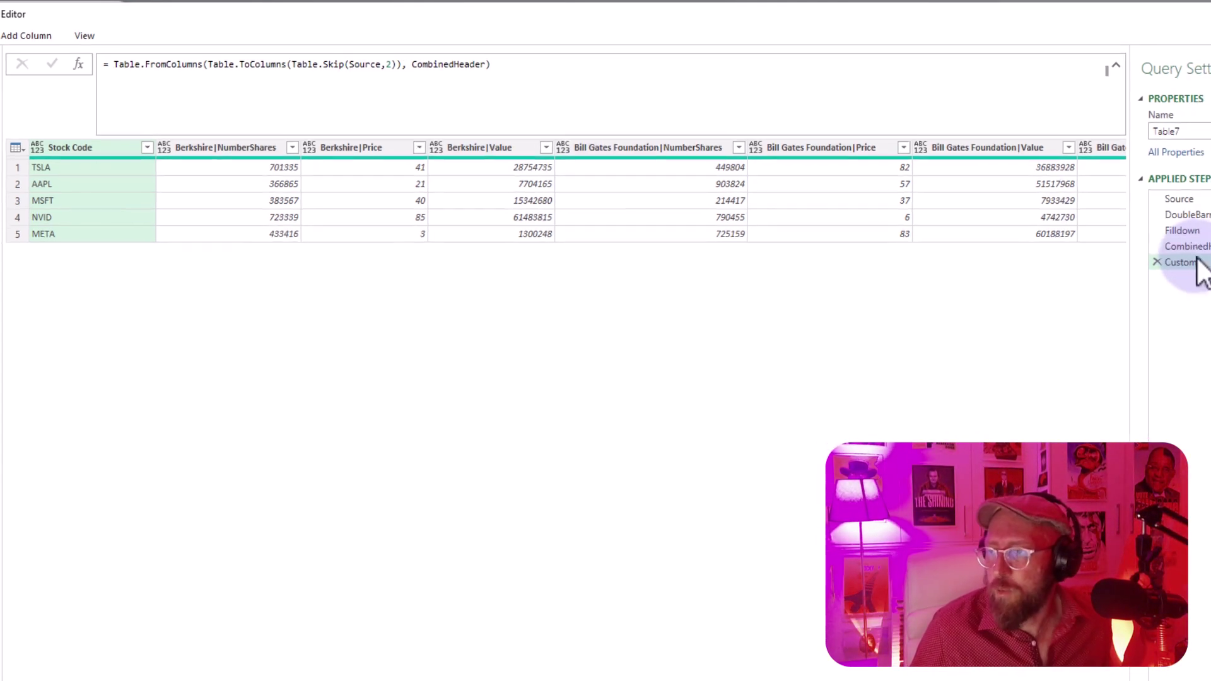
# Rename the new applied step to TableWithHeader.
pyautogui.press('F2')
pyautogui.write('TableWith')
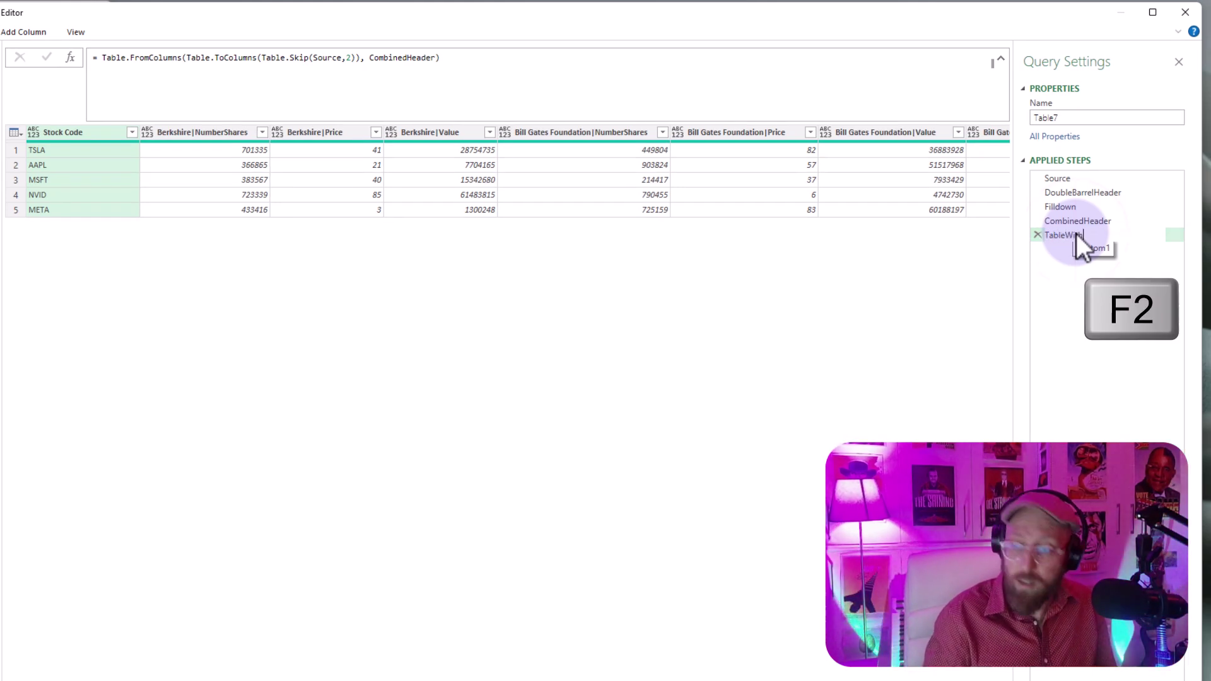
pyautogui.write('Hea')
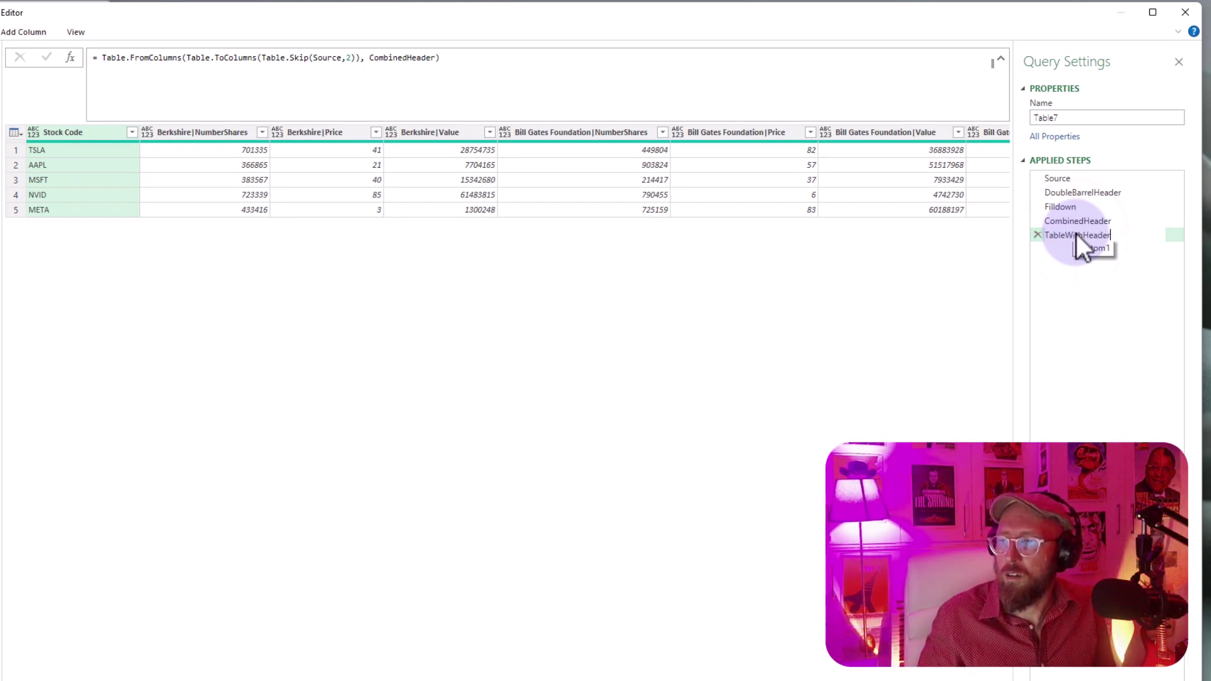
pyautogui.write('der')
pyautogui.press('Return')
# Unpivot Other Columns from Stock Code to get Attribute and Value rows.
pyautogui.click(150, 279)
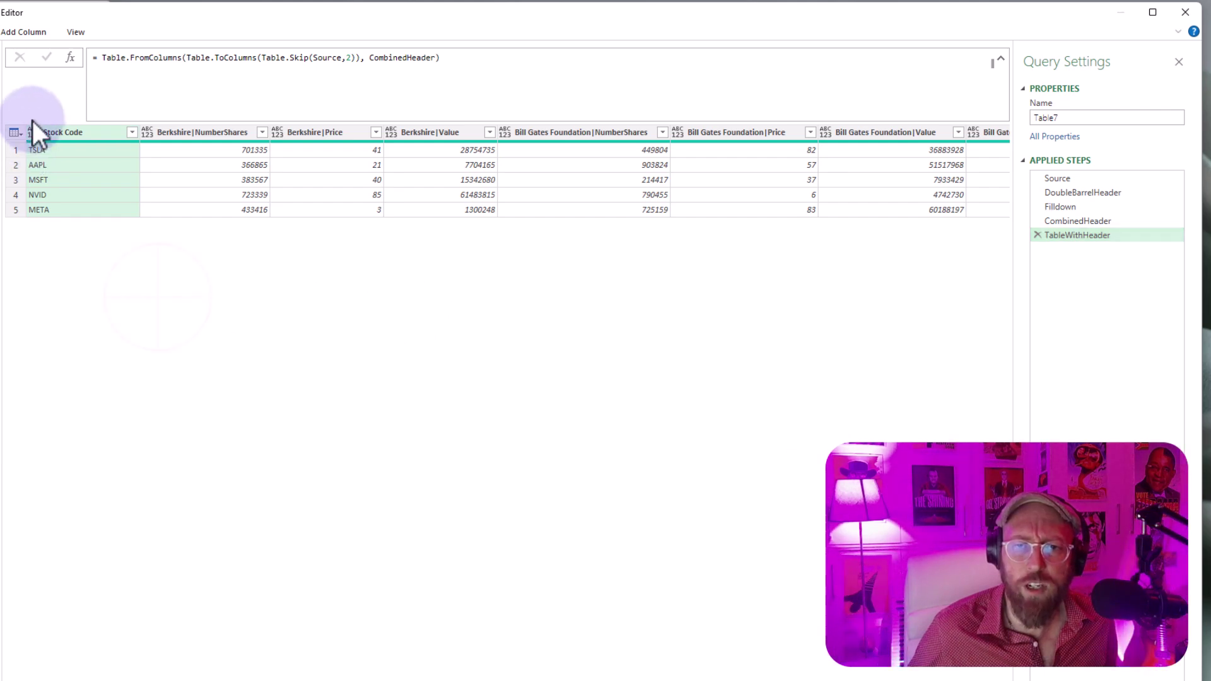
pyautogui.click(97, 134)
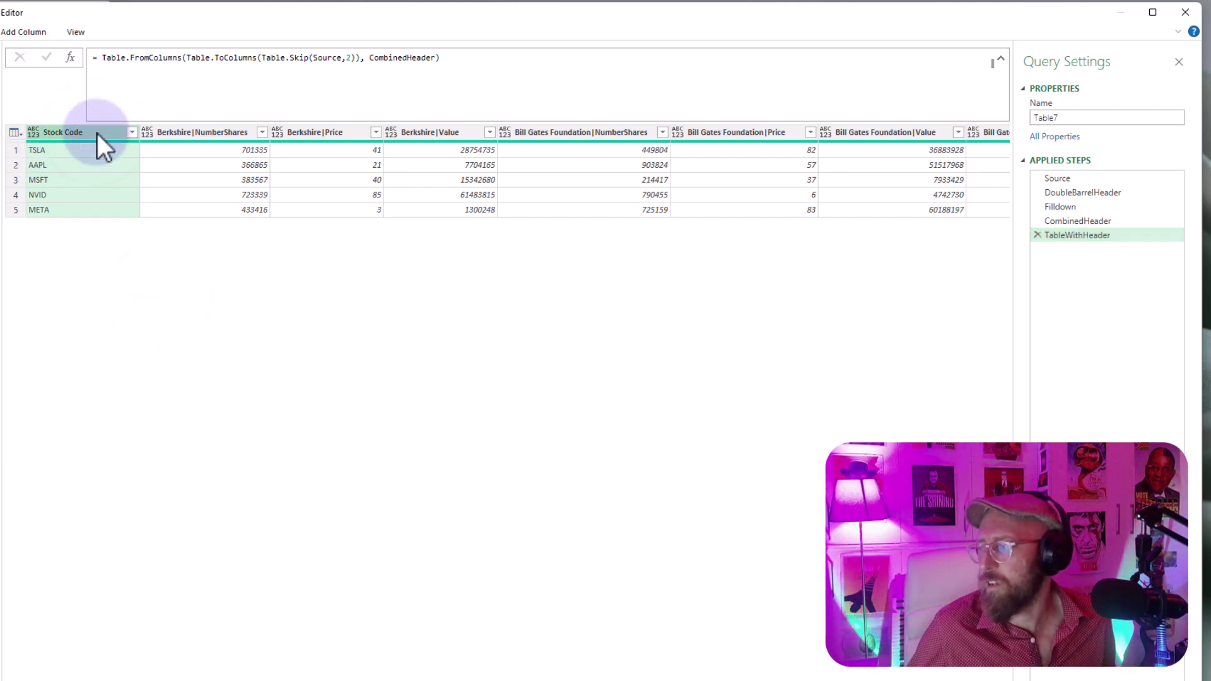
pyautogui.rightClick(95, 135)
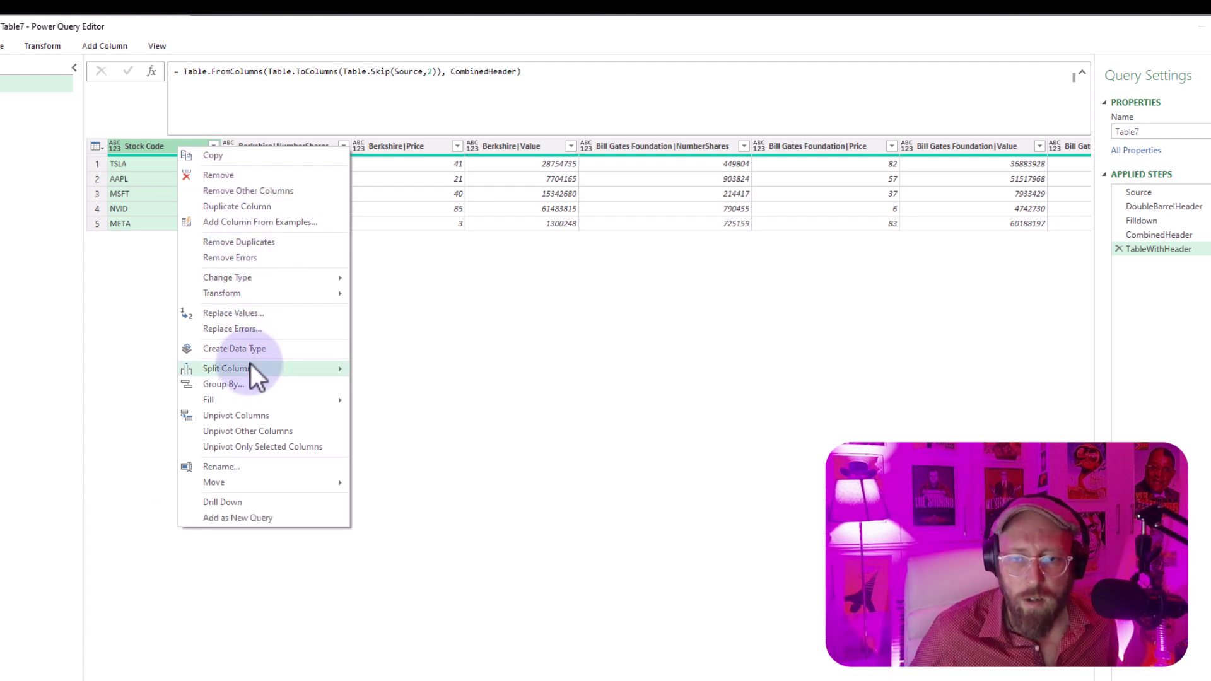
pyautogui.click(252, 434)
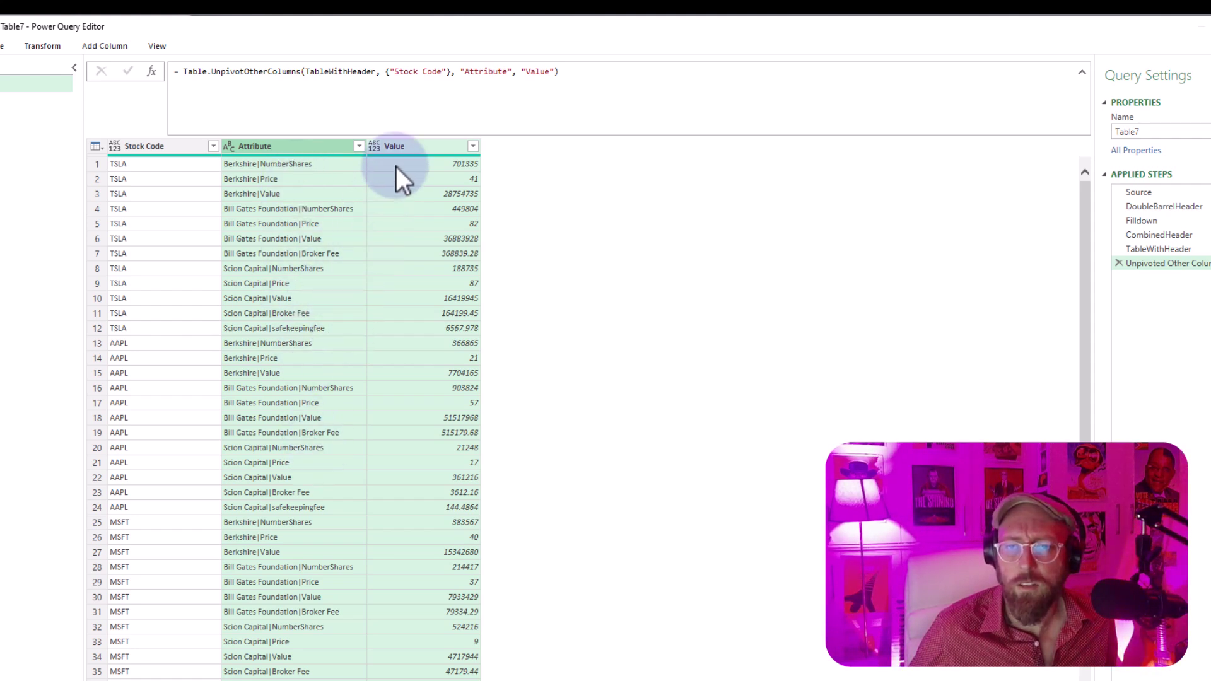
pyautogui.click(297, 150)
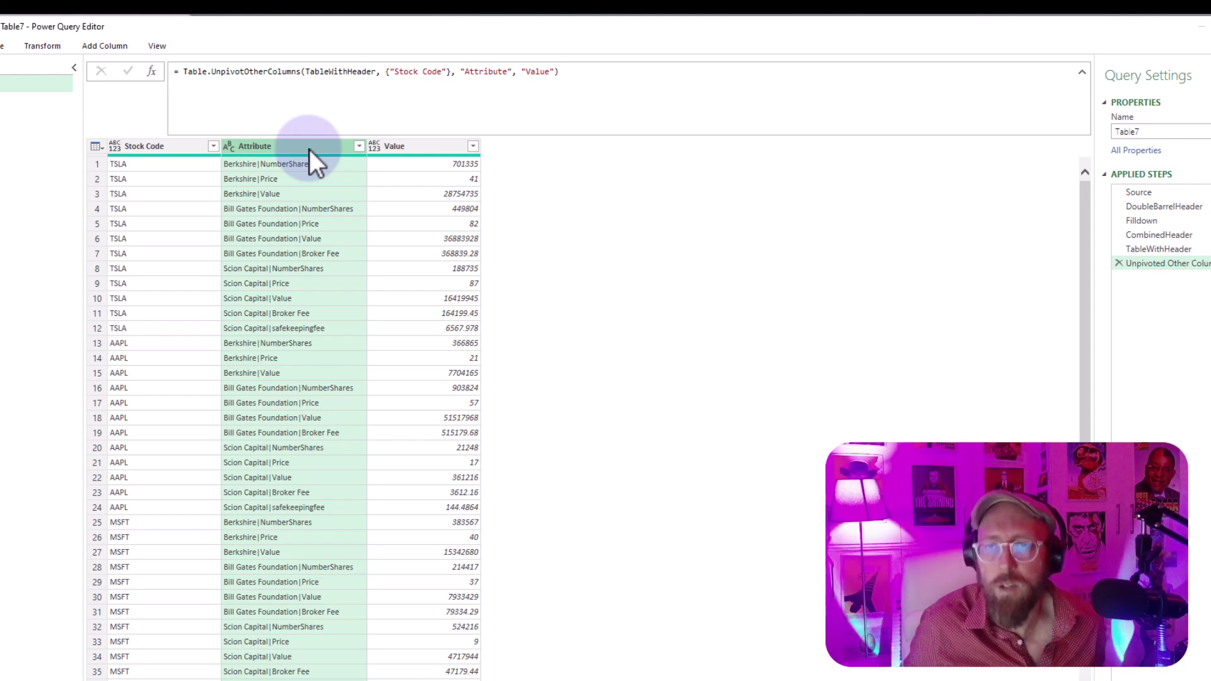
# Split the Attribute column by the custom delimiter |.
pyautogui.rightClick(309, 149)
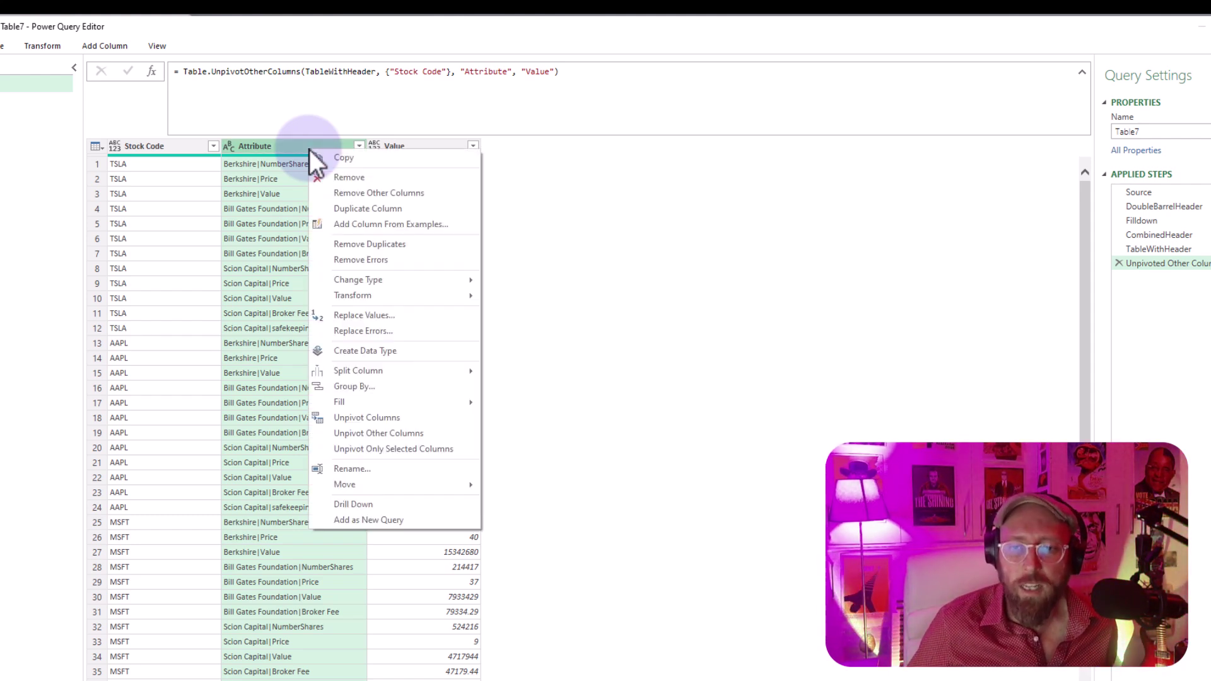
pyautogui.moveTo(373, 372)
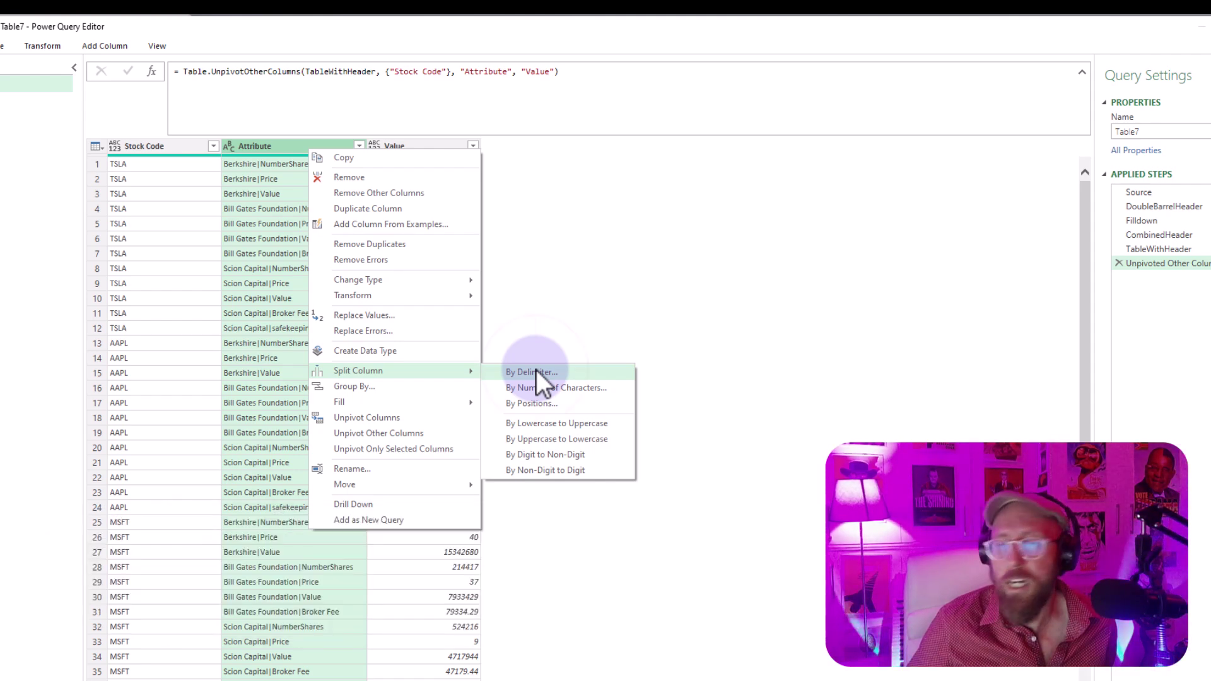
pyautogui.click(537, 372)
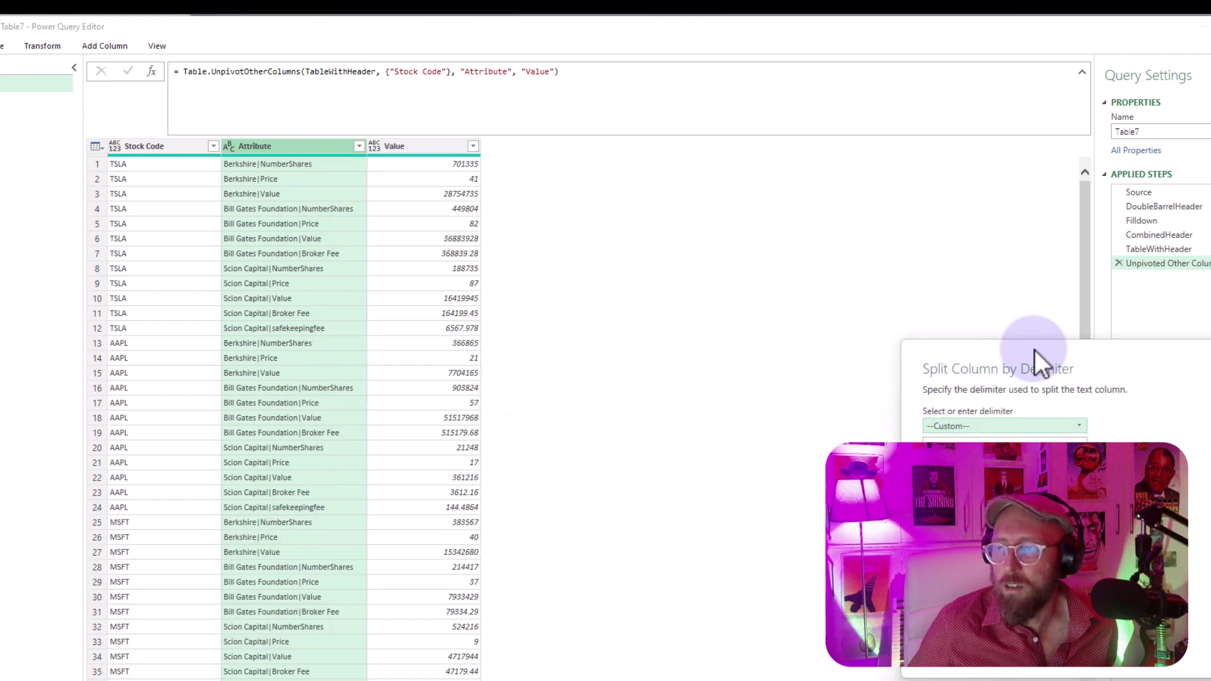
pyautogui.click(387, 282)
pyautogui.write('|')
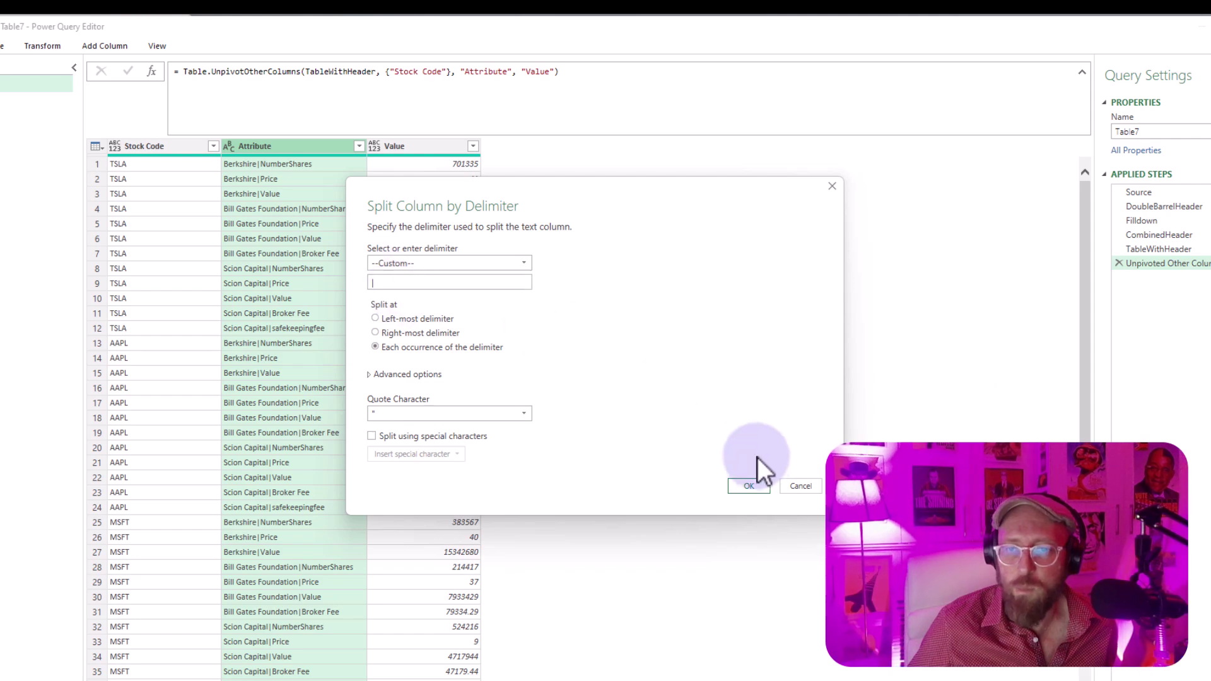
pyautogui.click(756, 489)
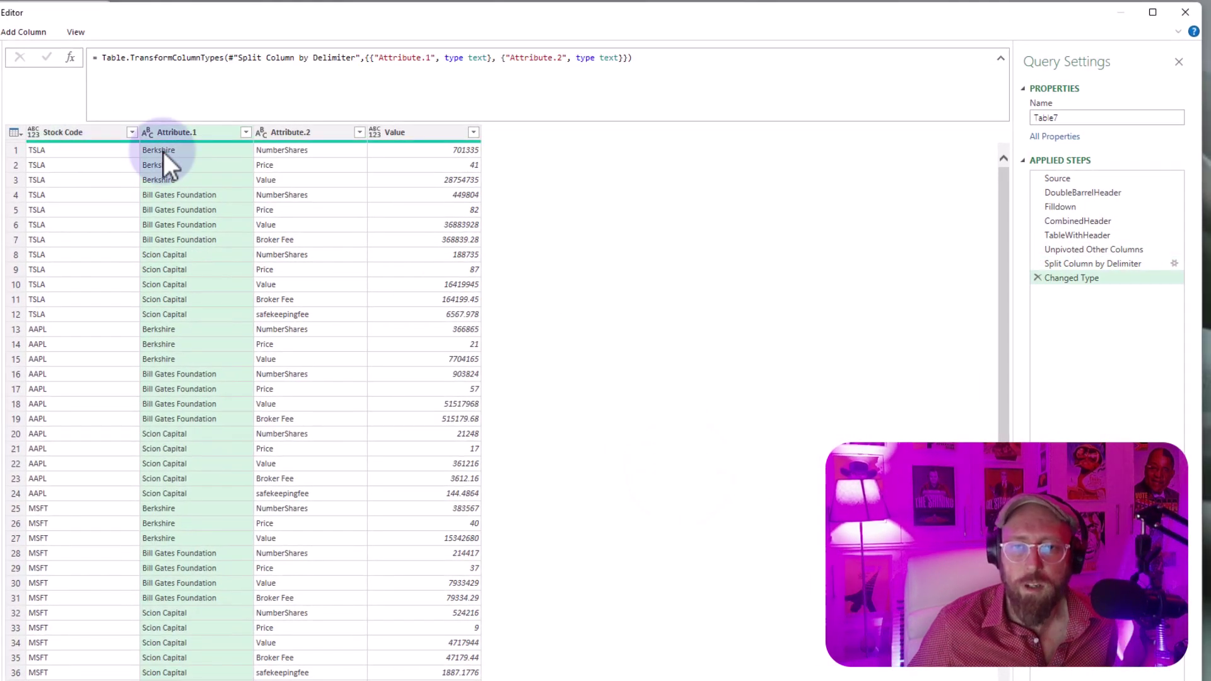
# Drop the automatic Changed Type step and name the split columns PortfolioName and Context in the formula.
pyautogui.click(1038, 278)
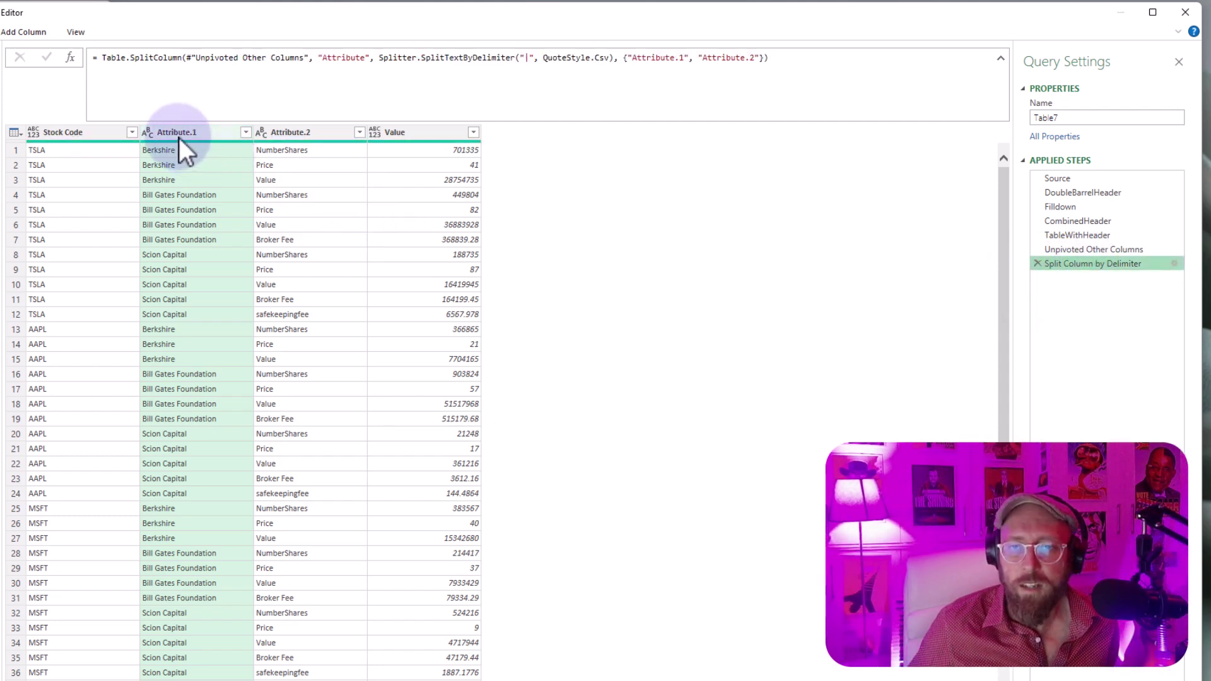
pyautogui.moveTo(633, 59); pyautogui.dragTo(679, 61)
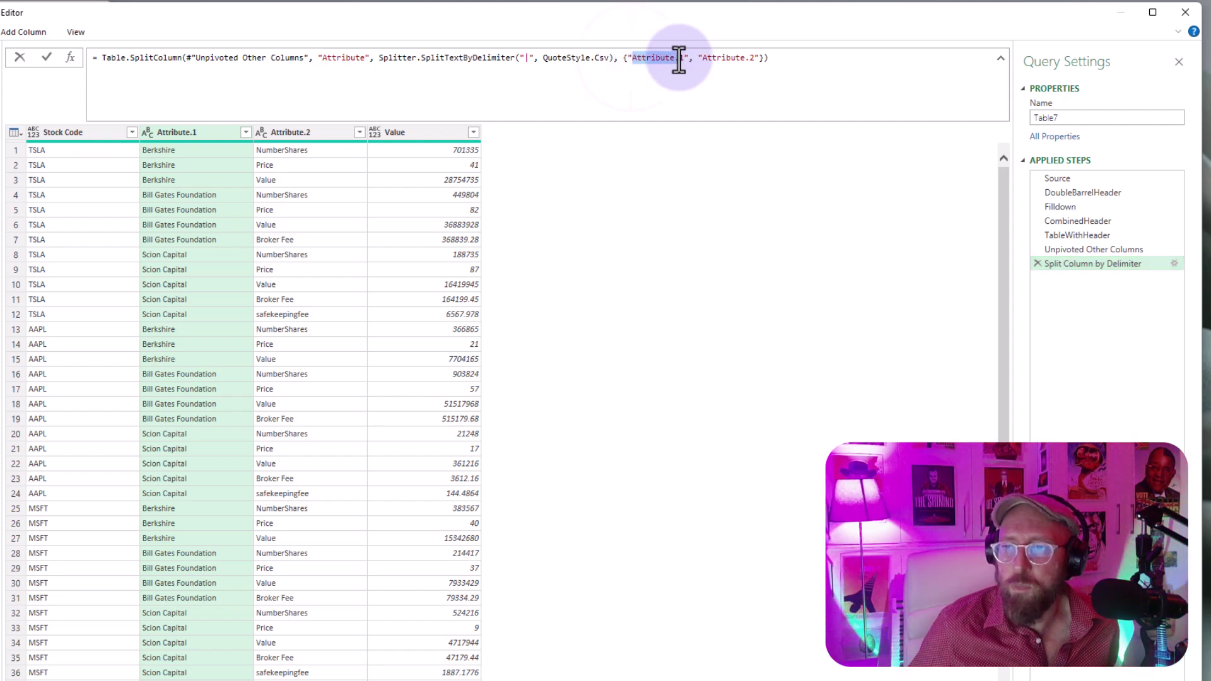
pyautogui.write('PortfolioNam')
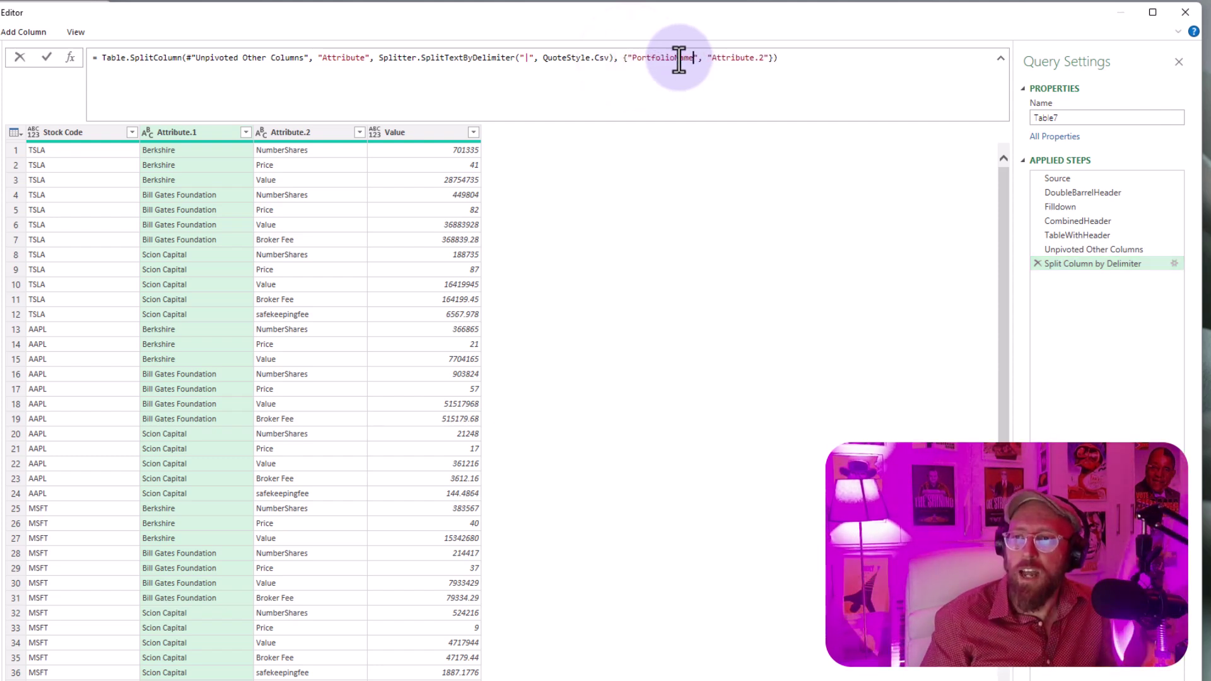
pyautogui.write('e')
pyautogui.moveTo(710, 60); pyautogui.dragTo(761, 60)
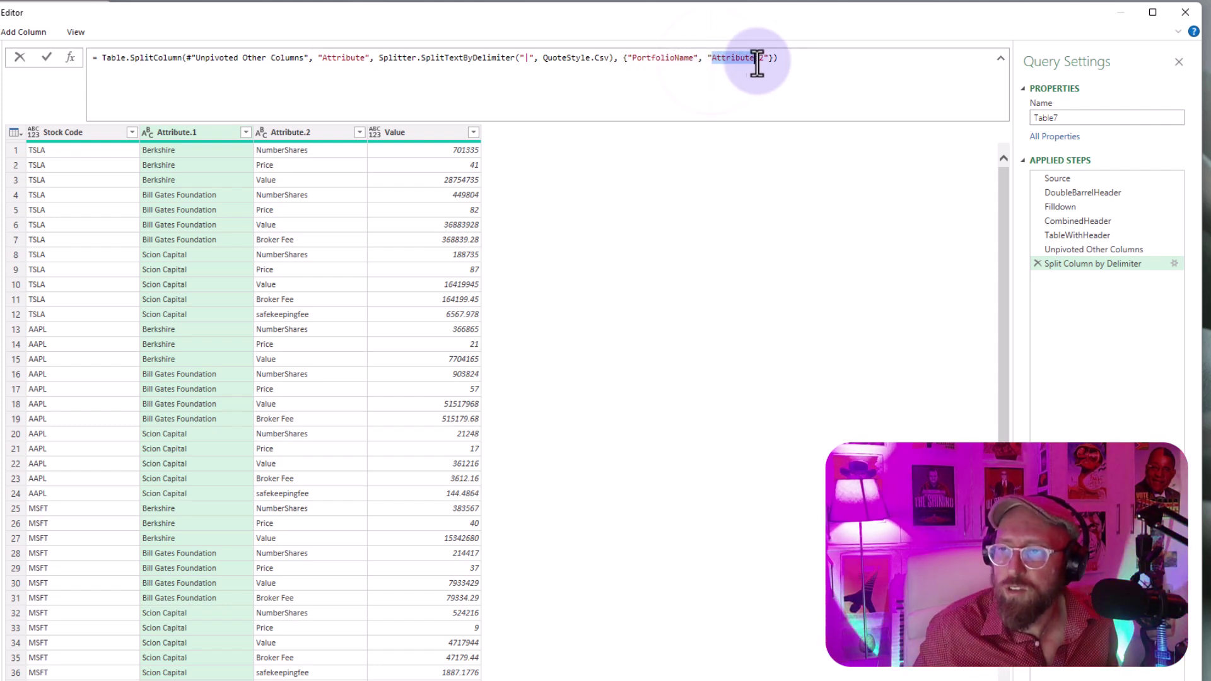
pyautogui.write('Context')
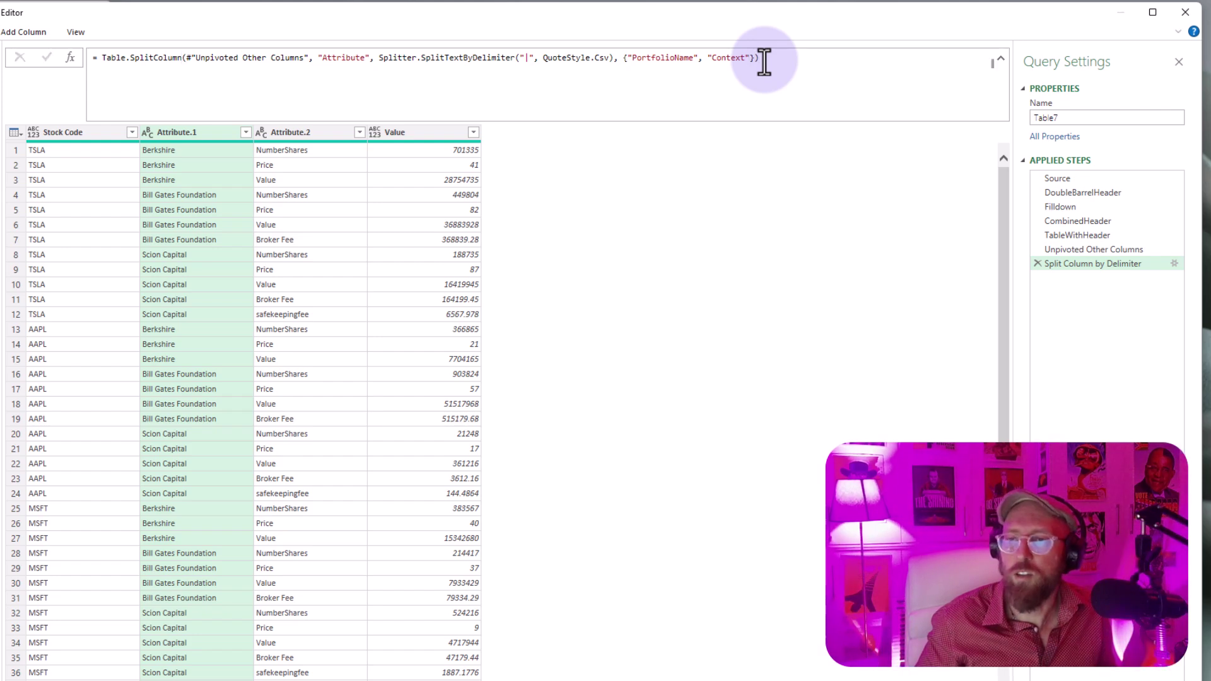
pyautogui.press('Return')
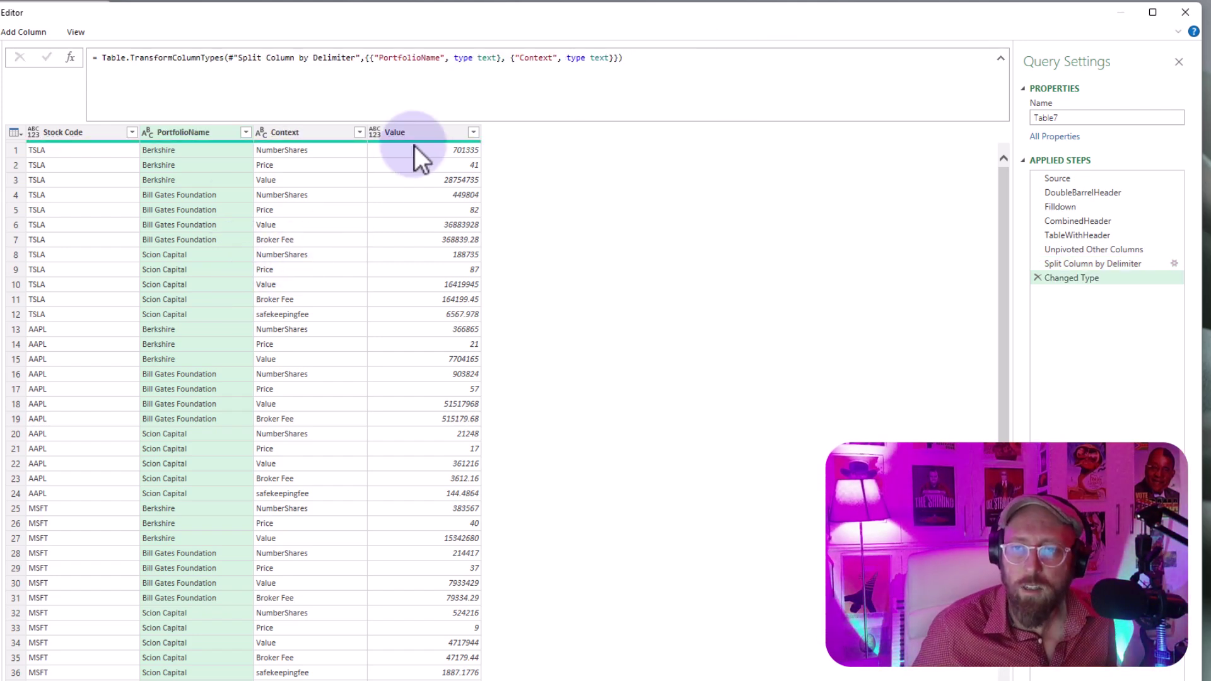
# Set the Value column's data type to Decimal Number.
pyautogui.click(419, 135)
pyautogui.click(44, 31)
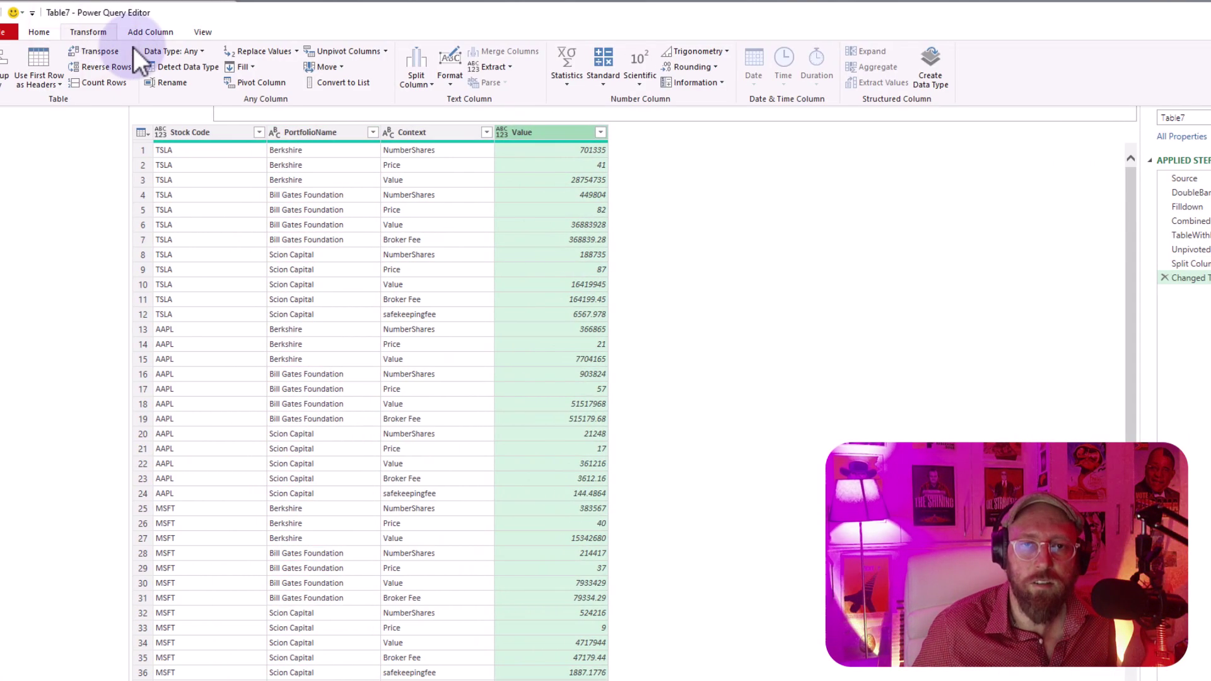
pyautogui.click(194, 48)
pyautogui.click(191, 65)
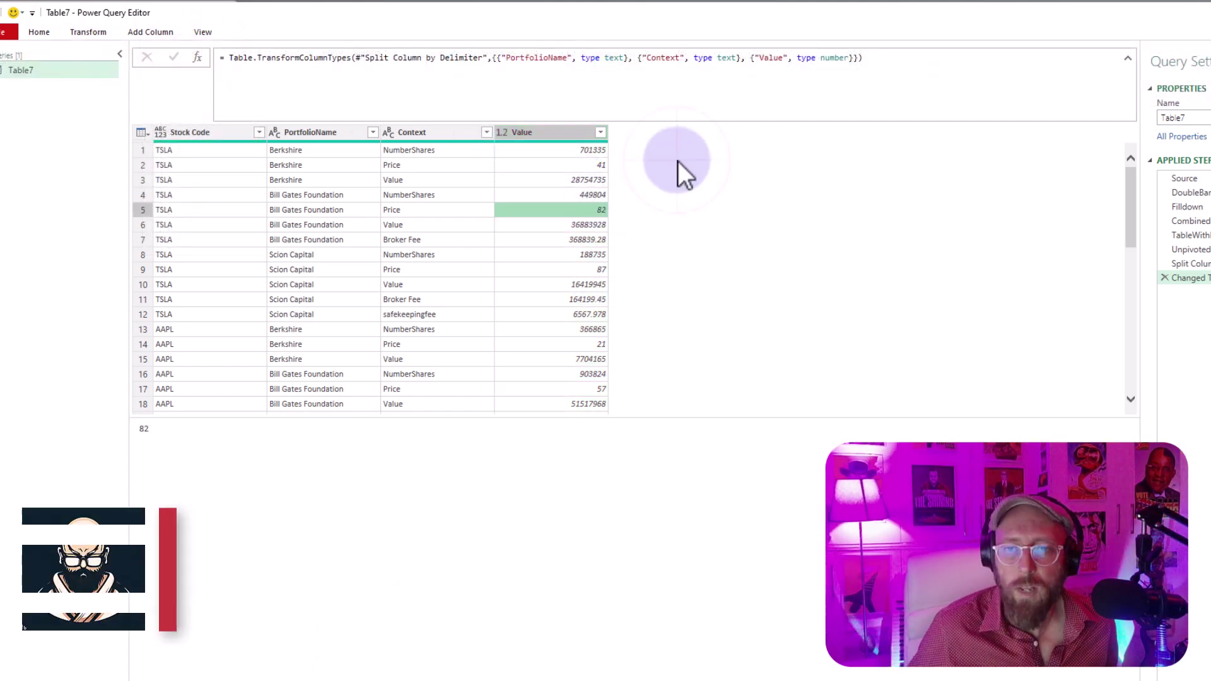
# Pivot the Context column using Value as the values column.
pyautogui.click(455, 131)
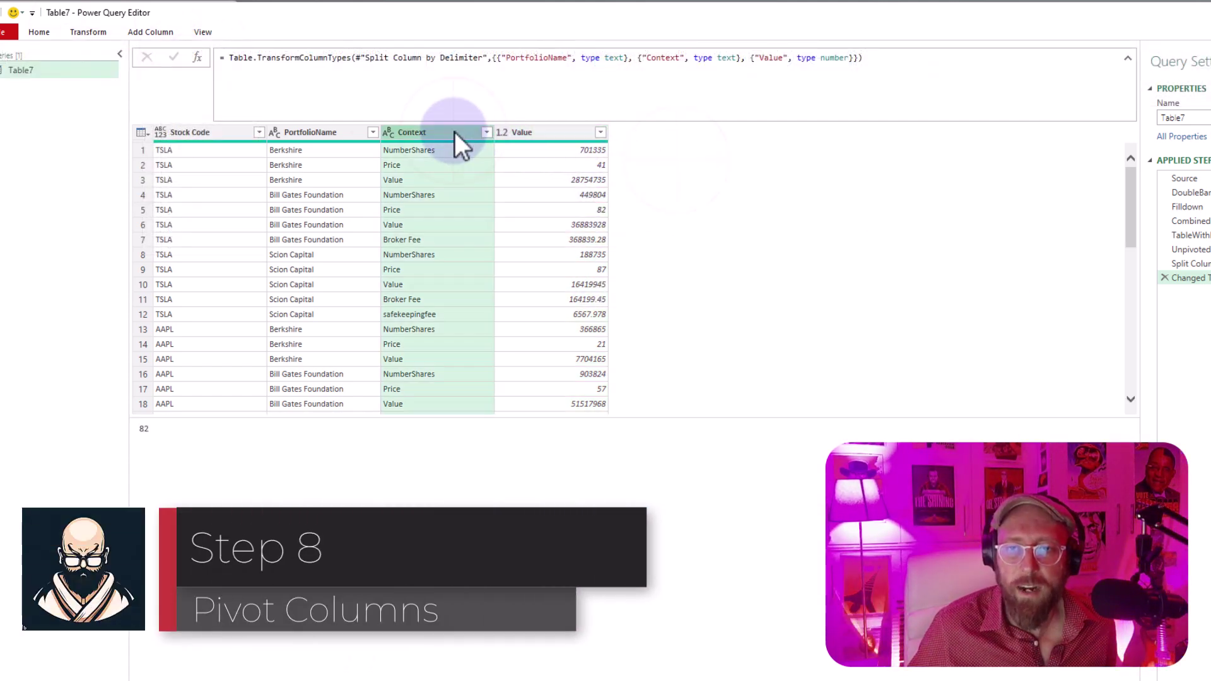
pyautogui.keyDown('ctrl'); pyautogui.click(557, 134); pyautogui.keyUp('ctrl')
pyautogui.rightClick(555, 132)
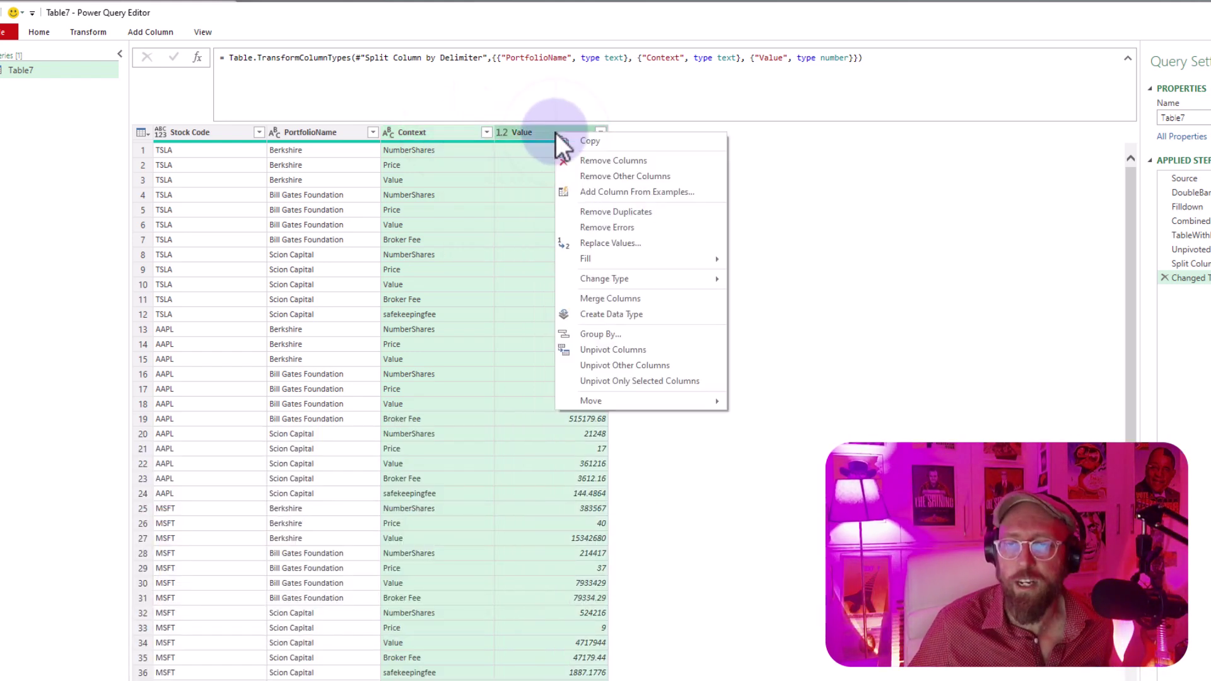
pyautogui.click(92, 35)
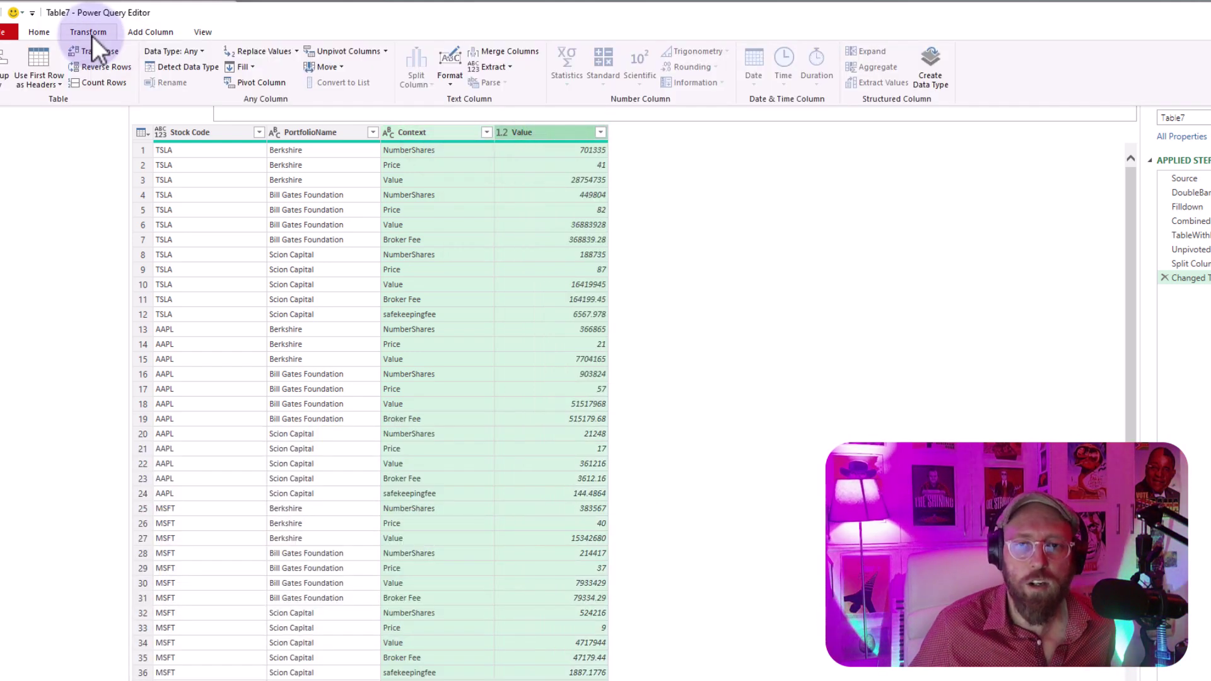
pyautogui.click(252, 82)
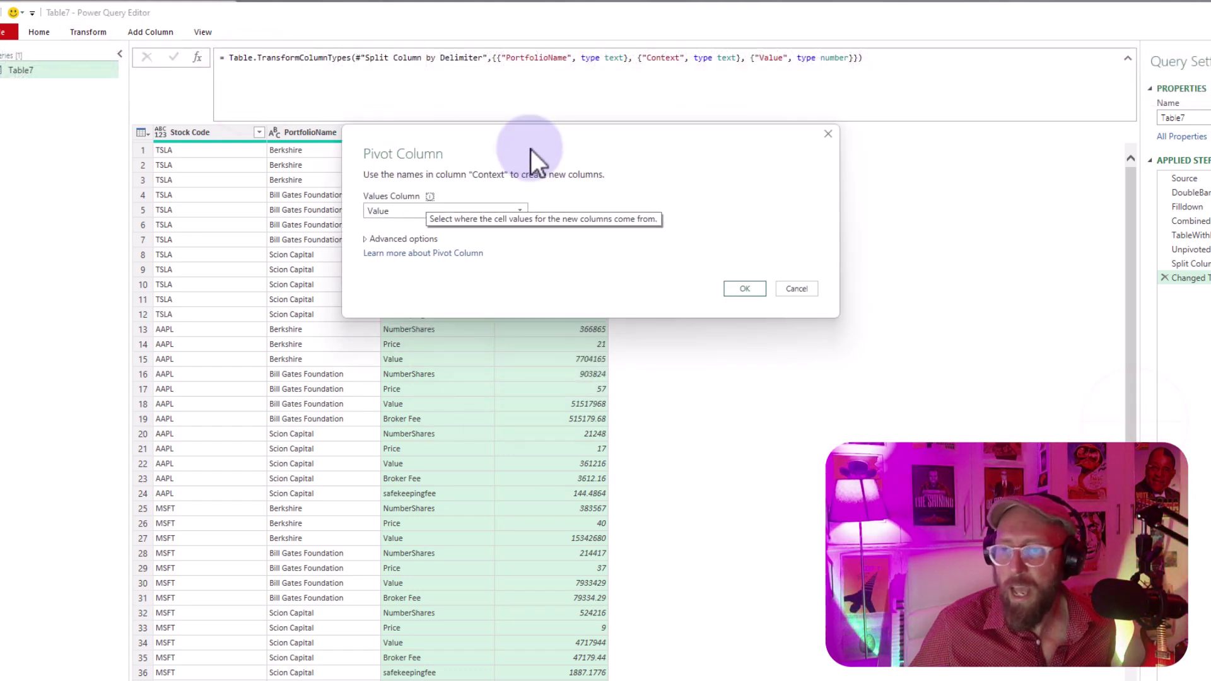
pyautogui.click(463, 211)
pyautogui.click(463, 212)
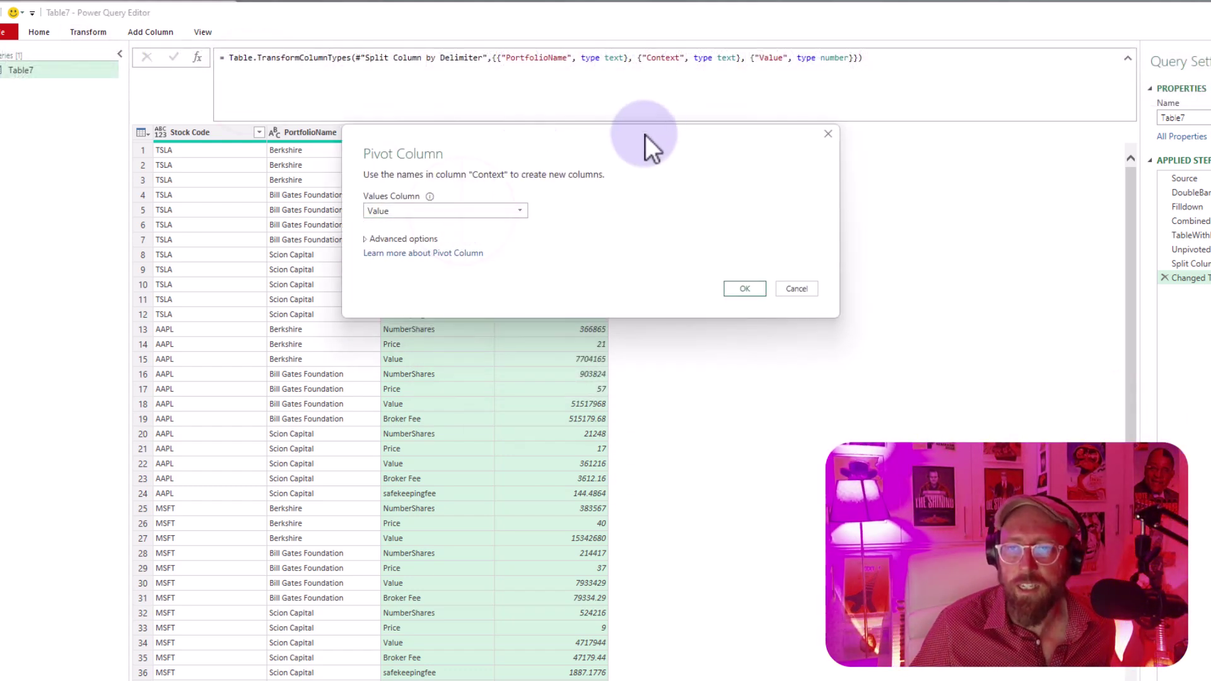
pyautogui.moveTo(646, 135); pyautogui.dragTo(657, 248)
pyautogui.click(782, 436)
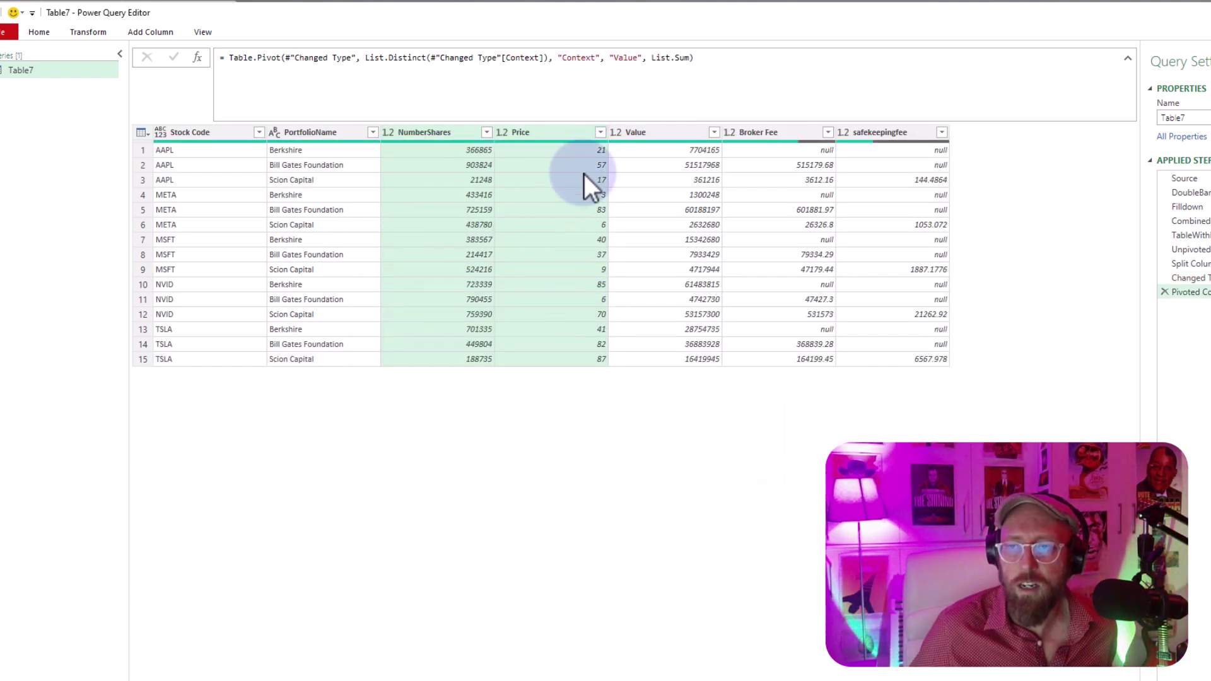
# Inspect the empty Broker Fee and safekeepingfee cells in the pivoted table.
pyautogui.click(786, 210)
pyautogui.click(818, 255)
pyautogui.click(831, 299)
pyautogui.click(853, 285)
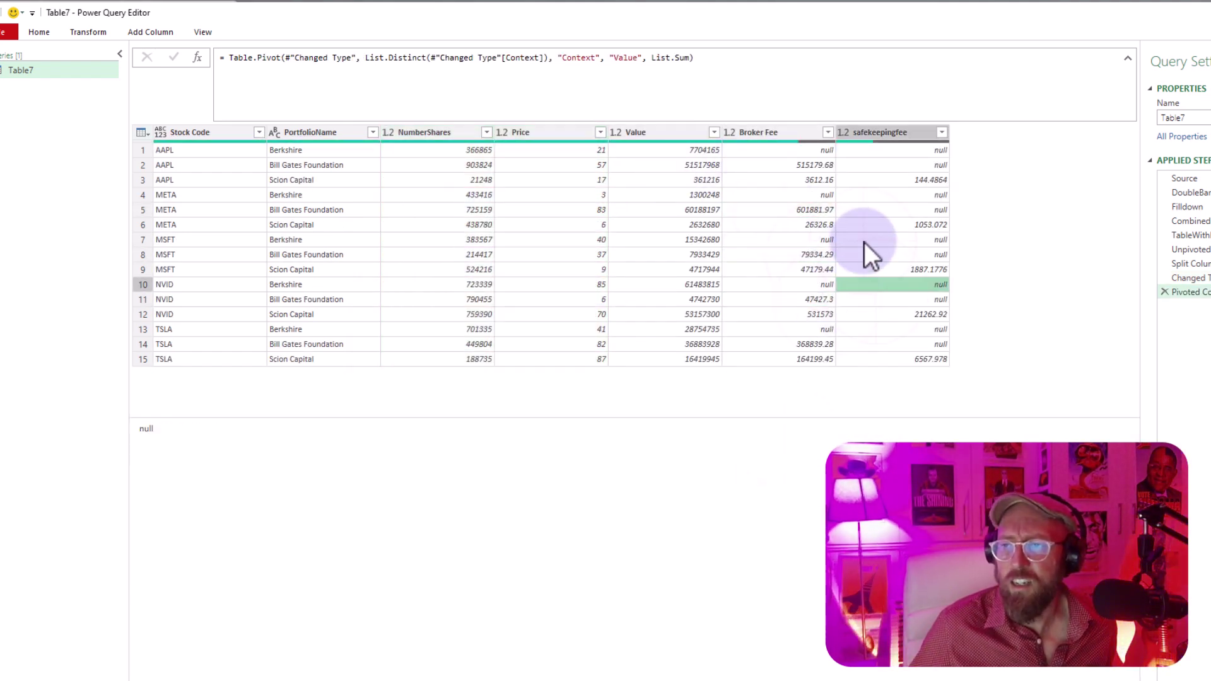
pyautogui.click(757, 285)
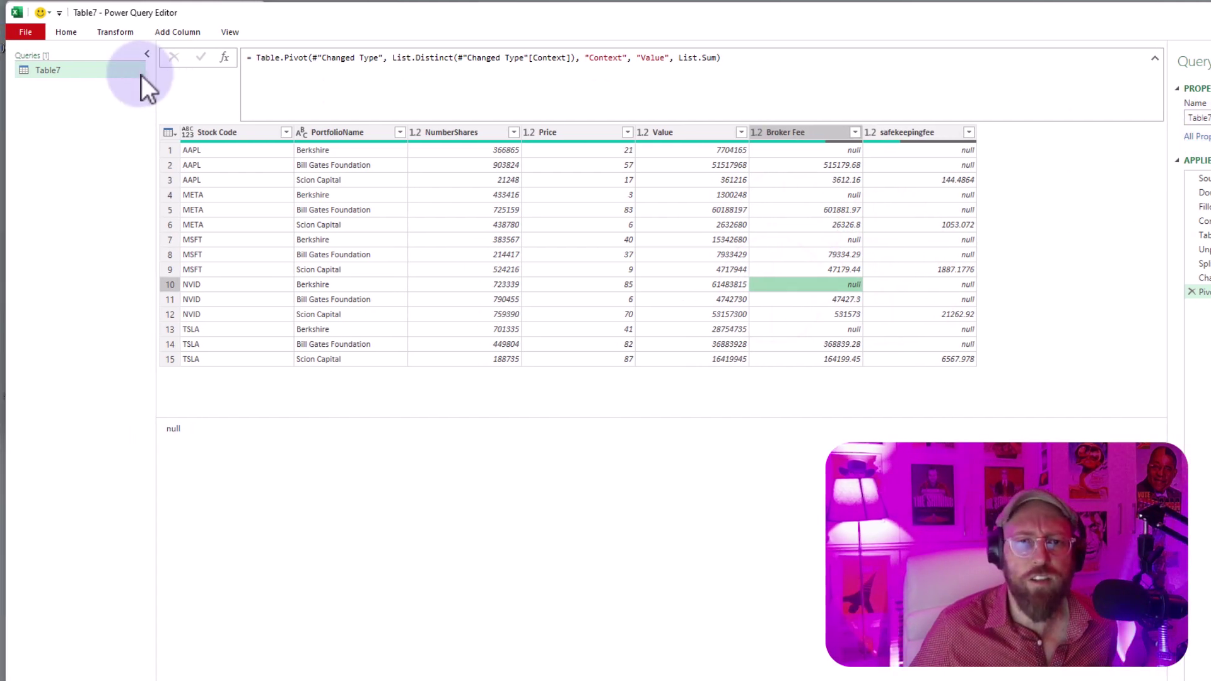
# Close & Load the query, then spot-check loaded NumberShares and Value figures on the new sheet.
pyautogui.click(67, 35)
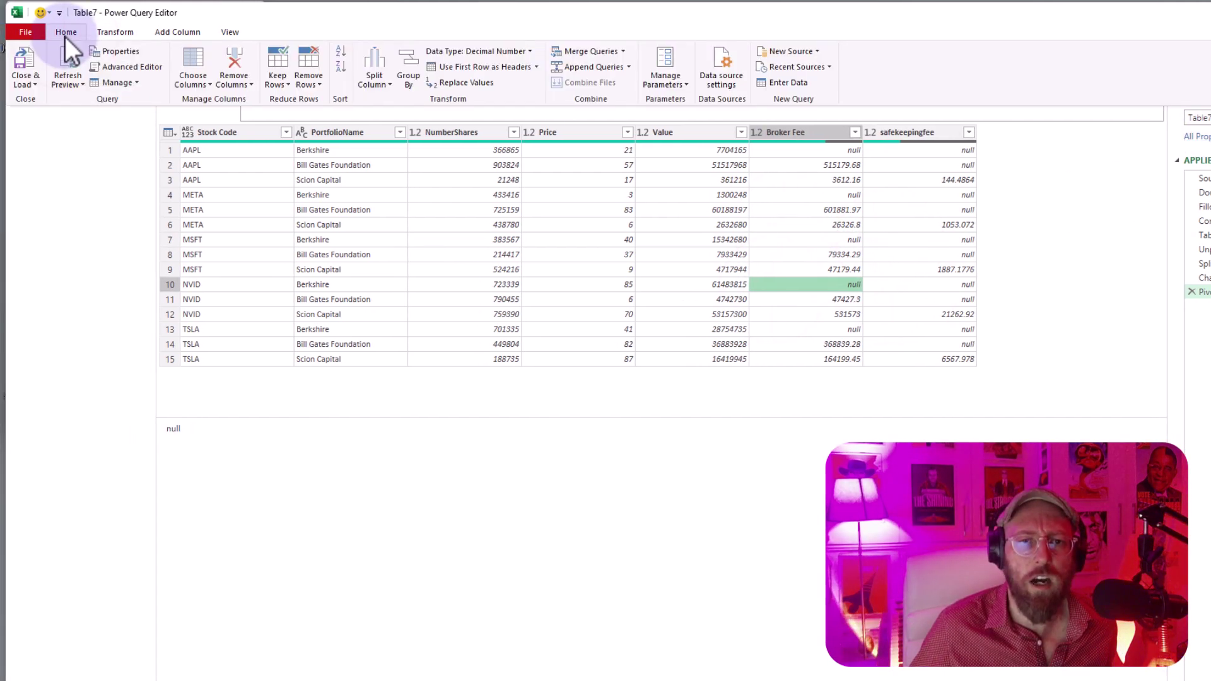
pyautogui.click(26, 65)
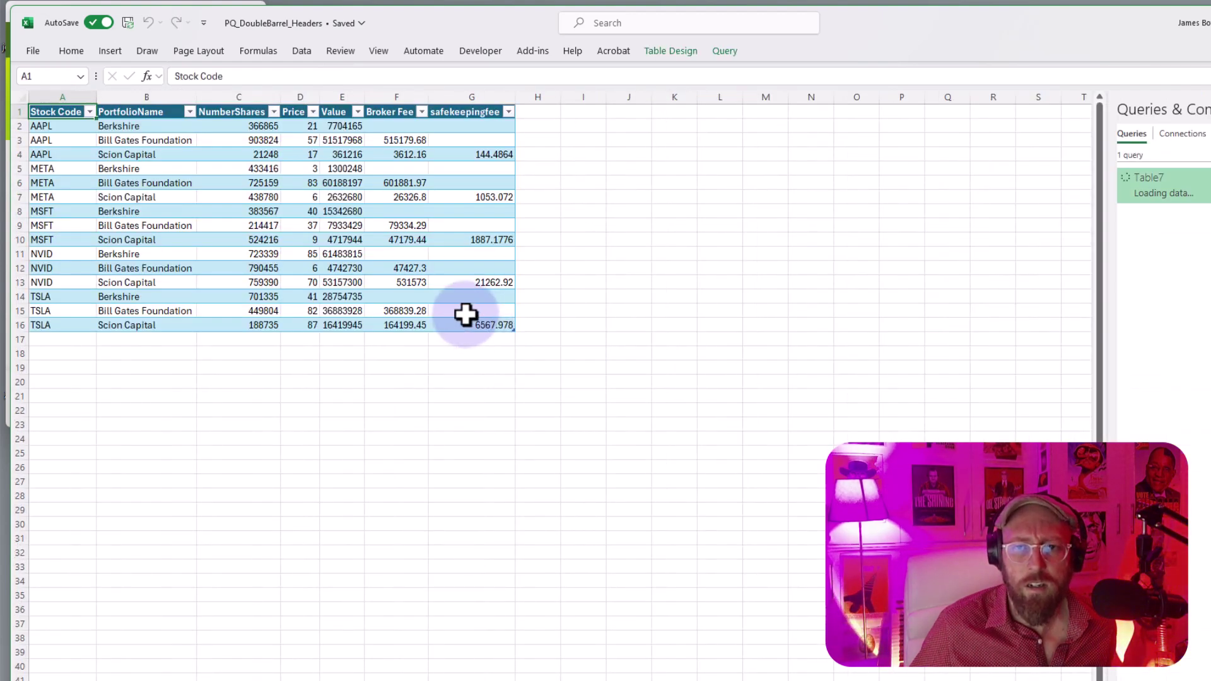
pyautogui.click(238, 226)
pyautogui.click(200, 152)
pyautogui.click(238, 184)
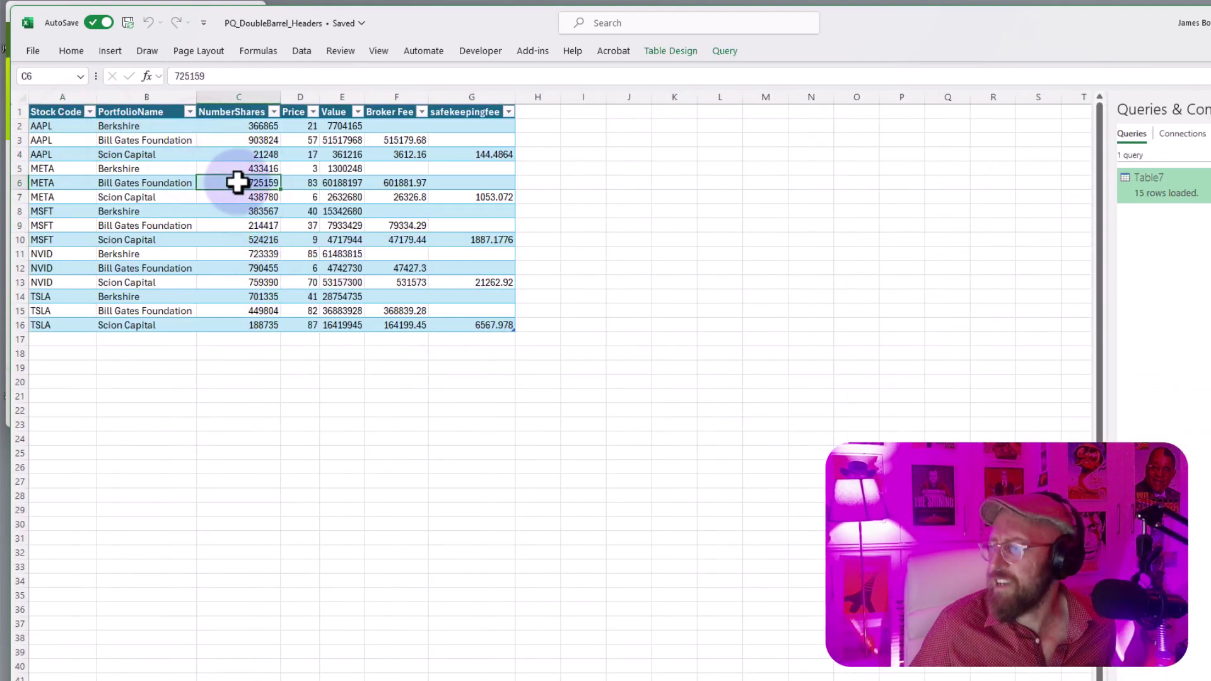
pyautogui.click(265, 211)
pyautogui.click(360, 256)
pyautogui.click(343, 211)
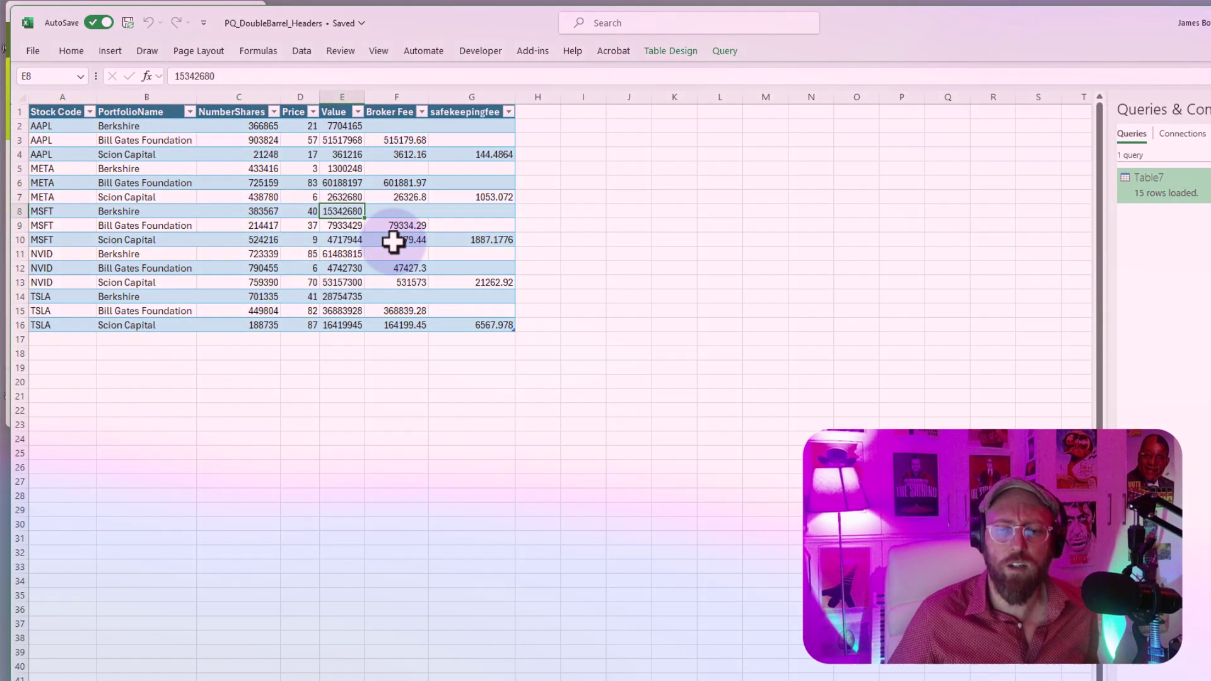